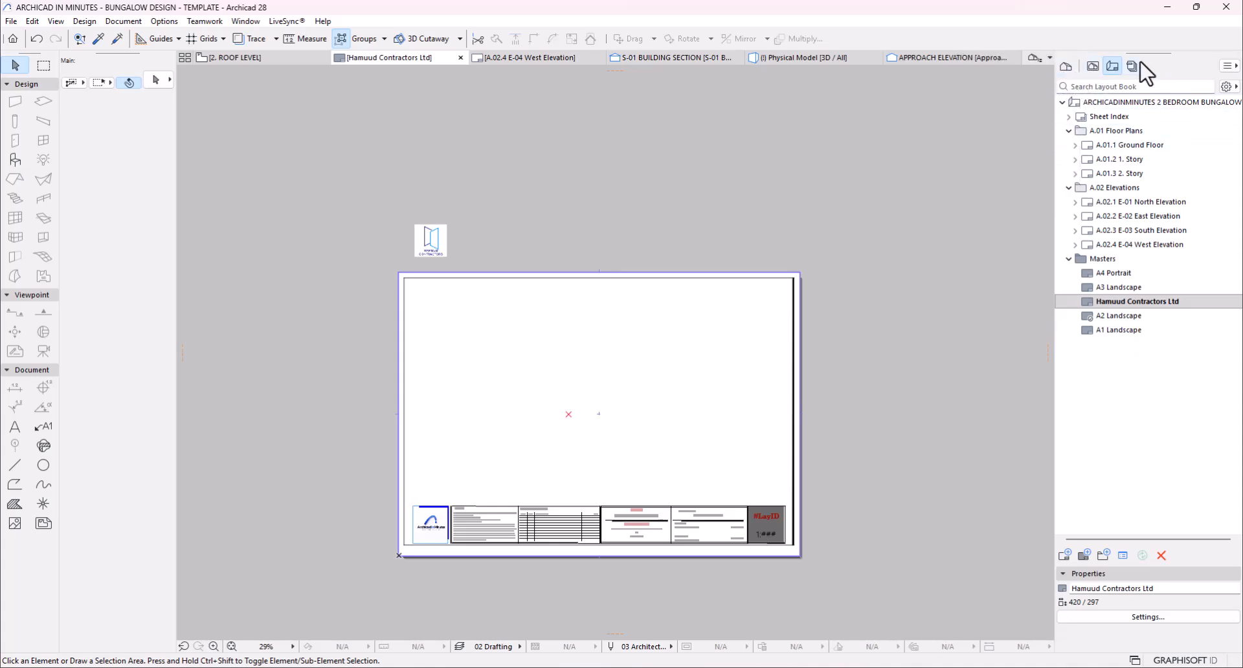
- Look through the Project Map, View Map and Layout Book, and open the A.01.1 Ground Floor layout
{"action": "left_click", "coordinate": [1065, 66]}
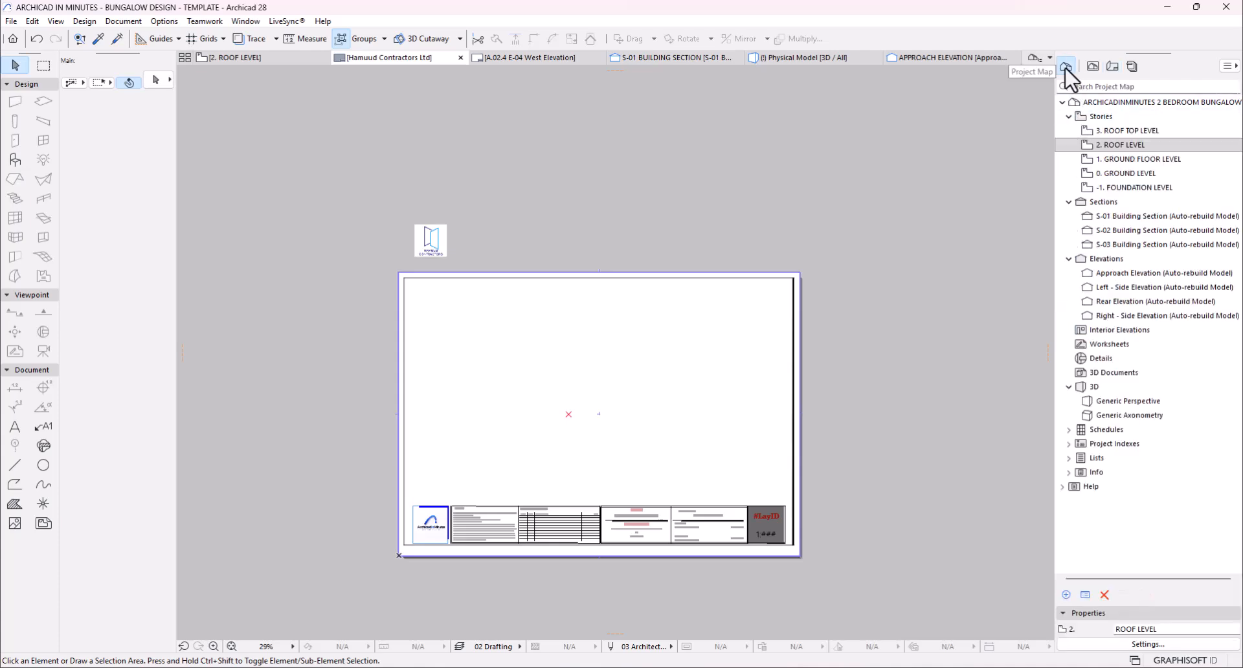
{"action": "left_click", "coordinate": [1093, 67]}
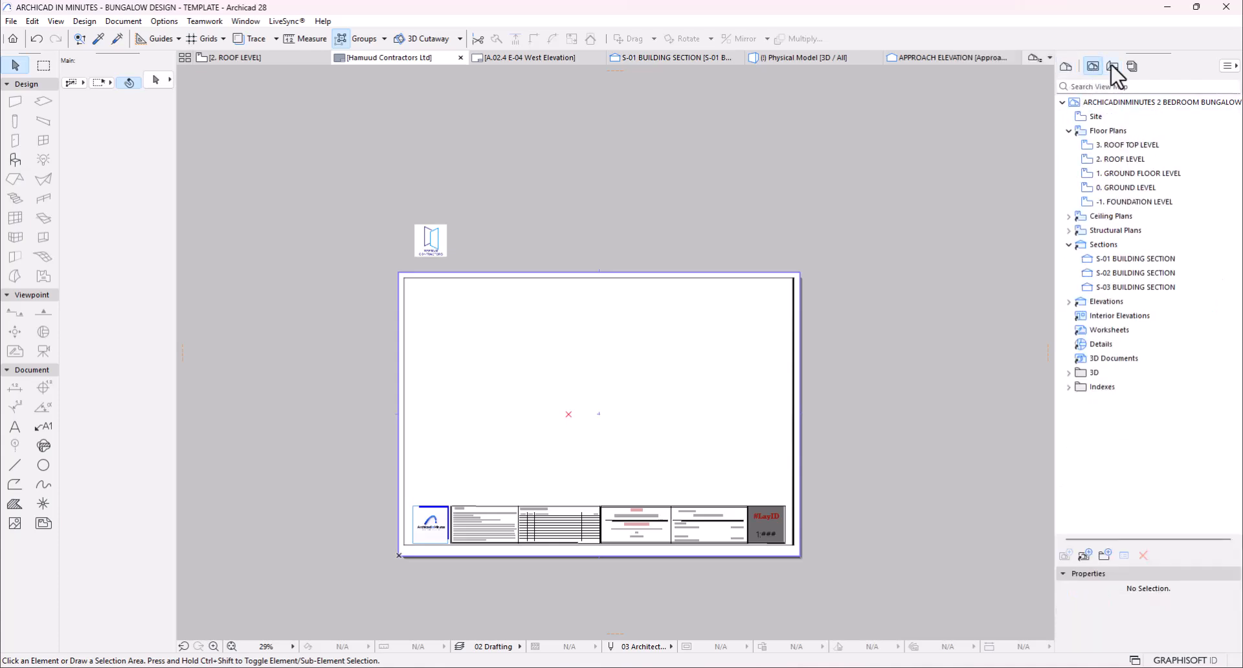
{"action": "left_click", "coordinate": [1112, 67]}
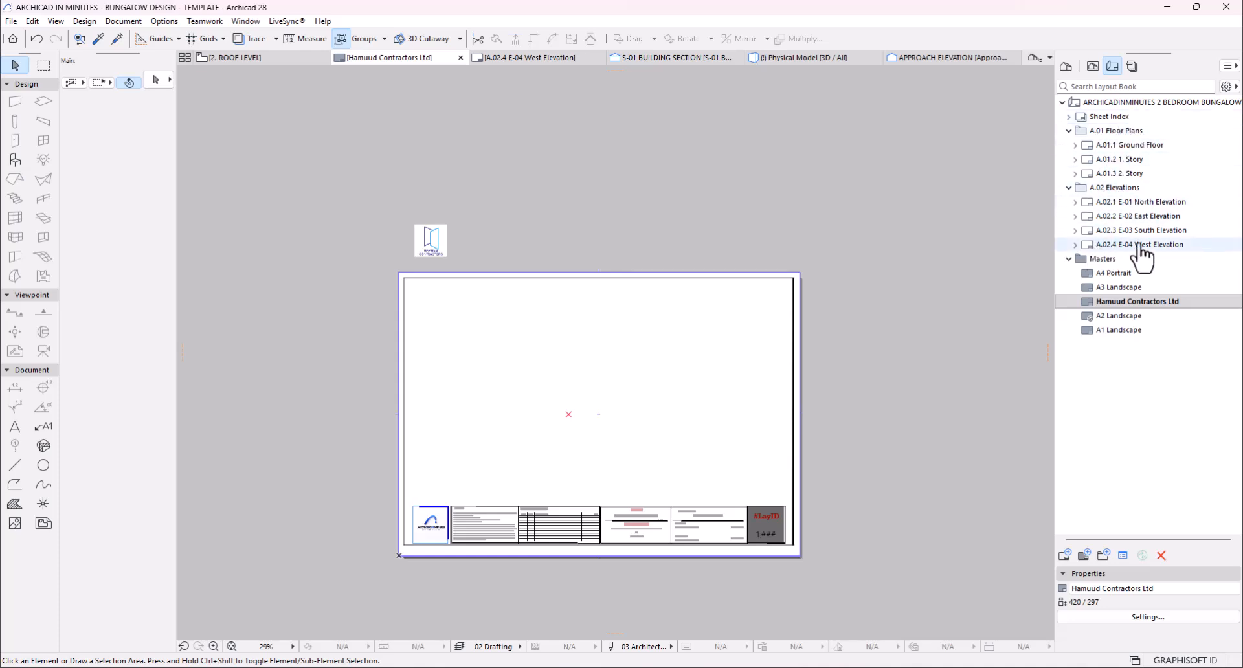
{"action": "double_click", "coordinate": [1116, 149]}
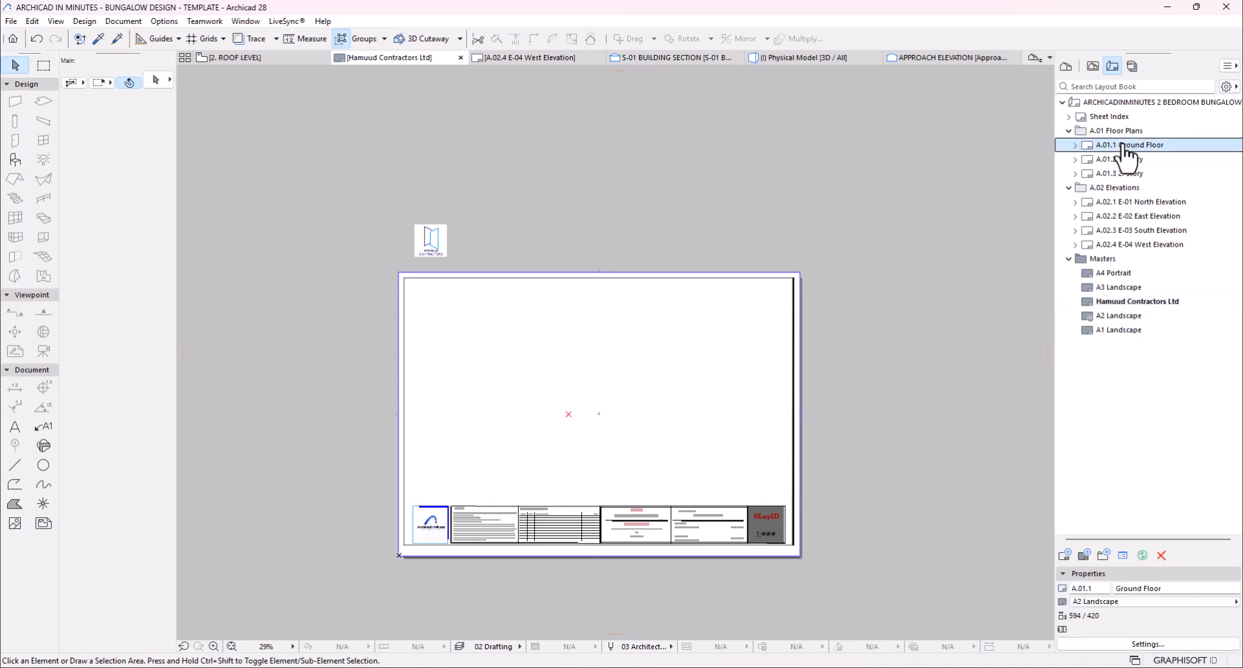
{"action": "left_click", "coordinate": [1132, 148]}
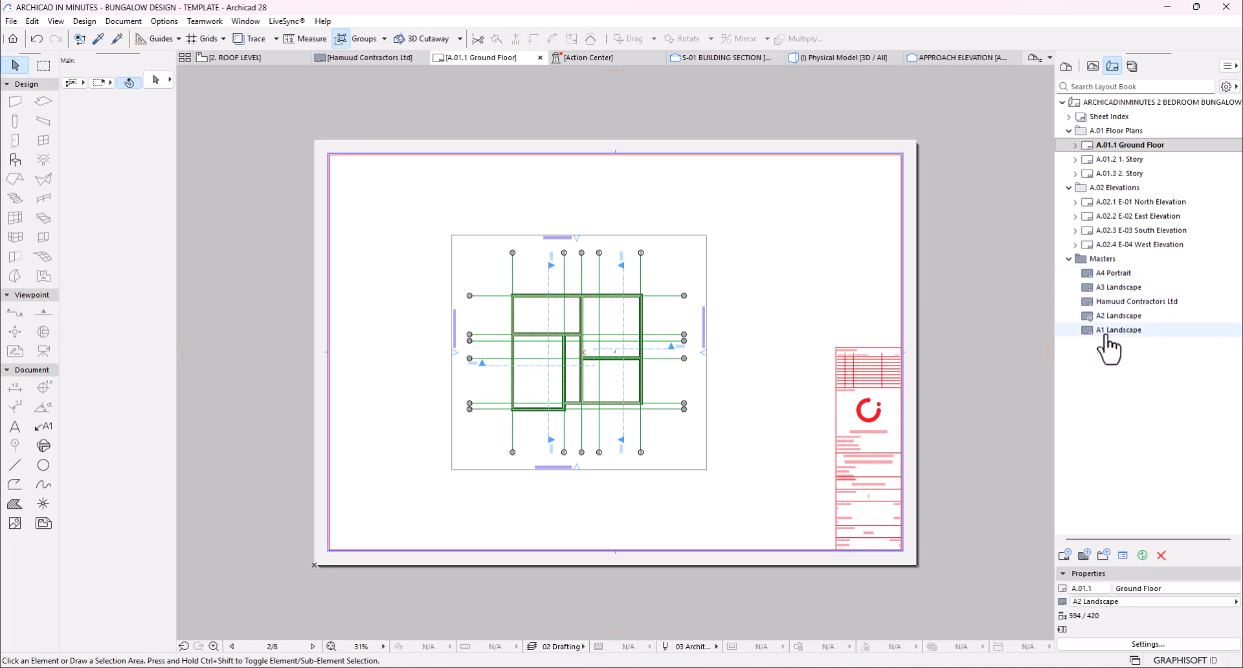
- View the A3 Landscape master, assign it to the A.01.1 Ground Floor layout and reopen that layout
{"action": "double_click", "coordinate": [1114, 289]}
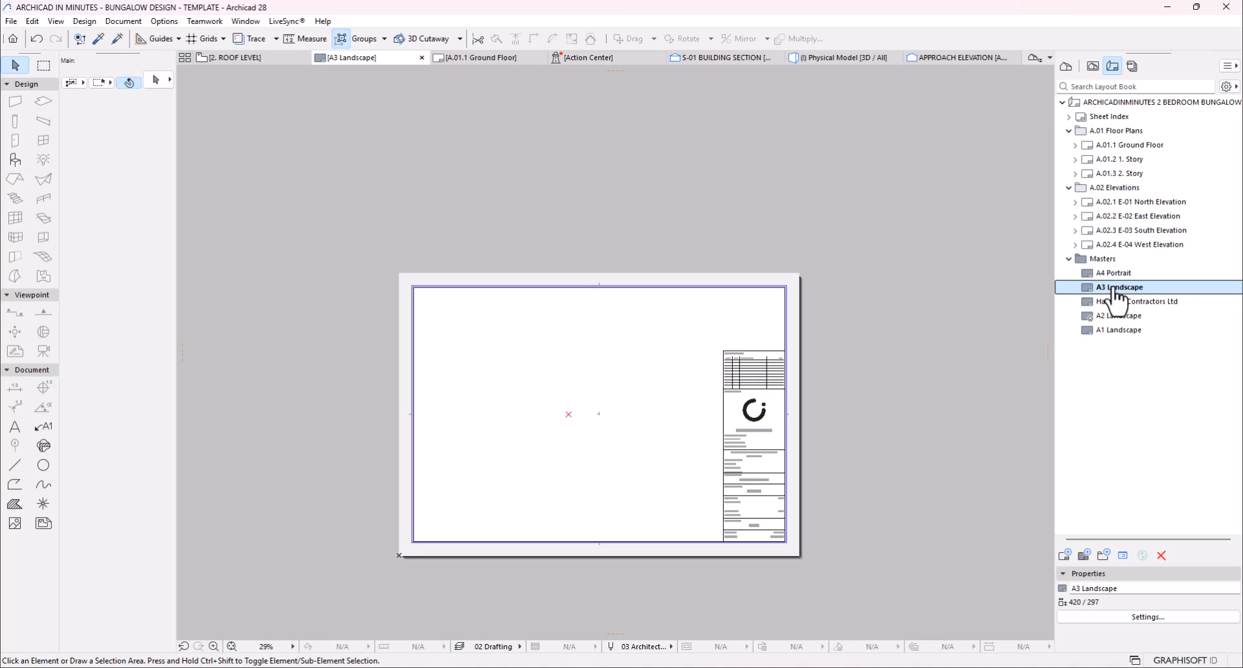
{"action": "left_click", "coordinate": [1126, 148]}
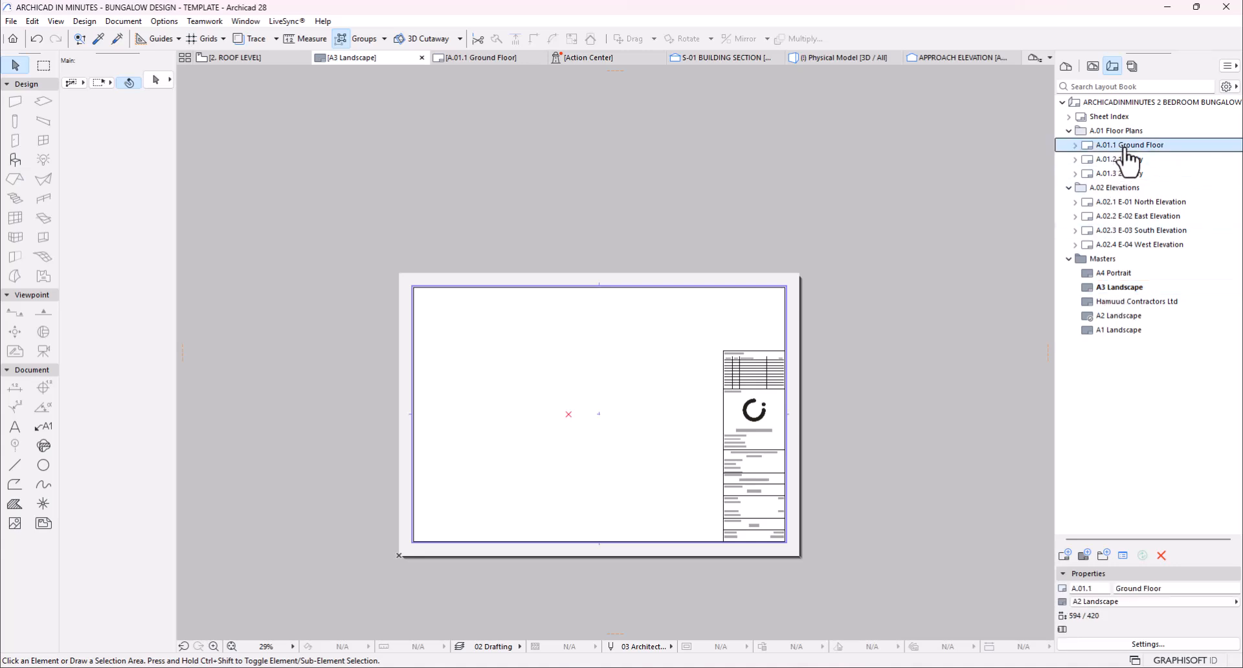
{"action": "left_click", "coordinate": [1141, 602]}
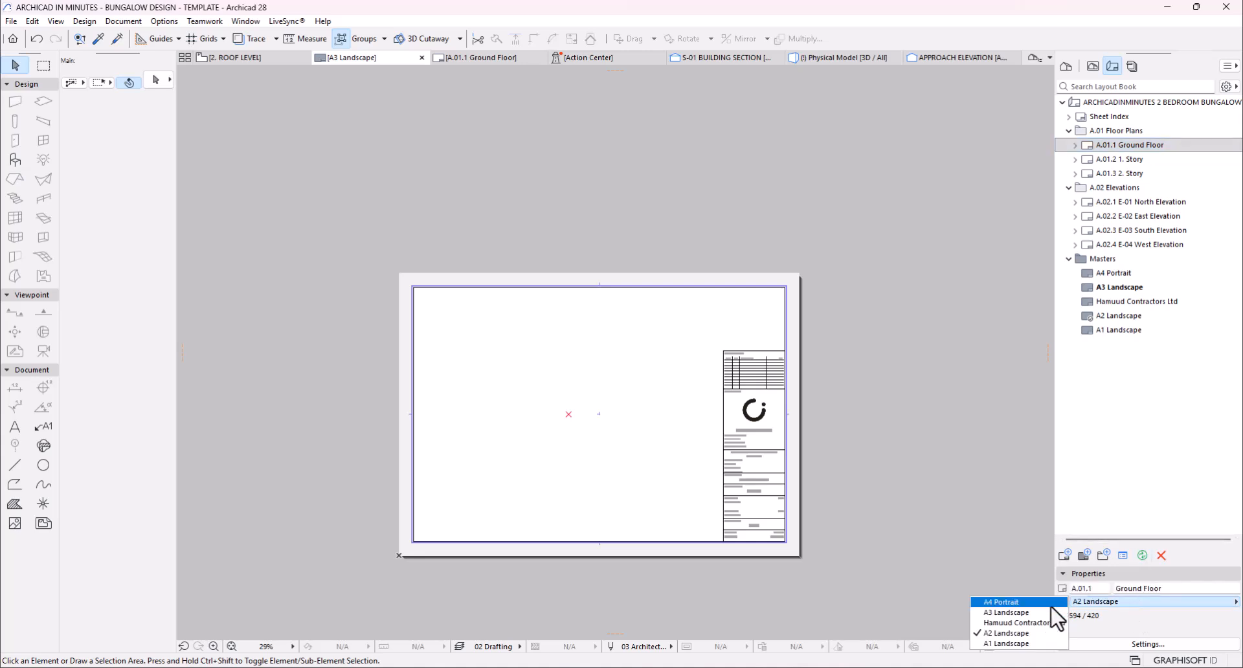
{"action": "left_click", "coordinate": [1018, 612]}
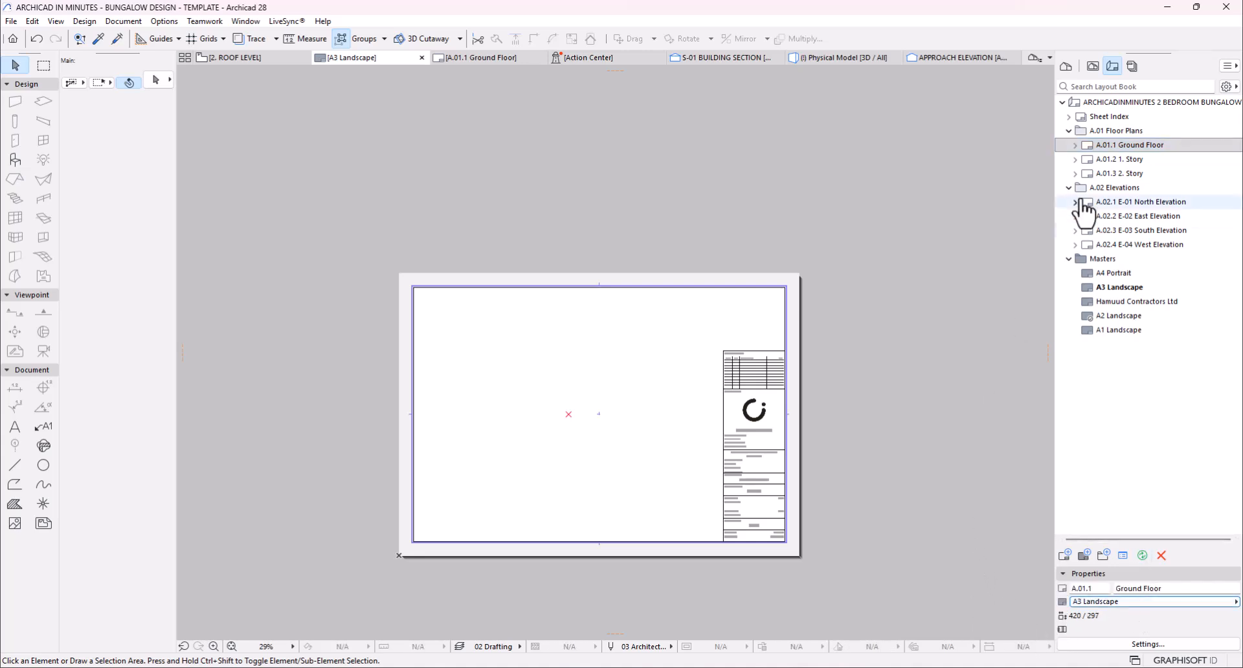
{"action": "double_click", "coordinate": [1132, 145]}
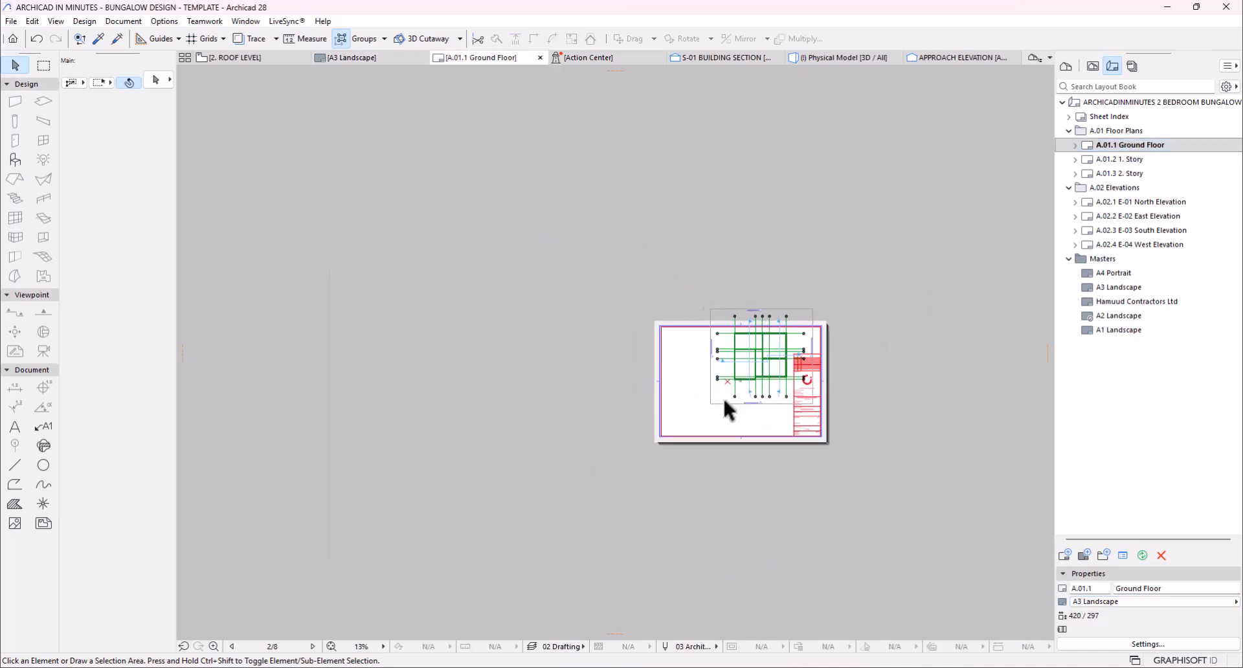
- Move the GROUND LEVEL drawing fully inside the A3 frame, clear of the title block
{"action": "left_click", "coordinate": [817, 311]}
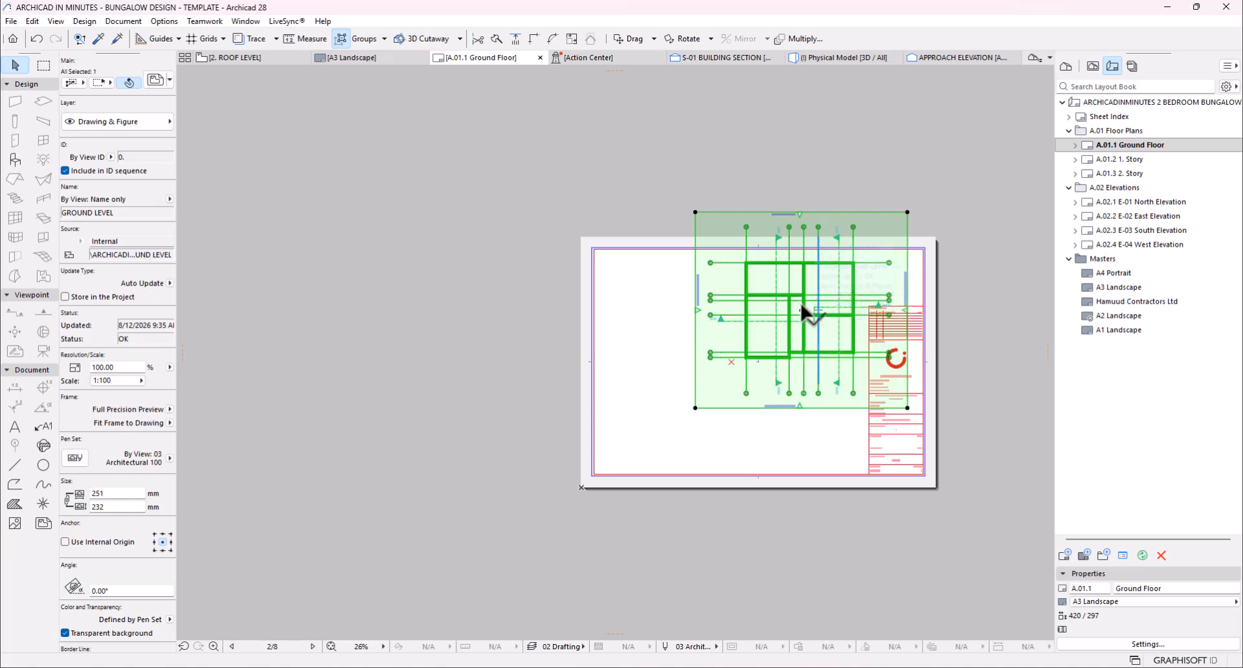
{"action": "mouse_move", "coordinate": [802, 310]}
{"action": "left_mouse_down"}
{"action": "mouse_move", "coordinate": [767, 349]}
{"action": "mouse_move", "coordinate": [732, 362]}
{"action": "left_mouse_up"}
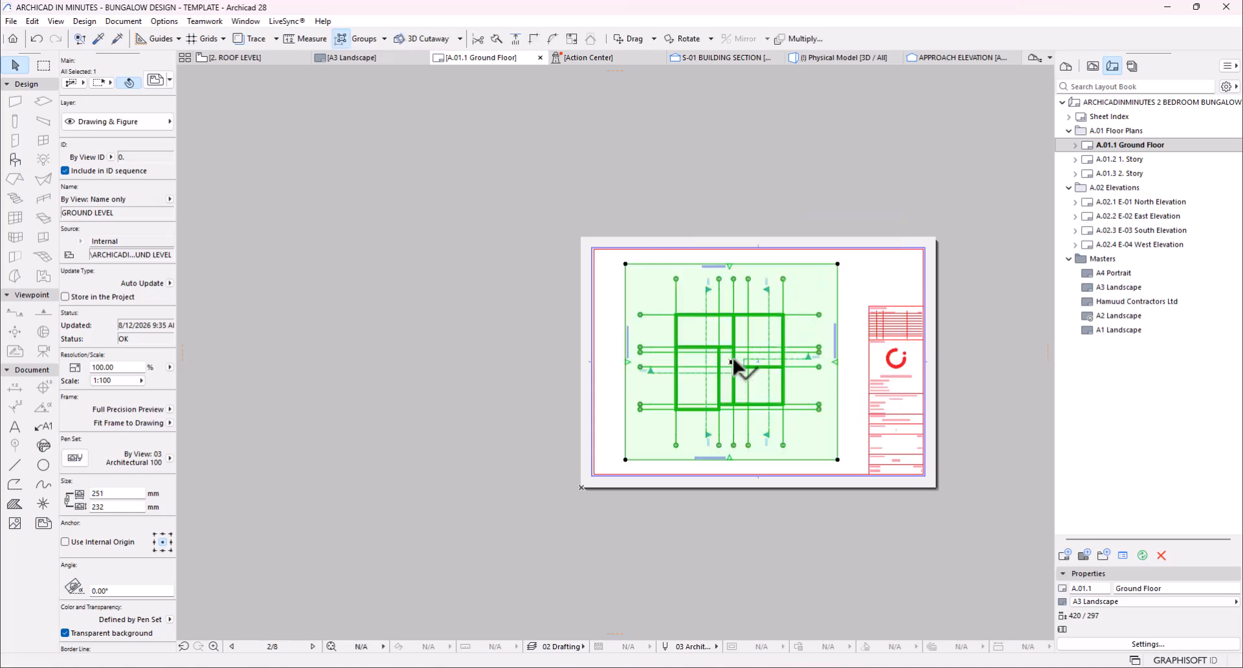
{"action": "scroll", "coordinate": [785, 365], "scroll_direction": "up", "scroll_amount": 1}
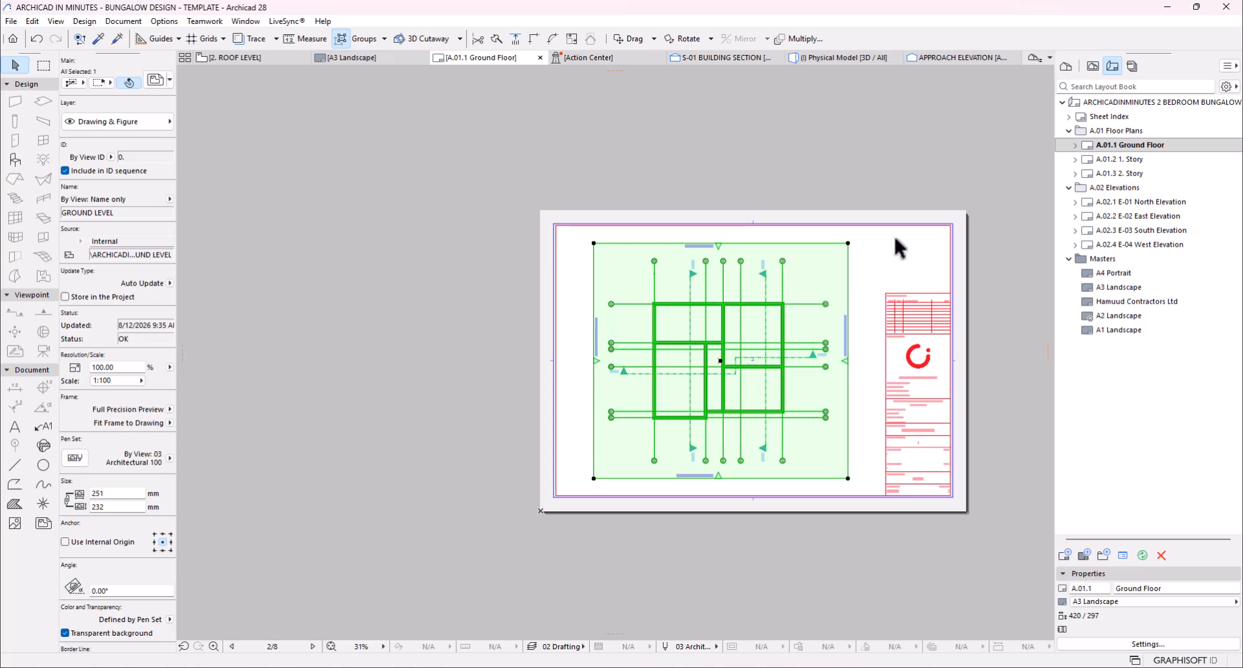
{"action": "scroll", "coordinate": [879, 252], "scroll_direction": "up", "scroll_amount": 2}
{"action": "scroll", "coordinate": [561, 216], "scroll_direction": "down", "scroll_amount": 2}
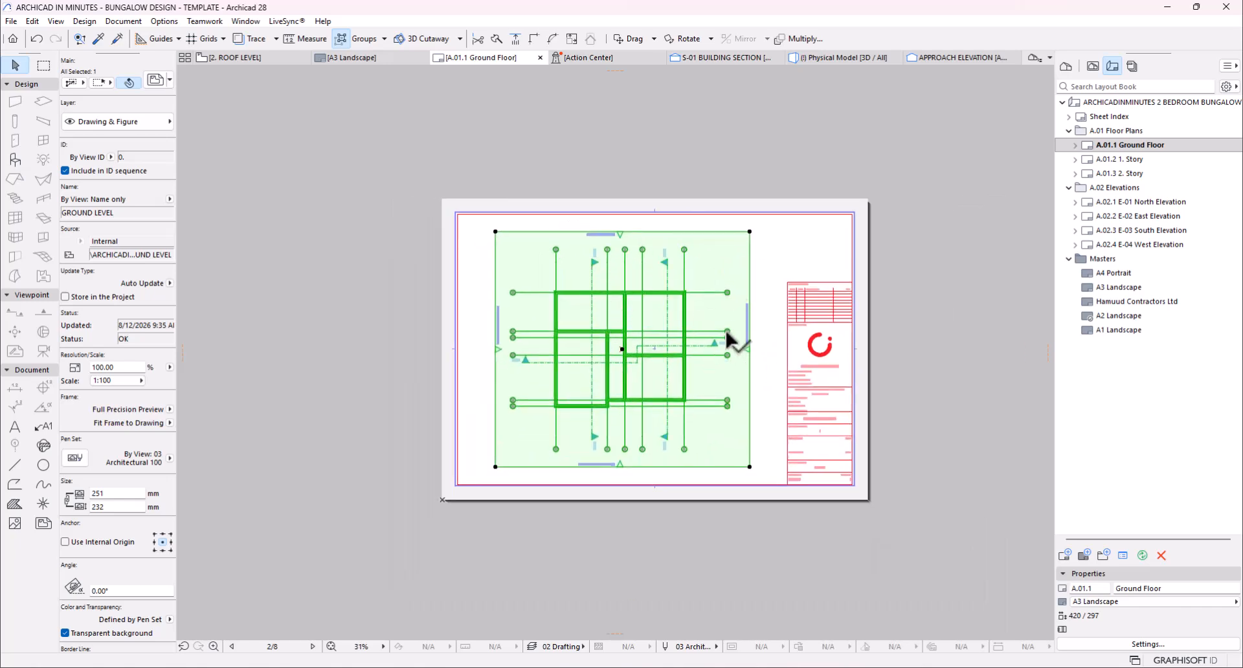
{"action": "scroll", "coordinate": [599, 480], "scroll_direction": "up", "scroll_amount": 2}
{"action": "scroll", "coordinate": [570, 255], "scroll_direction": "down", "scroll_amount": 2}
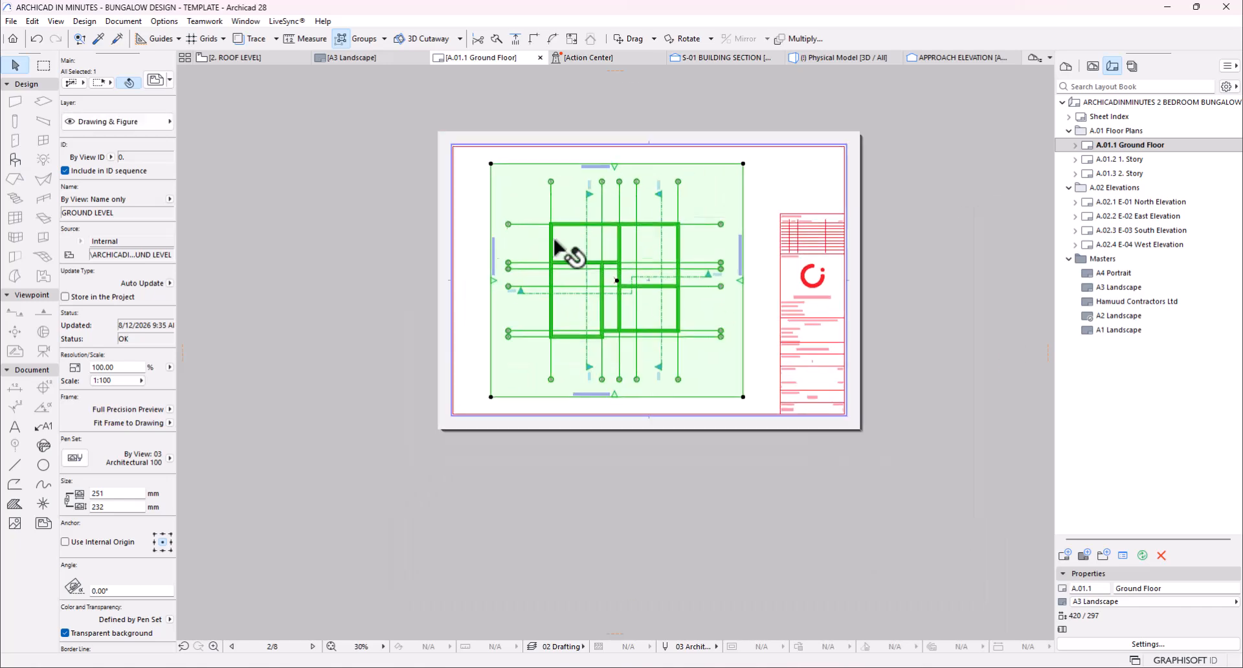
- Move the GROUND LEVEL drawing up so its upper edge meets the top line of the sheet frame
{"action": "scroll", "coordinate": [479, 158], "scroll_direction": "up", "scroll_amount": 3}
{"action": "key", "text": "ctrl+d"}
{"action": "left_click", "coordinate": [497, 202]}
{"action": "left_click", "coordinate": [504, 155]}
{"action": "scroll", "coordinate": [507, 154], "scroll_direction": "down", "scroll_amount": 3}
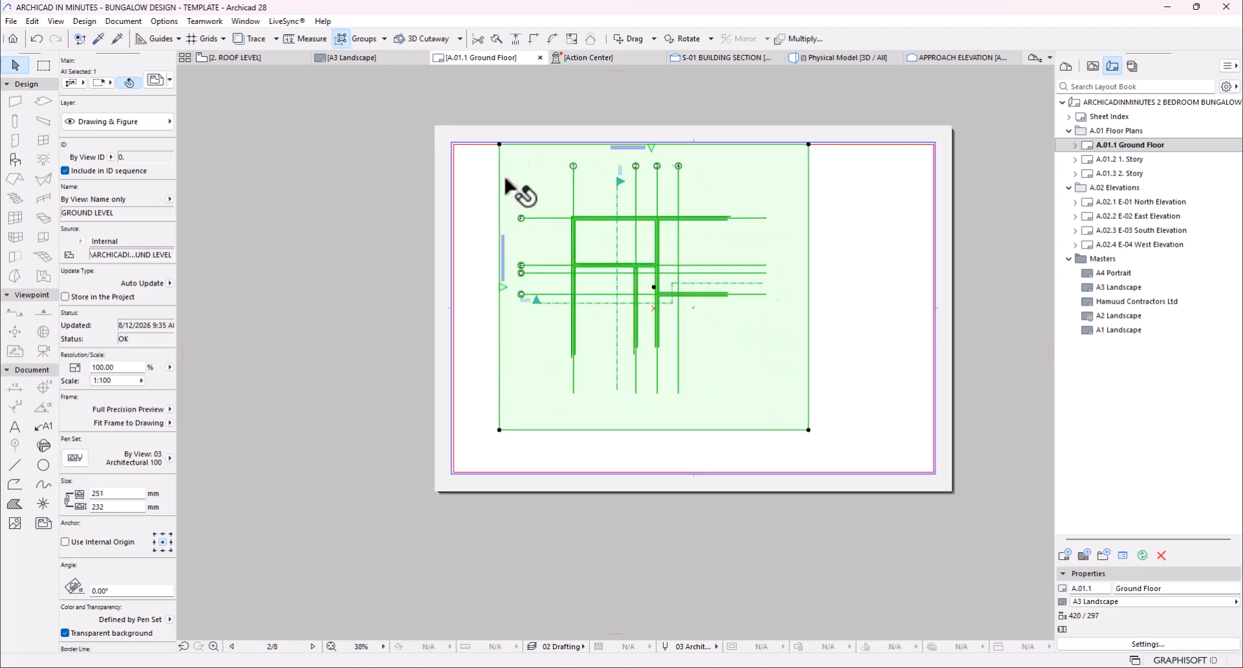
- Move the drawing 17 mm straight down towards the lower frame line to centre it vertically
{"action": "scroll", "coordinate": [472, 511], "scroll_direction": "up", "scroll_amount": 2}
{"action": "key", "text": "ctrl+d"}
{"action": "left_click", "coordinate": [527, 374]}
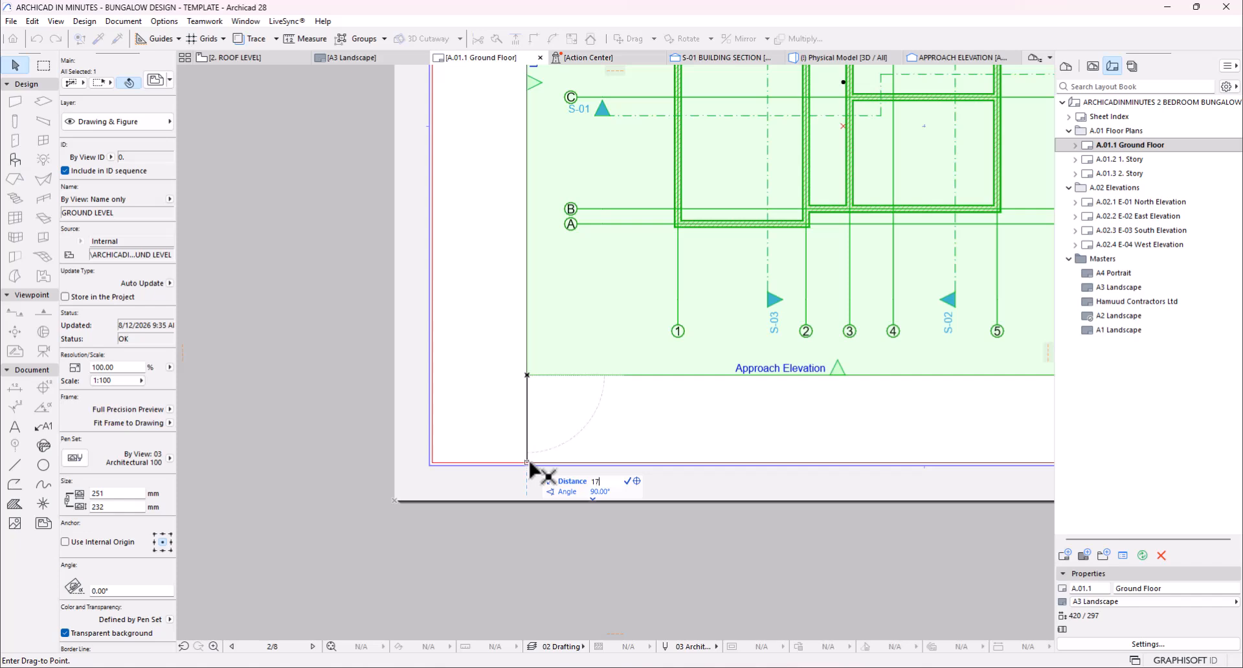
{"action": "key", "text": "Return"}
{"action": "scroll", "coordinate": [479, 458], "scroll_direction": "down", "scroll_amount": 5}
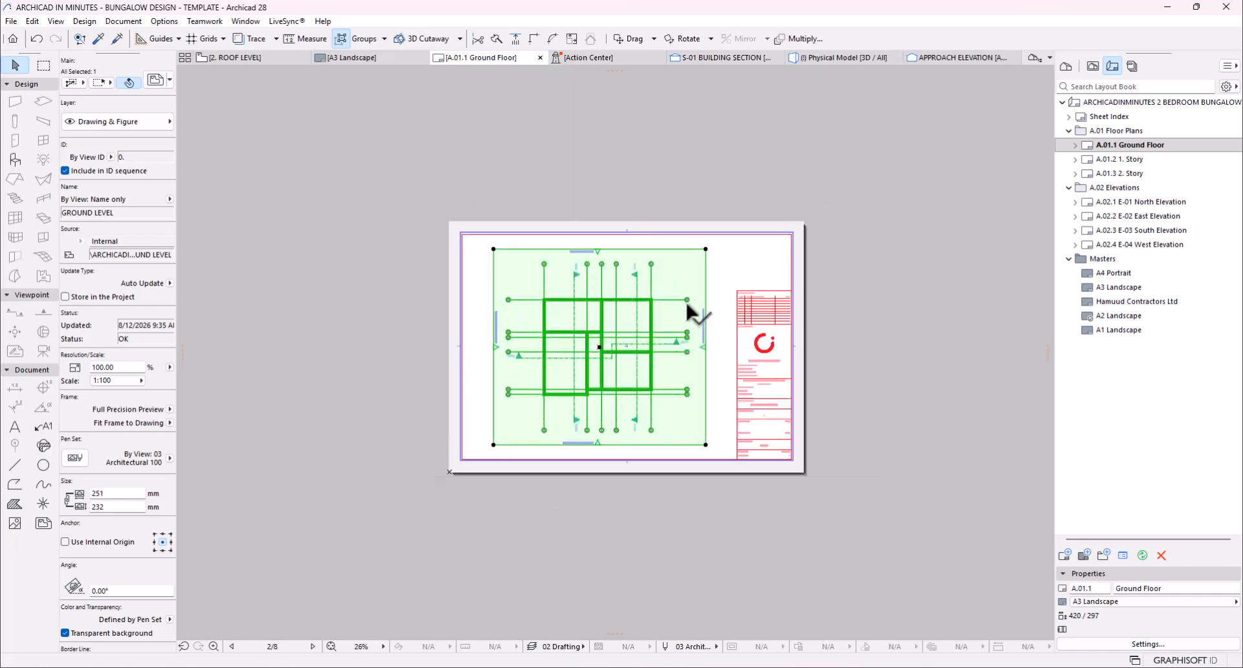
- Move the drawing sideways so its left edge meets the left line of the sheet frame
{"action": "key", "text": "ctrl+d"}
{"action": "left_click", "coordinate": [494, 445]}
{"action": "scroll", "coordinate": [470, 445], "scroll_direction": "up", "scroll_amount": 2}
{"action": "scroll", "coordinate": [470, 446], "scroll_direction": "up", "scroll_amount": 3}
{"action": "left_click", "coordinate": [454, 444]}
- Move the drawing 37.5 mm horizontally towards the title block to centre it, and deselect it
{"action": "scroll", "coordinate": [454, 445], "scroll_direction": "down", "scroll_amount": 4}
{"action": "scroll", "coordinate": [676, 448], "scroll_direction": "up", "scroll_amount": 2}
{"action": "key", "text": "ctrl+d"}
{"action": "left_click", "coordinate": [673, 444]}
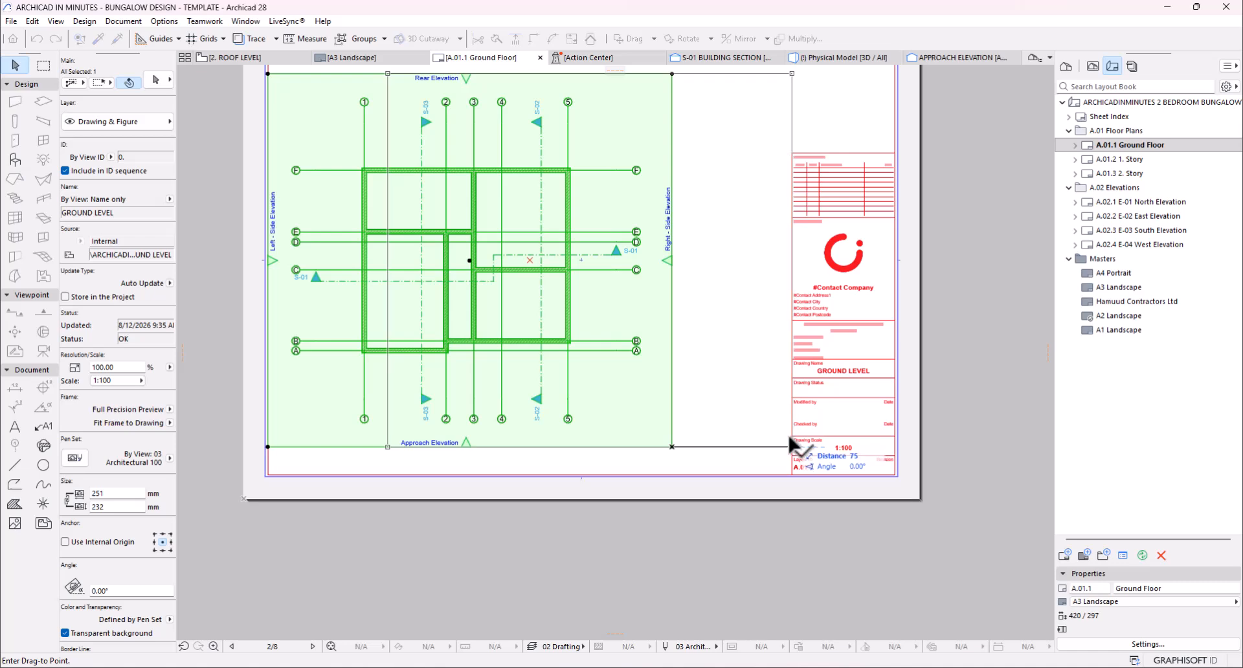
{"action": "key", "text": "Tab"}
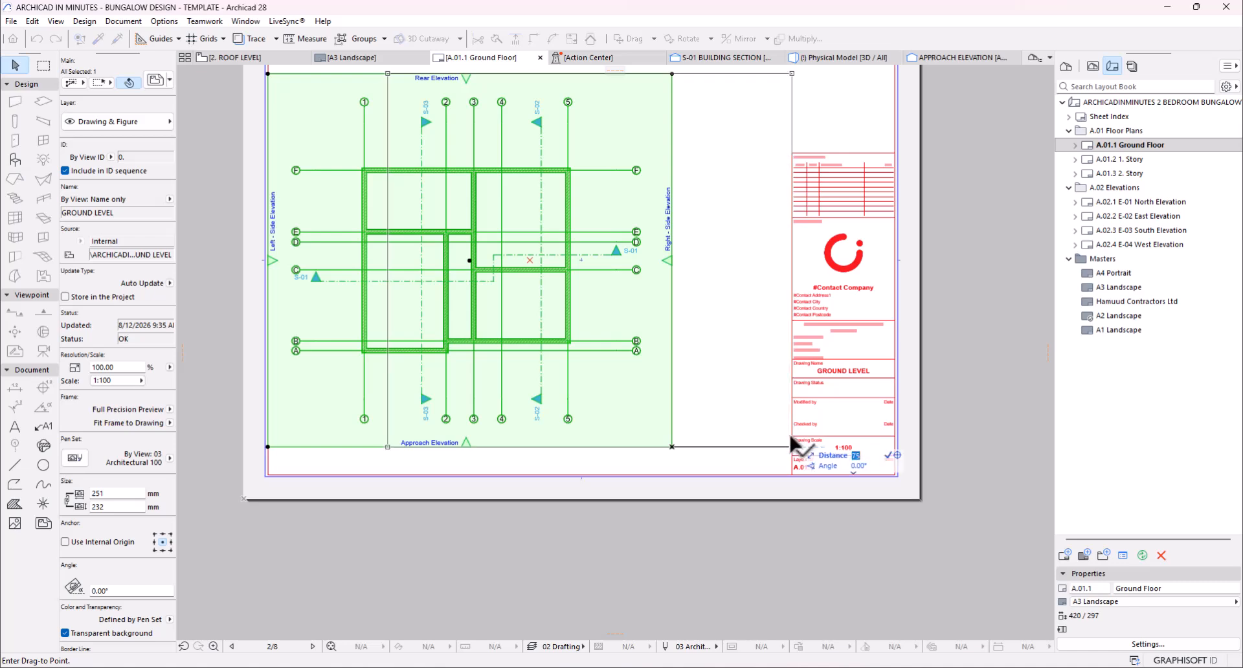
{"action": "type", "text": "37.5"}
{"action": "key", "text": "Return"}
{"action": "scroll", "coordinate": [692, 488], "scroll_direction": "down", "scroll_amount": 4}
{"action": "left_click", "coordinate": [693, 505]}
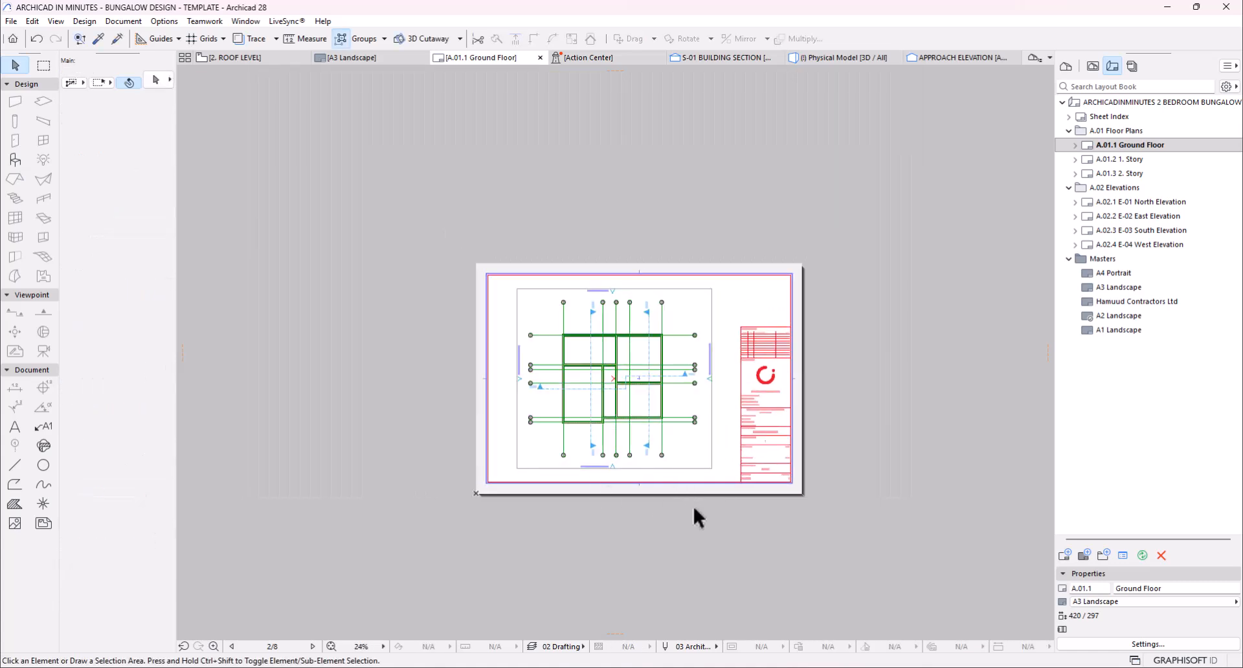
- Rename the A.01.1 layout SITE PLAN and copy the new name
{"action": "scroll", "coordinate": [698, 470], "scroll_direction": "up", "scroll_amount": 1}
{"action": "scroll", "coordinate": [624, 385], "scroll_direction": "up", "scroll_amount": 5}
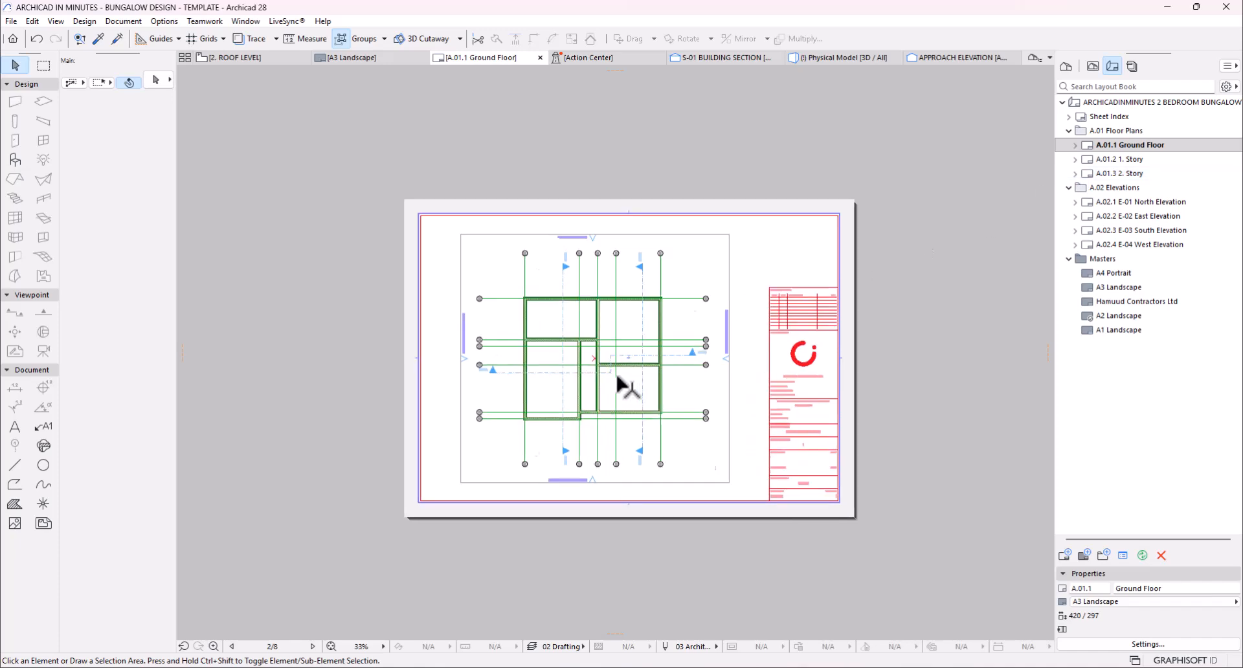
{"action": "scroll", "coordinate": [624, 386], "scroll_direction": "up", "scroll_amount": 1}
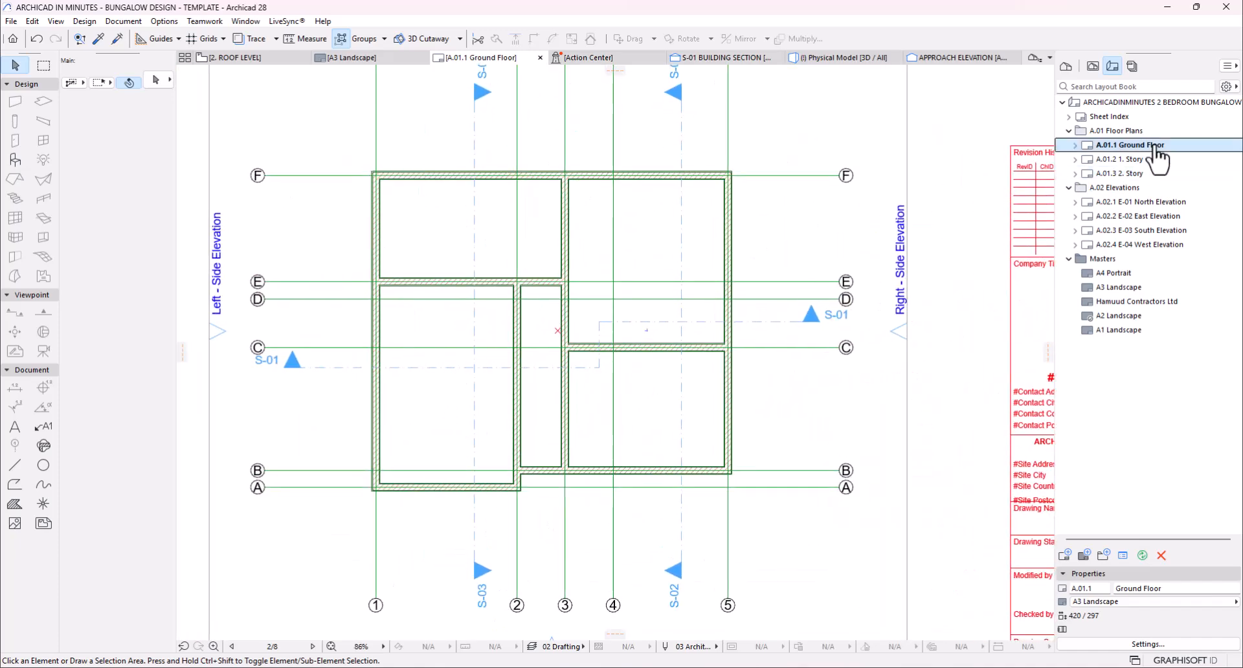
{"action": "left_click", "coordinate": [1075, 145]}
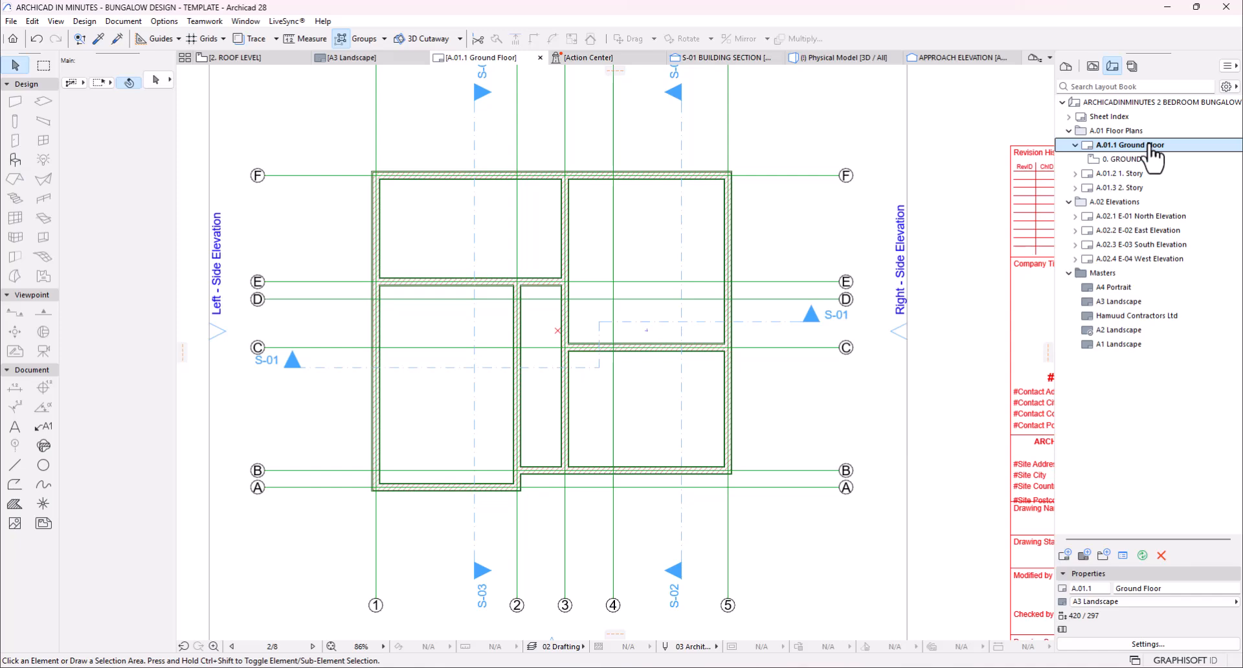
{"action": "left_click", "coordinate": [1184, 588]}
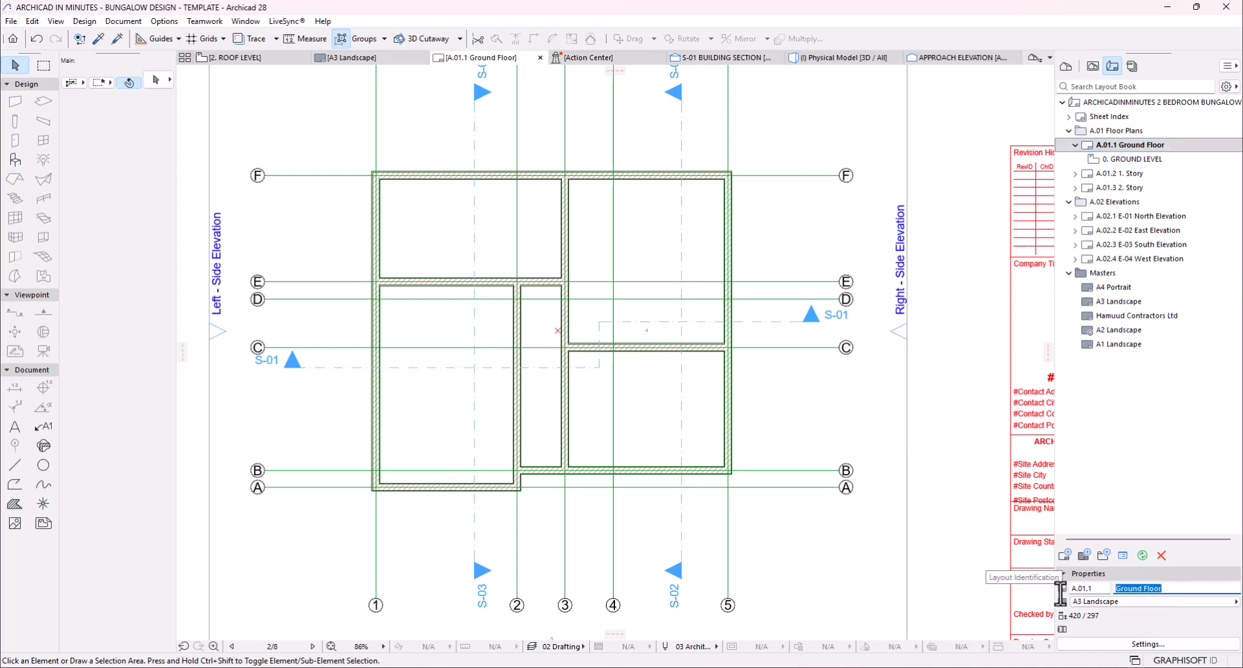
{"action": "key", "text": "Caps_Lock"}
{"action": "type", "text": "SI"}
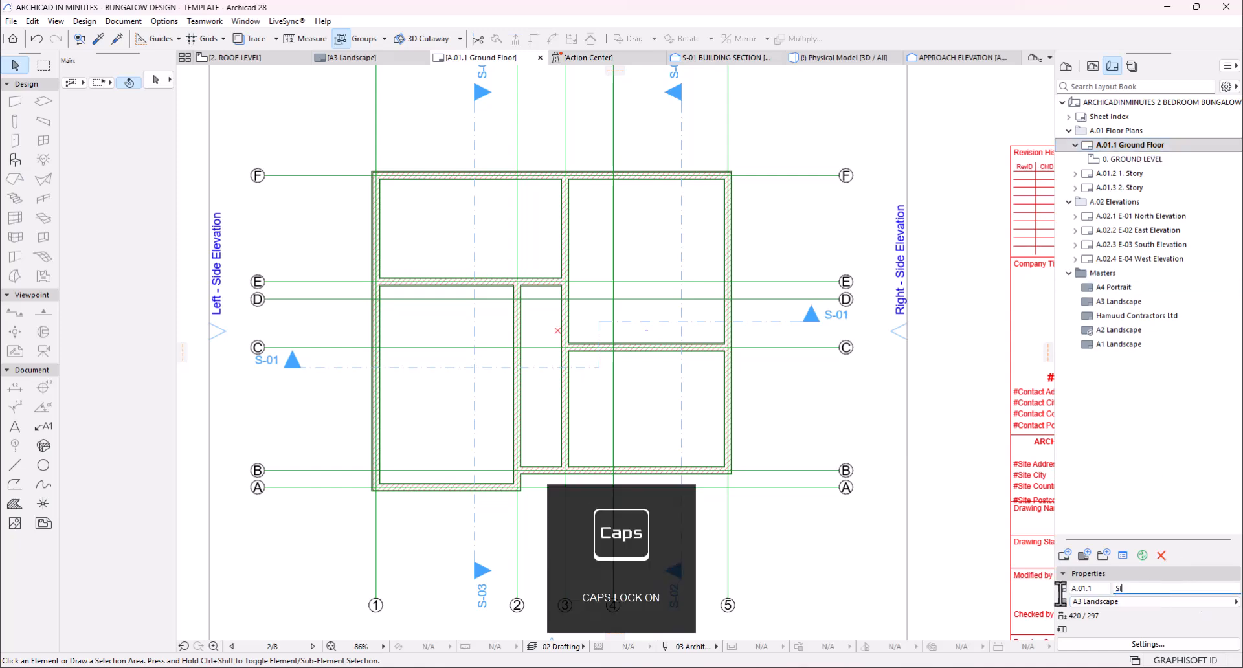
{"action": "type", "text": "TE PLAN"}
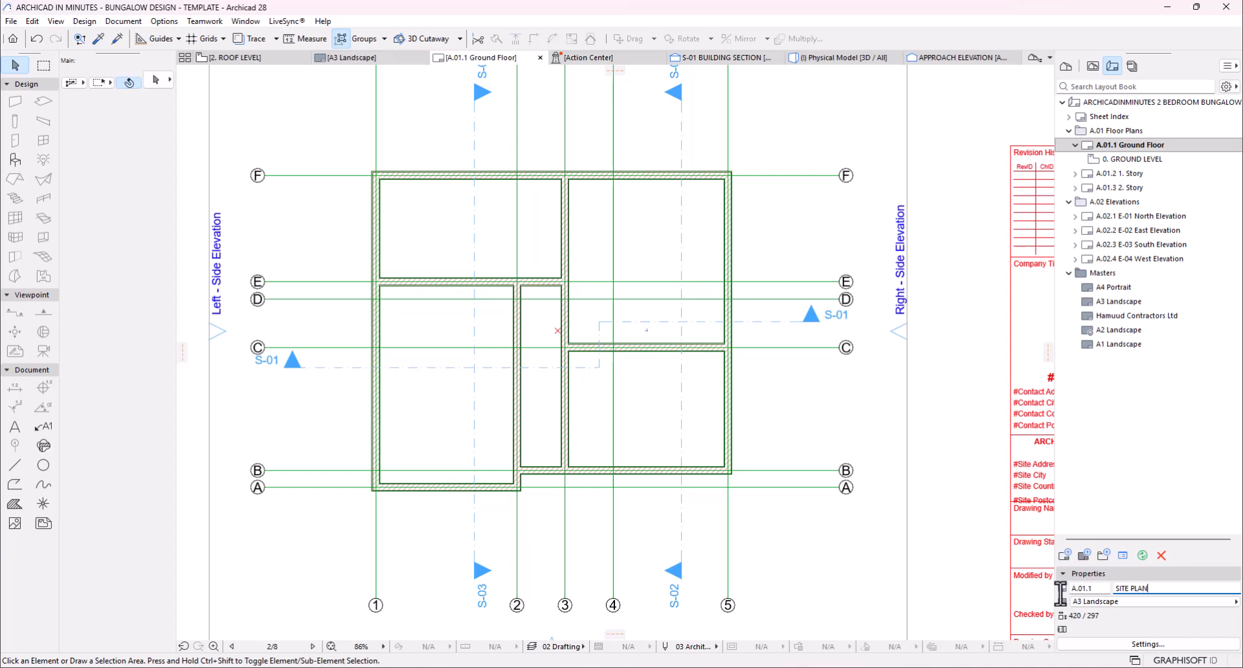
{"action": "left_click_drag", "start_coordinate": [1148, 586], "coordinate": [1100, 587]}
{"action": "key", "text": "ctrl+c"}
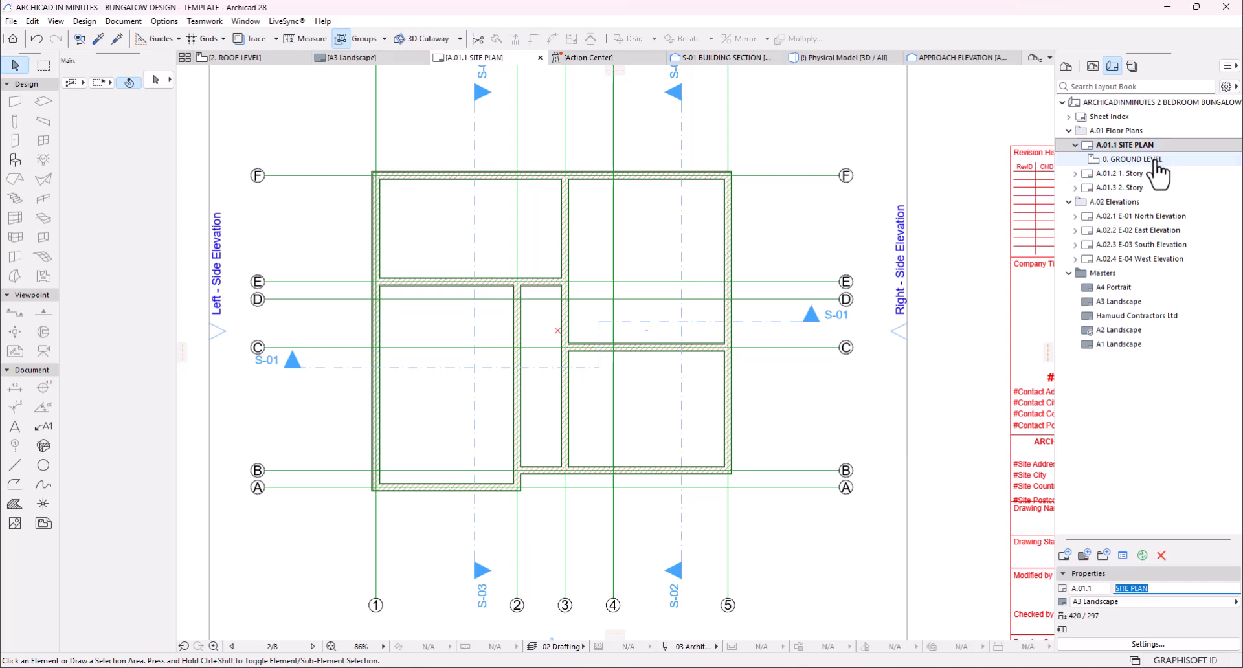
- Rename the 0. GROUND LEVEL drawing placed on the layout SITE PLAN and check the title block
{"action": "left_click", "coordinate": [1198, 160]}
{"action": "left_click_drag", "start_coordinate": [1173, 588], "coordinate": [1082, 591]}
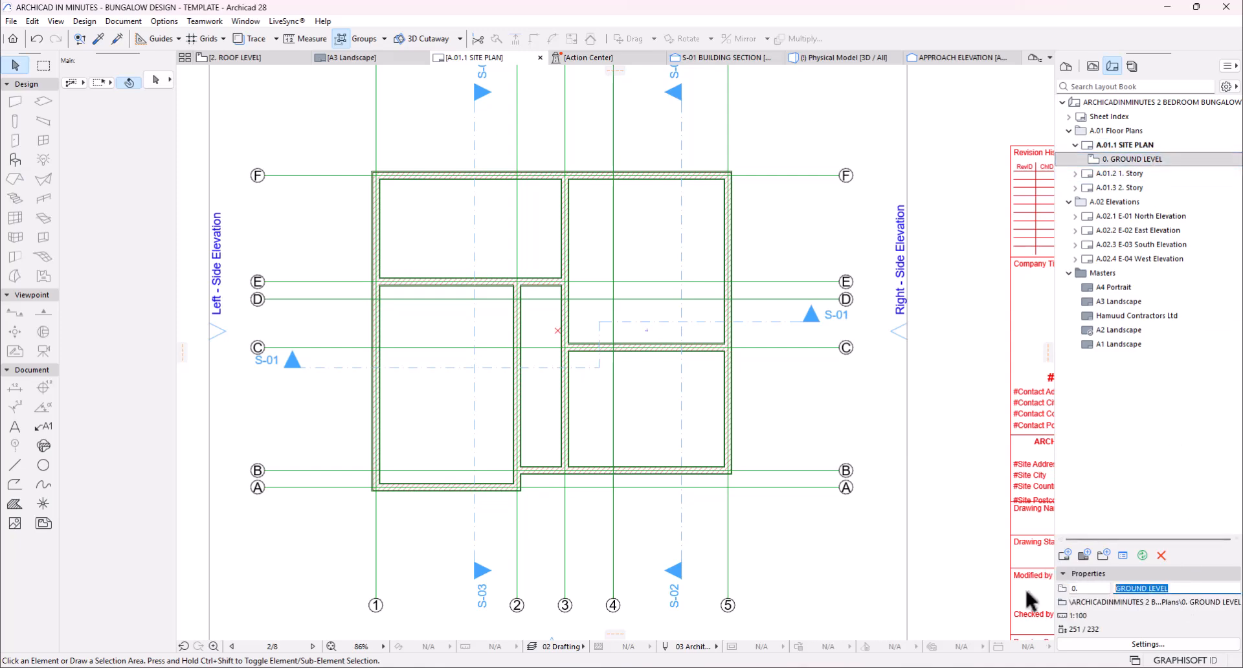
{"action": "key", "text": "ctrl+v"}
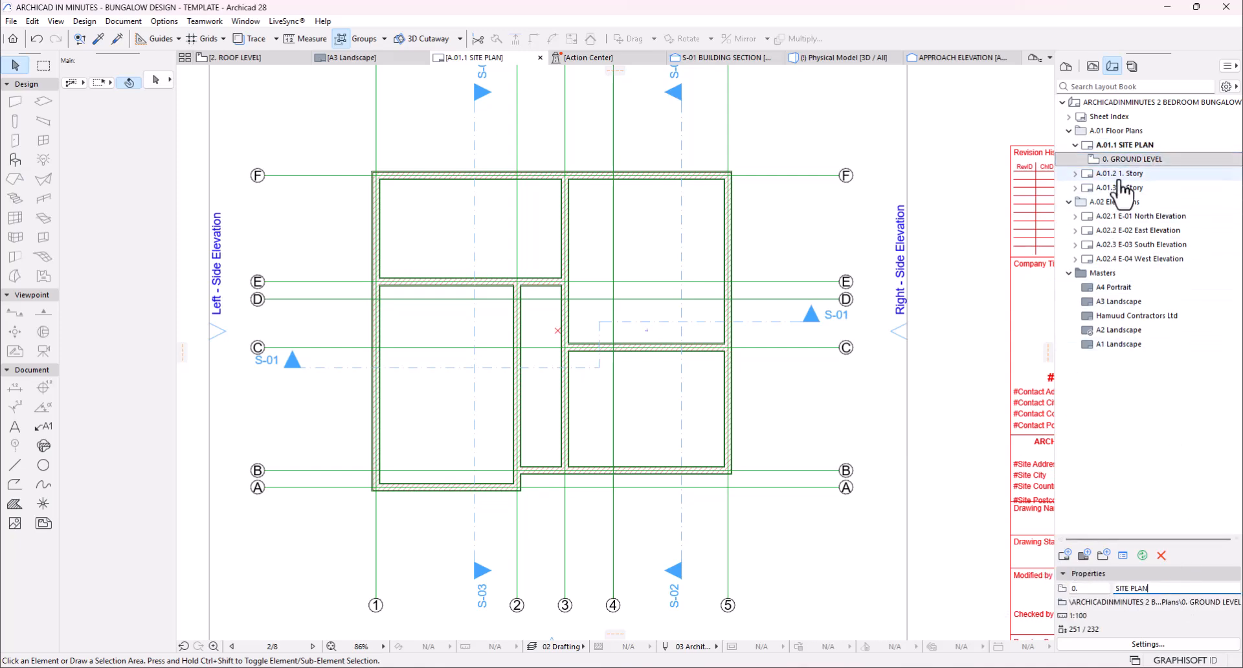
{"action": "double_click", "coordinate": [1144, 147]}
{"action": "scroll", "coordinate": [785, 332], "scroll_direction": "down", "scroll_amount": 3}
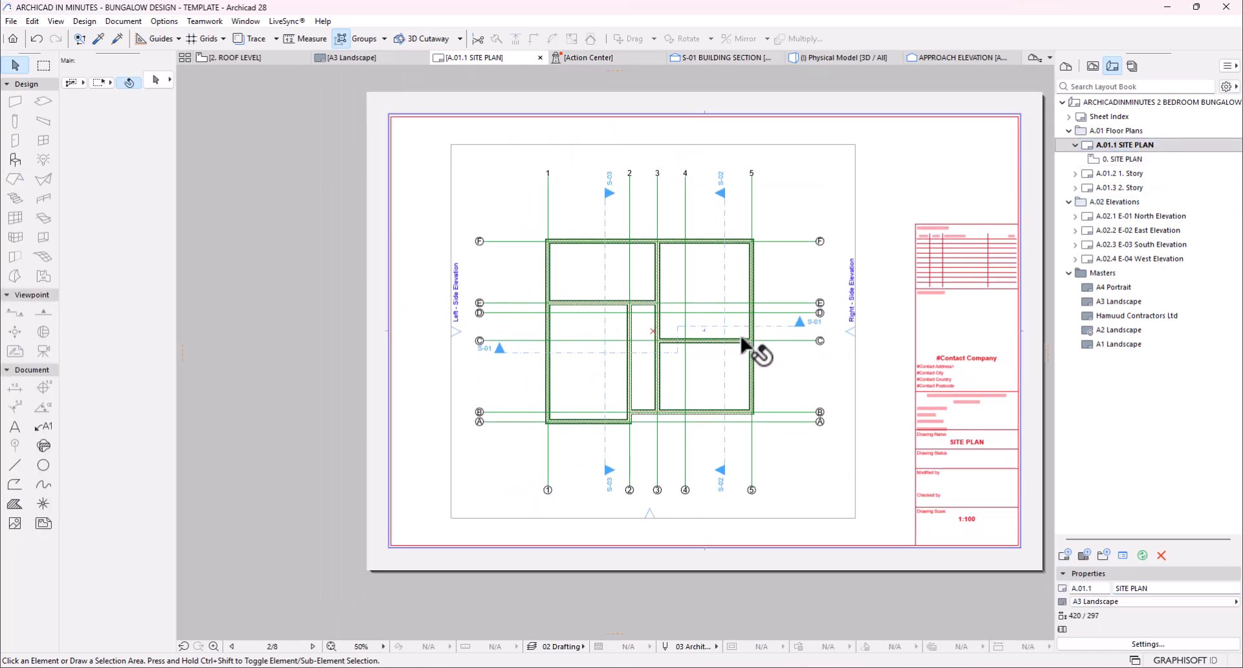
- Open the A.01.2 1. Story layout, assign the A3 Landscape master to it and select its placed drawing
{"action": "double_click", "coordinate": [1117, 174]}
{"action": "scroll", "coordinate": [570, 445], "scroll_direction": "down", "scroll_amount": 2}
{"action": "left_click", "coordinate": [1114, 603]}
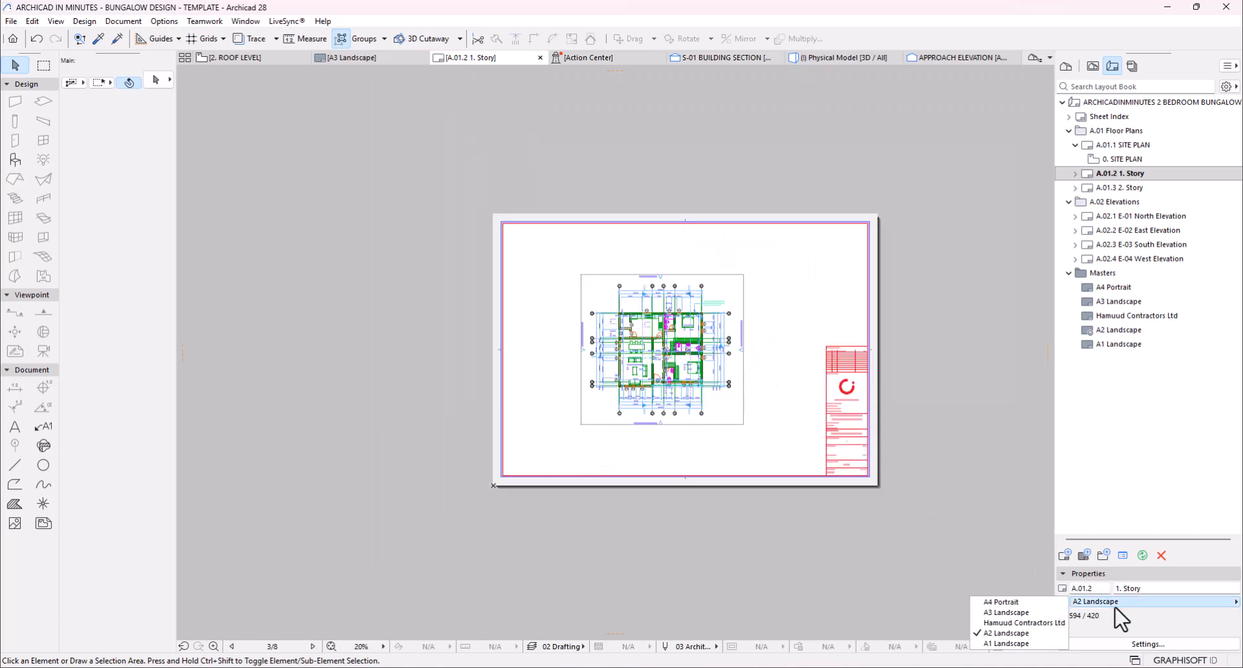
{"action": "left_click", "coordinate": [1024, 613]}
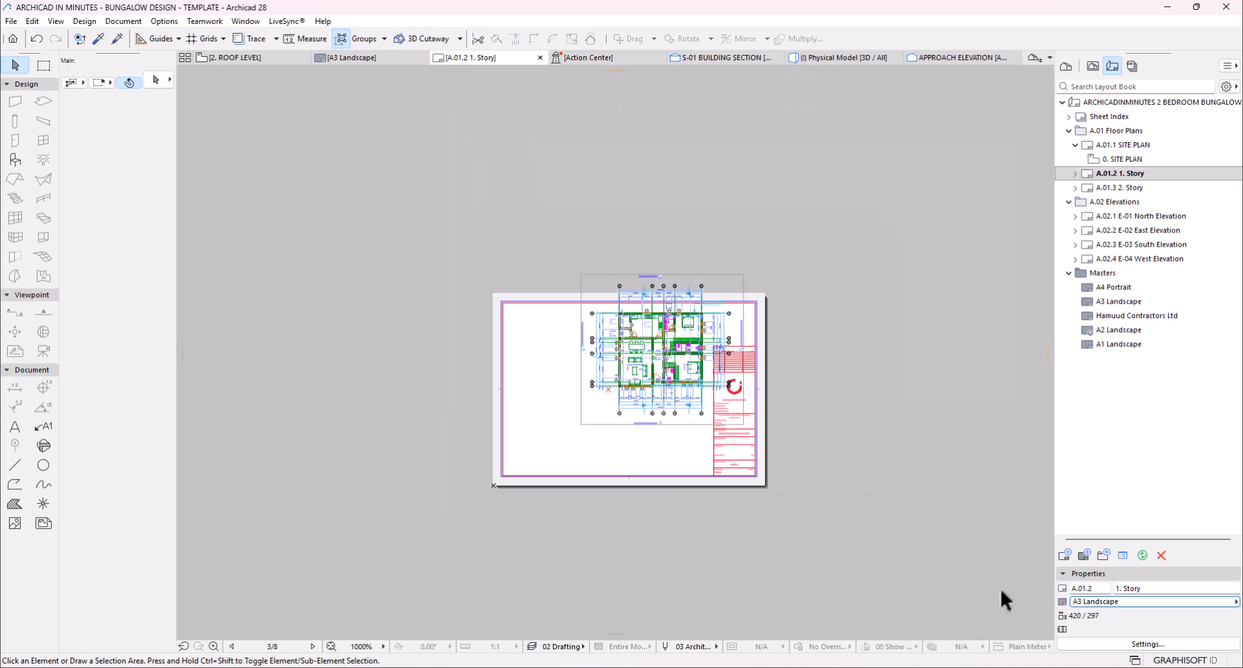
{"action": "left_click", "coordinate": [638, 343]}
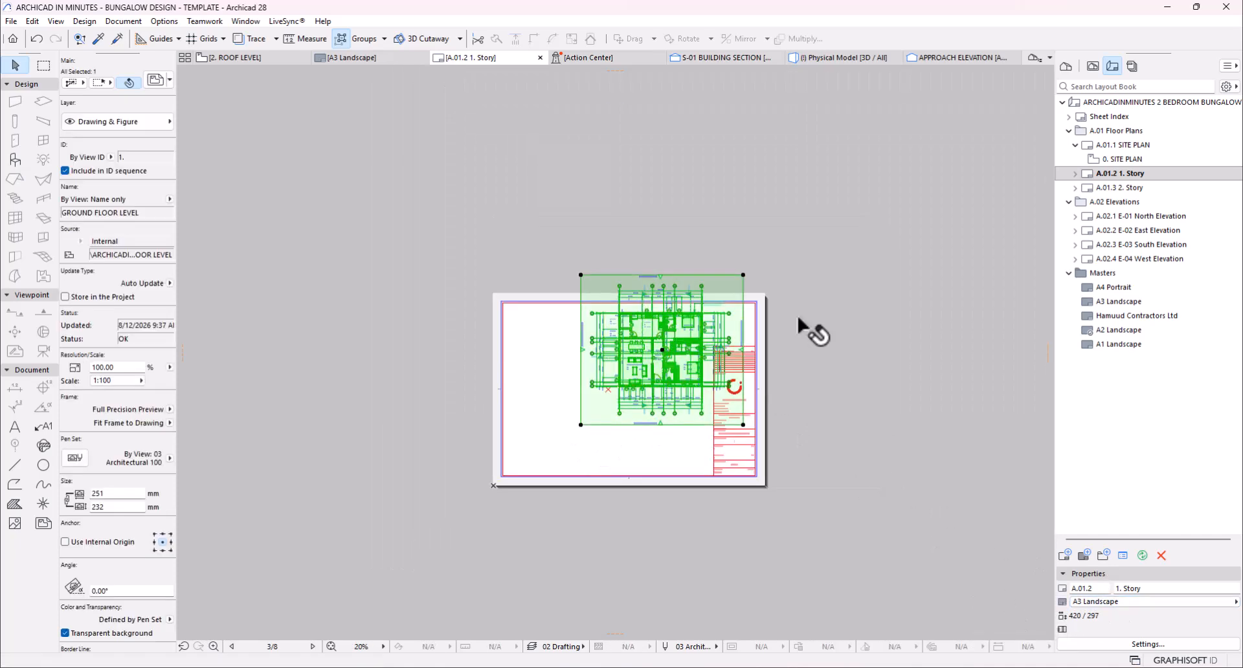
- Open the A.01.1 SITE PLAN layout and draw a reference line about 122 mm long straight down from the bubble of grid axis A
{"action": "left_click", "coordinate": [1135, 146]}
{"action": "double_click", "coordinate": [1134, 147]}
{"action": "scroll", "coordinate": [583, 460], "scroll_direction": "up", "scroll_amount": 5}
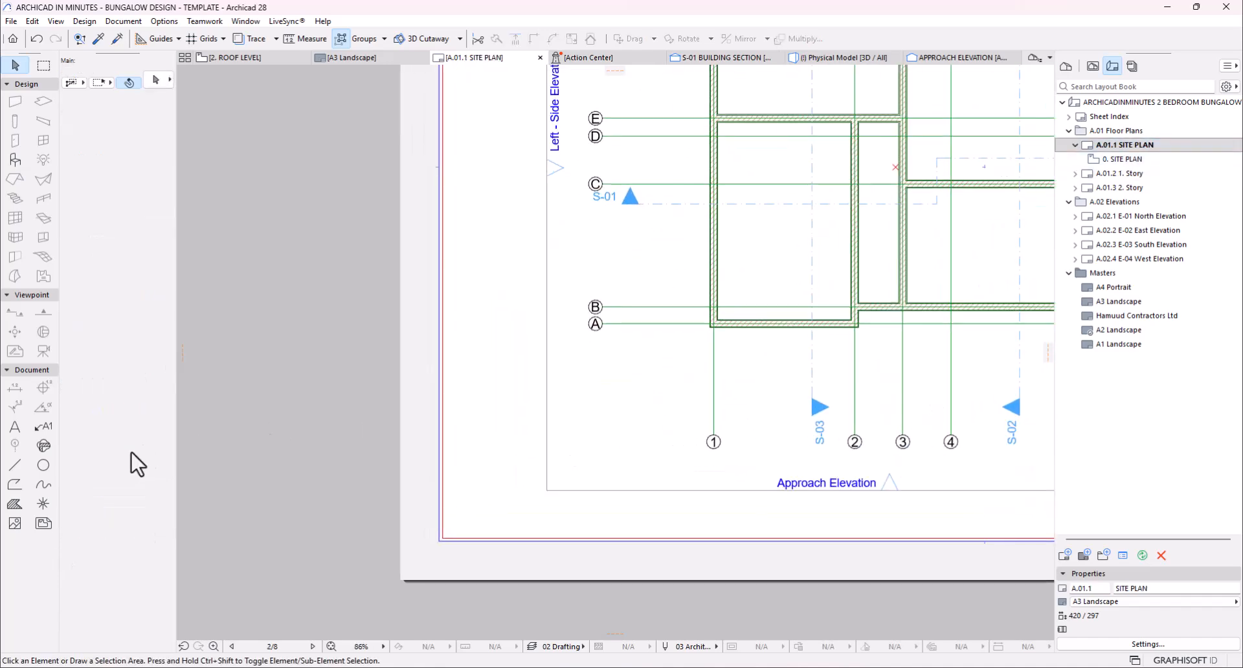
{"action": "left_click", "coordinate": [15, 465]}
{"action": "scroll", "coordinate": [654, 313], "scroll_direction": "up", "scroll_amount": 3}
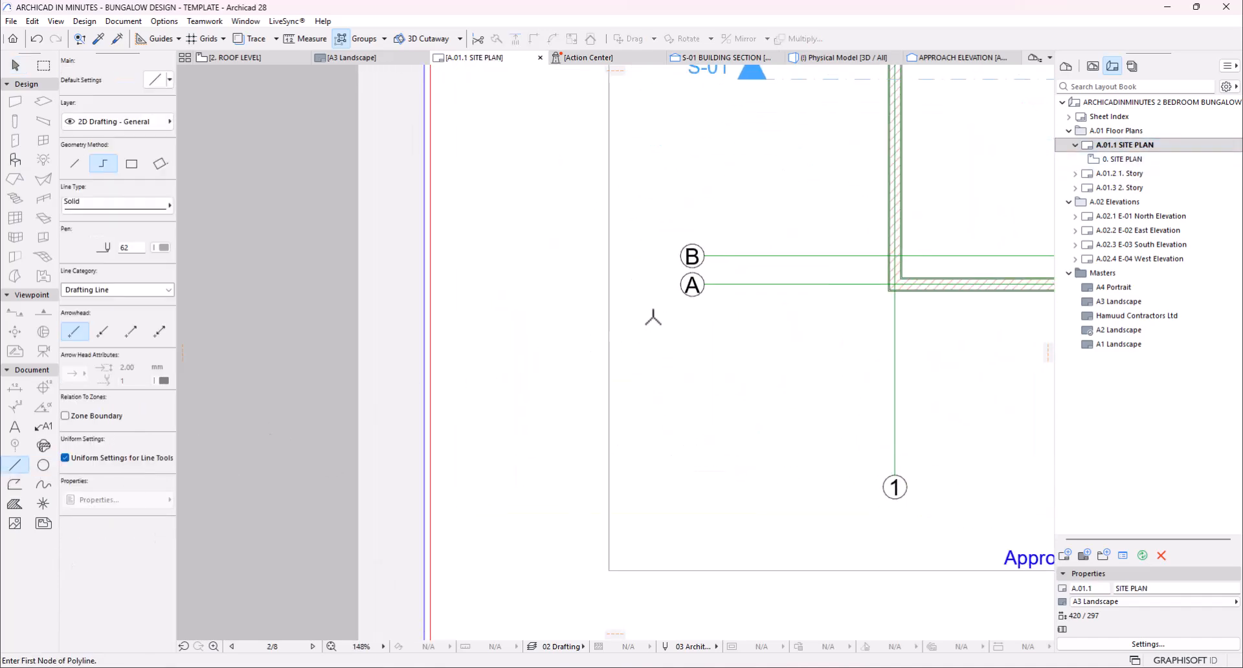
{"action": "left_click", "coordinate": [700, 285]}
{"action": "scroll", "coordinate": [701, 285], "scroll_direction": "down", "scroll_amount": 6}
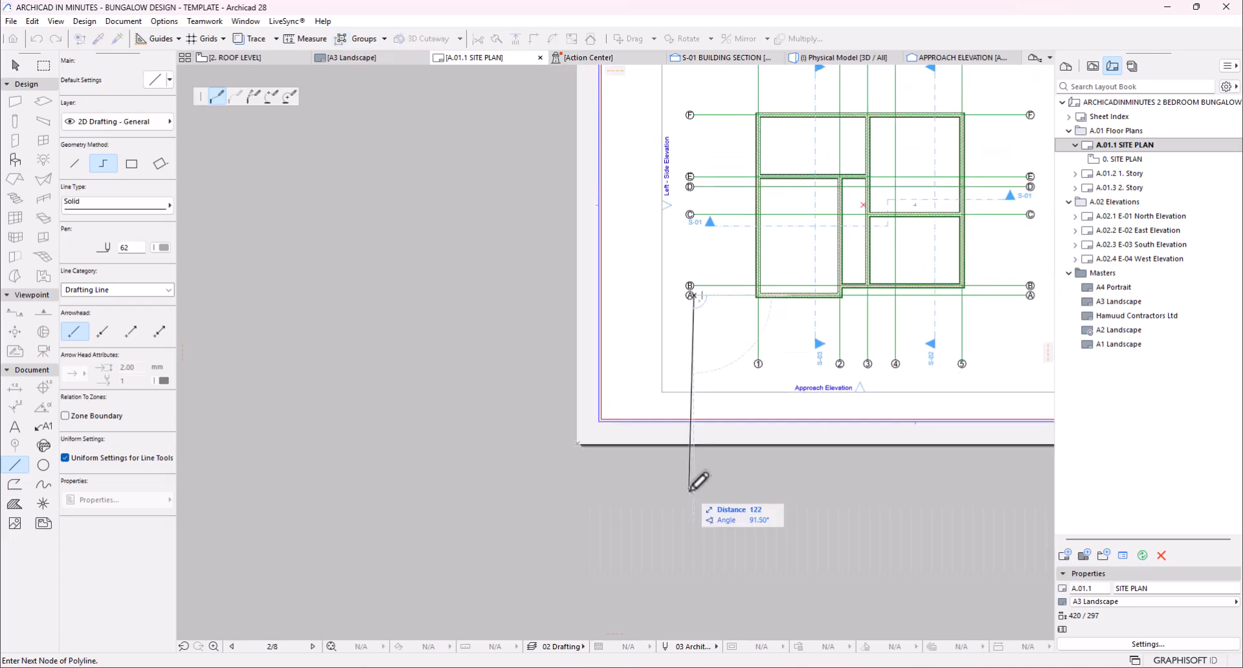
{"action": "double_click", "coordinate": [692, 495]}
{"action": "key", "text": "Escape"}
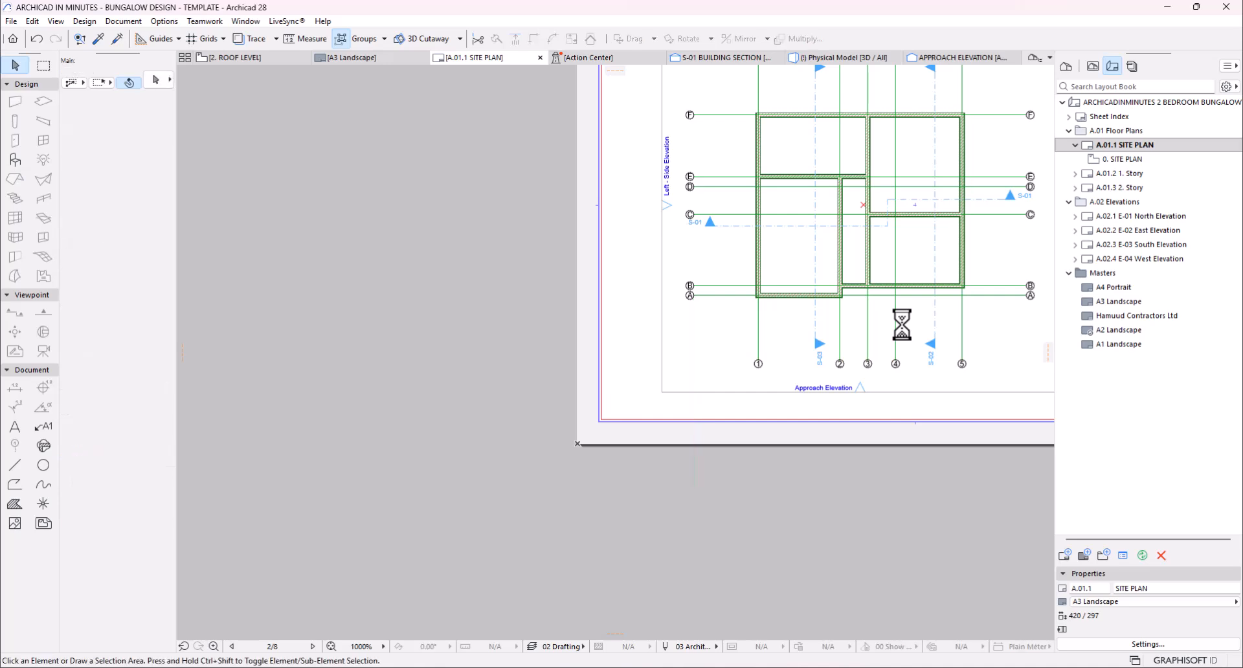
- Transfer the reference line to the A.01.2 1. Story layout at the same position
{"action": "left_click", "coordinate": [1123, 173]}
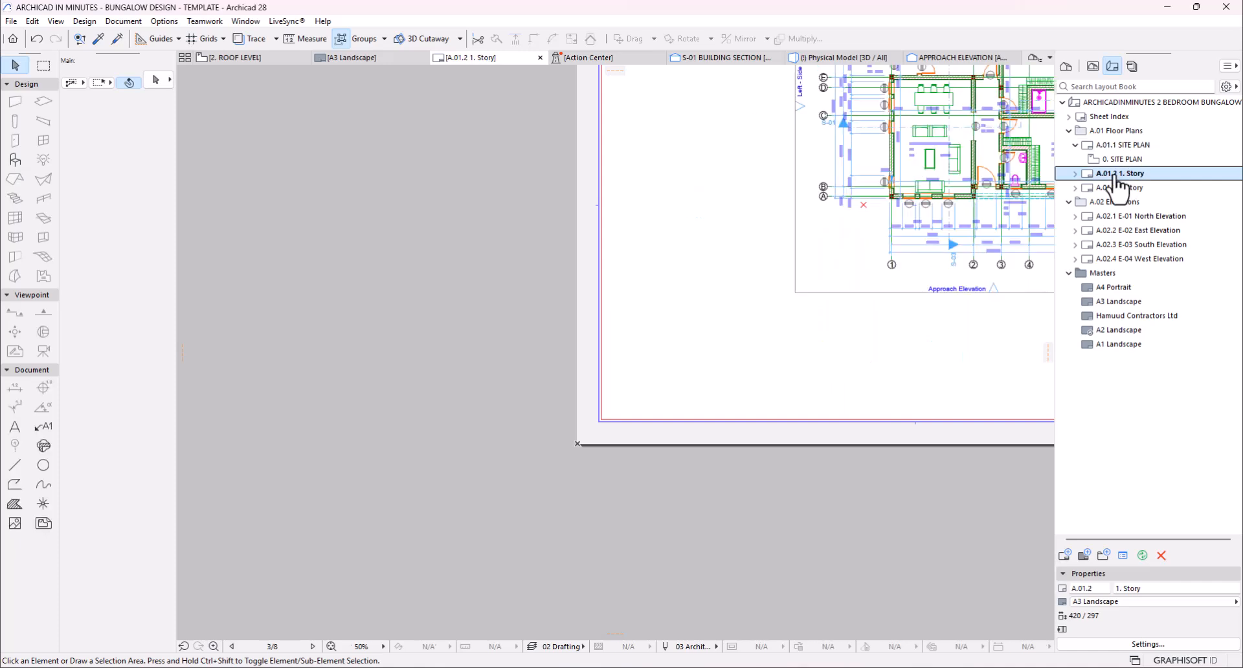
{"action": "scroll", "coordinate": [597, 487], "scroll_direction": "down", "scroll_amount": 5}
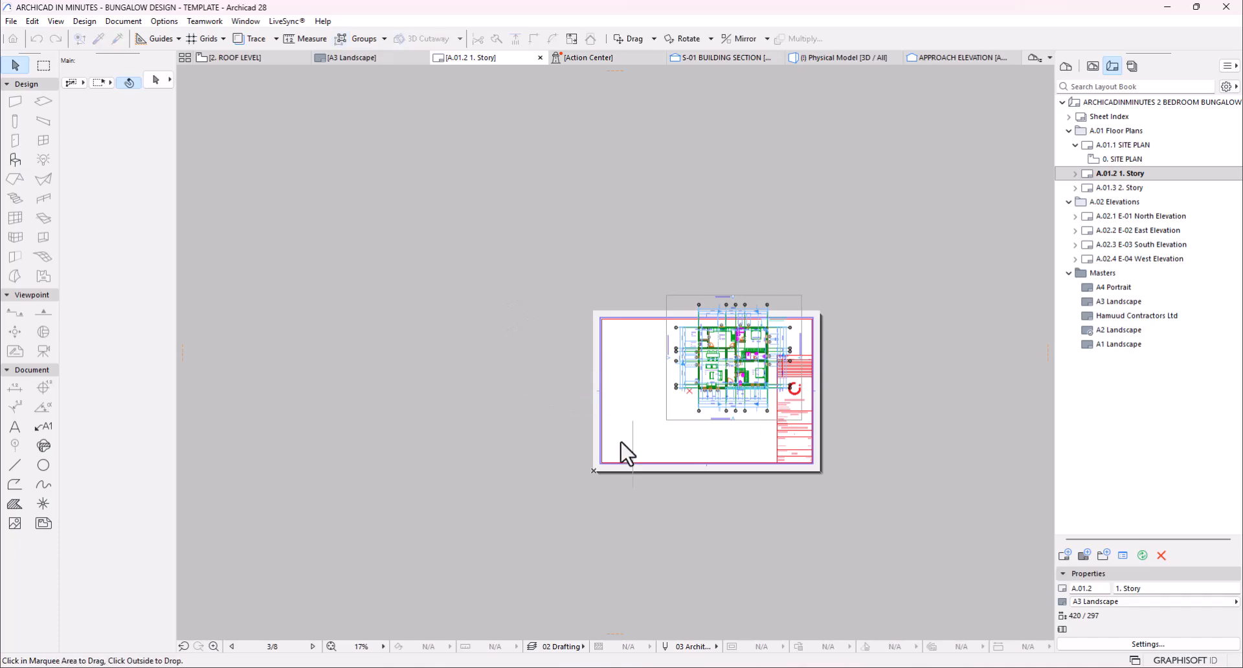
{"action": "scroll", "coordinate": [631, 435], "scroll_direction": "up", "scroll_amount": 4}
- Move the ground floor drawing so its grid axis A bubble meets the reference line's upper end, and compare its position with the SITE PLAN layout
{"action": "left_click", "coordinate": [758, 375]}
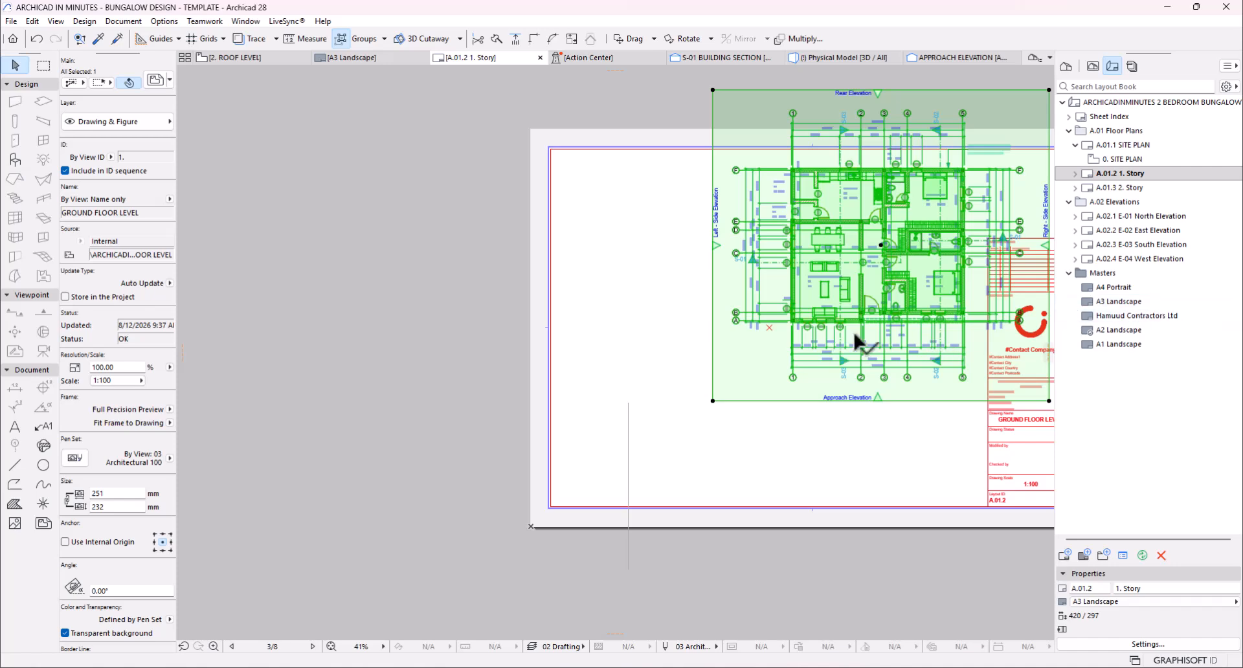
{"action": "scroll", "coordinate": [744, 347], "scroll_direction": "up", "scroll_amount": 6}
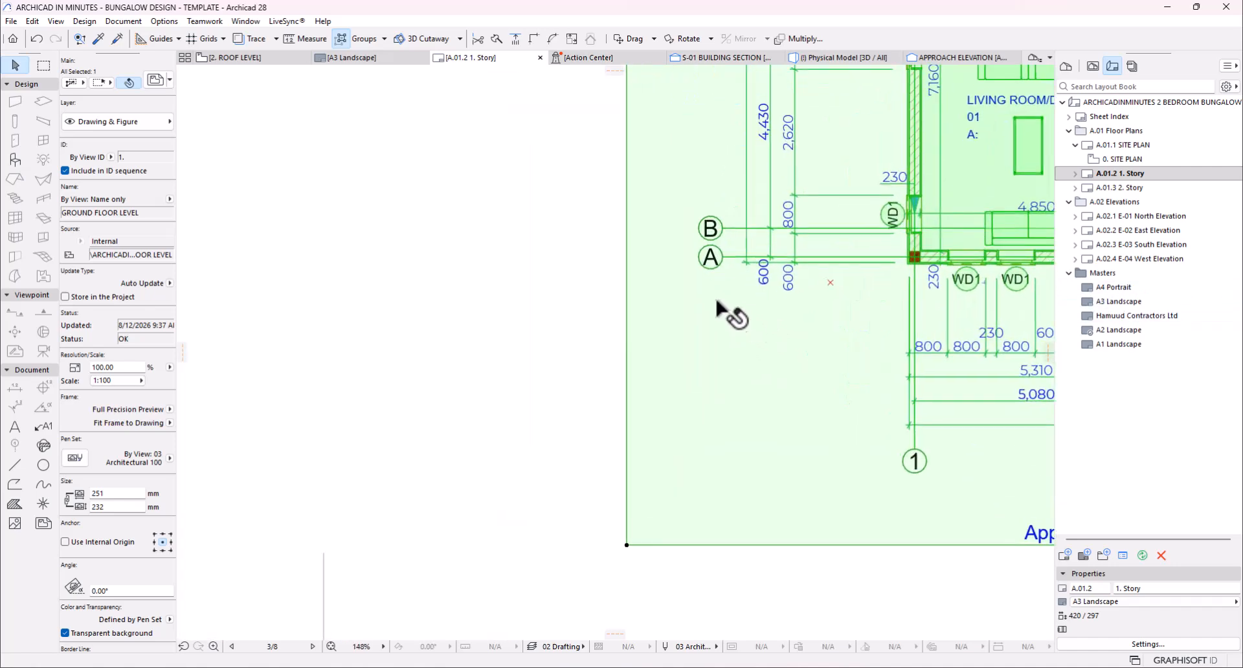
{"action": "key", "text": "ctrl+d"}
{"action": "left_click", "coordinate": [721, 257]}
{"action": "scroll", "coordinate": [506, 407], "scroll_direction": "down", "scroll_amount": 4}
{"action": "scroll", "coordinate": [525, 415], "scroll_direction": "up", "scroll_amount": 3}
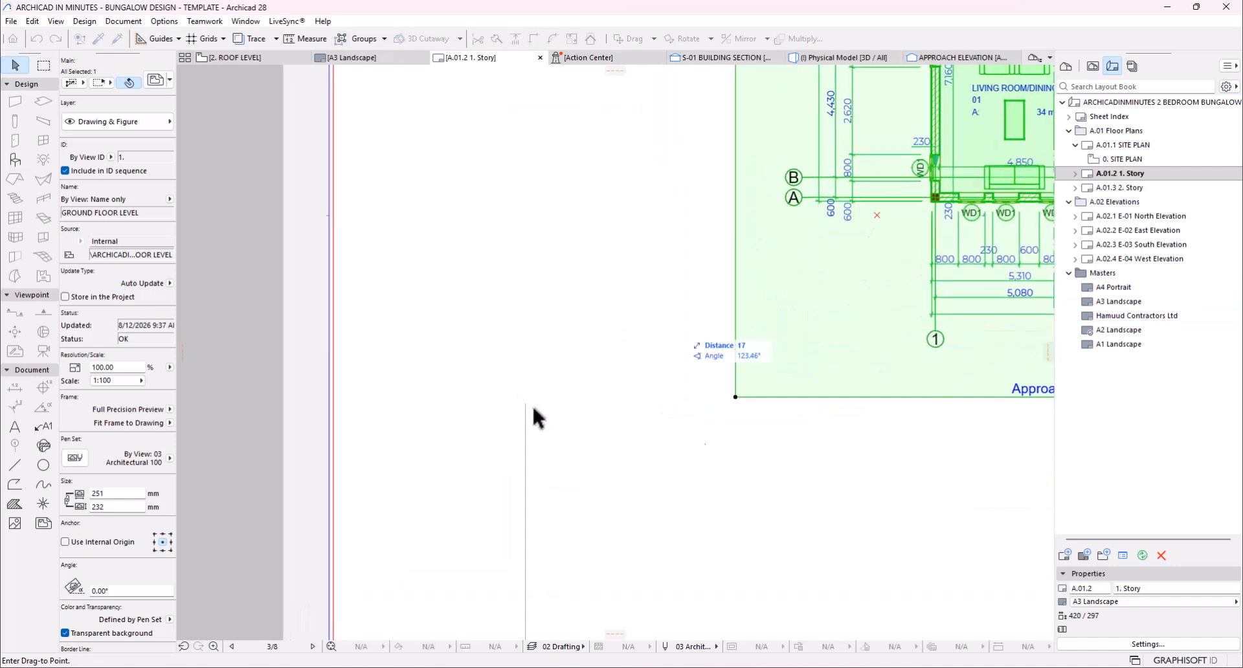
{"action": "left_click", "coordinate": [525, 402]}
{"action": "key", "text": "Escape"}
{"action": "scroll", "coordinate": [503, 520], "scroll_direction": "down", "scroll_amount": 4}
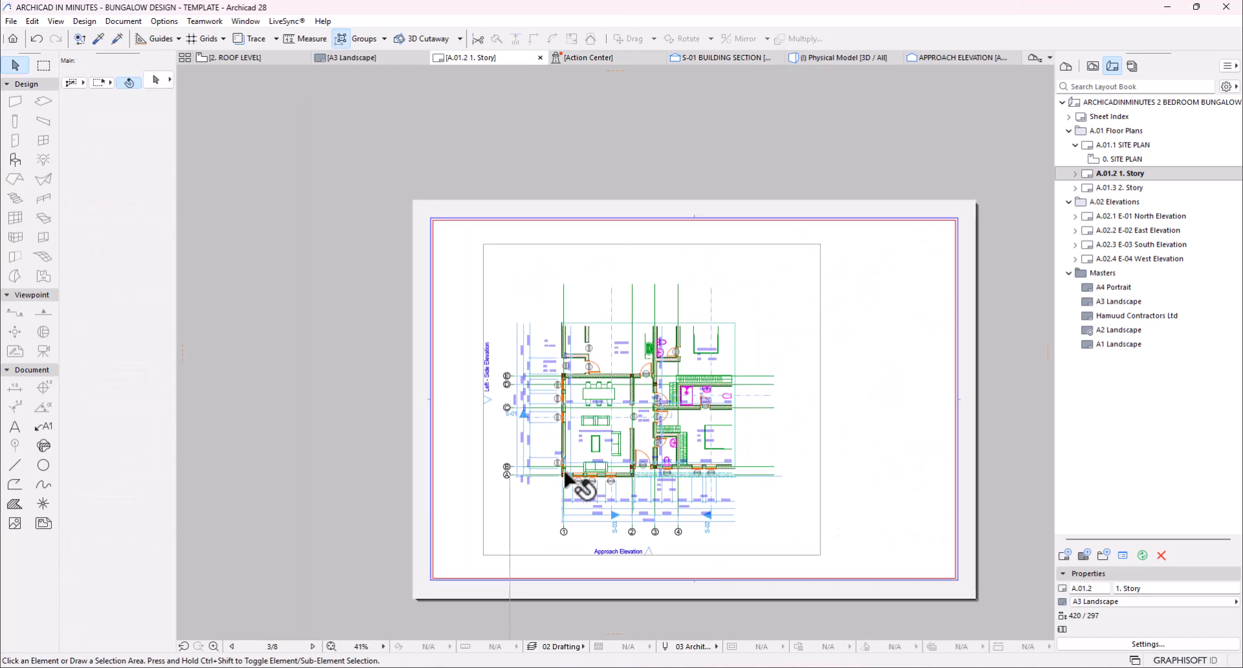
{"action": "double_click", "coordinate": [1130, 145]}
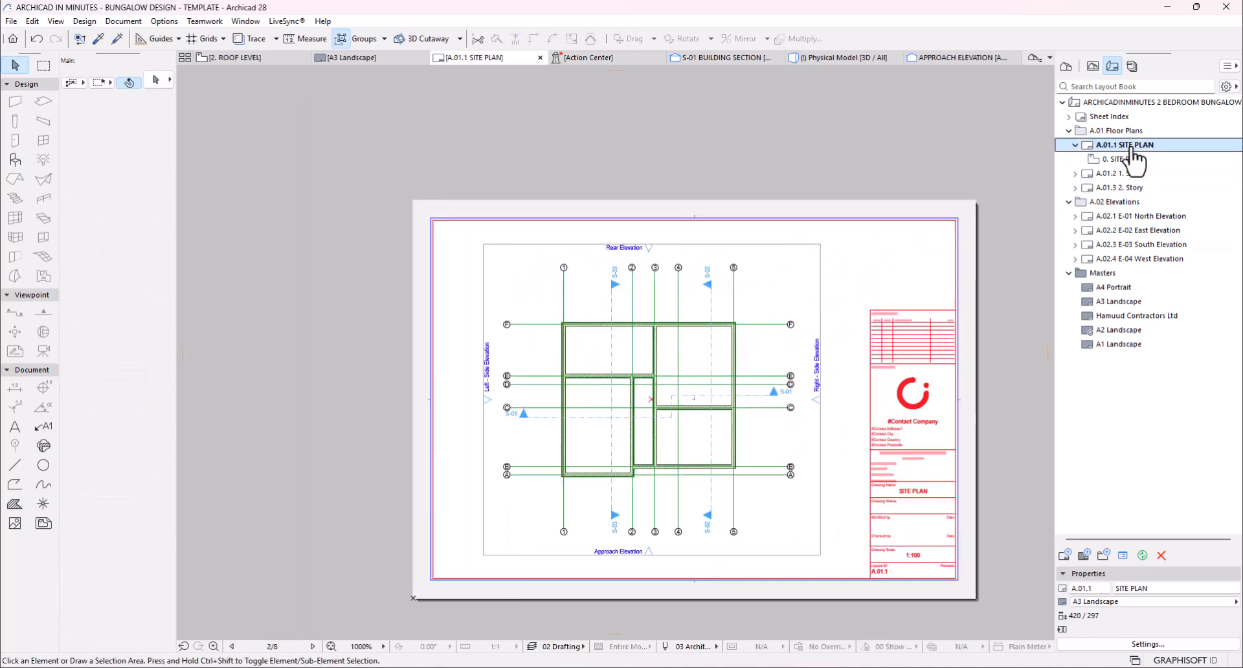
{"action": "double_click", "coordinate": [1129, 173]}
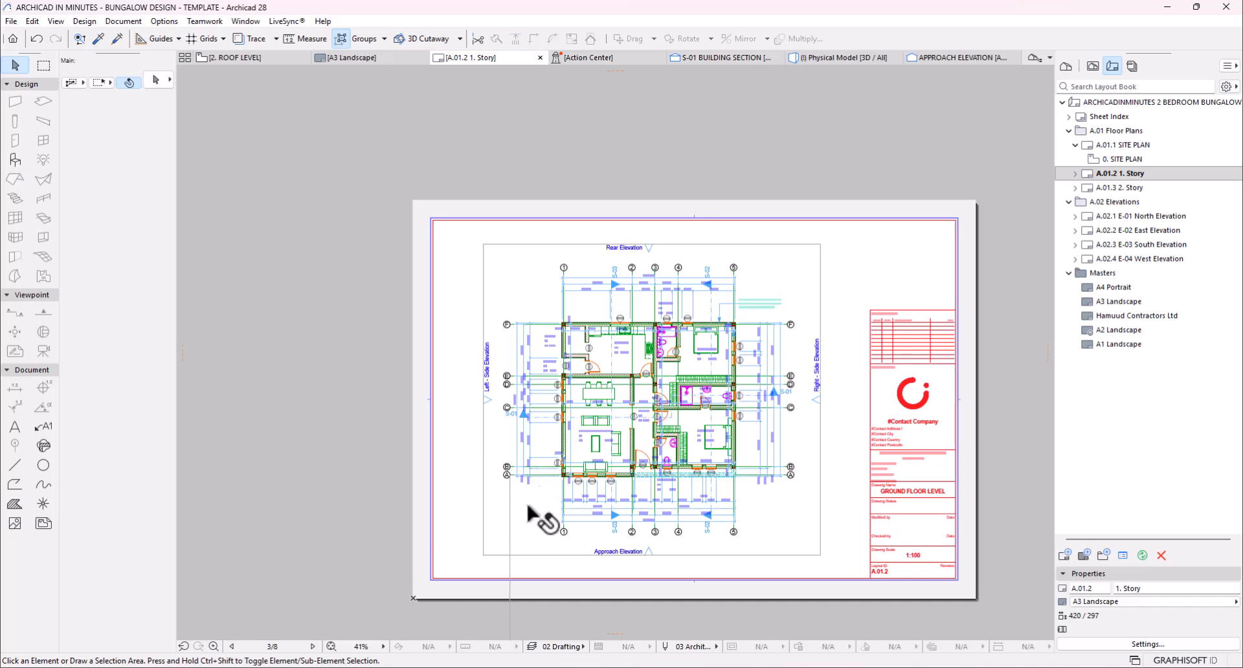
- Delete the vertical reference line from the A.01.2 layout
{"action": "scroll", "coordinate": [544, 453], "scroll_direction": "down", "scroll_amount": 3}
{"action": "left_click", "coordinate": [519, 538]}
{"action": "scroll", "coordinate": [521, 541], "scroll_direction": "up", "scroll_amount": 4}
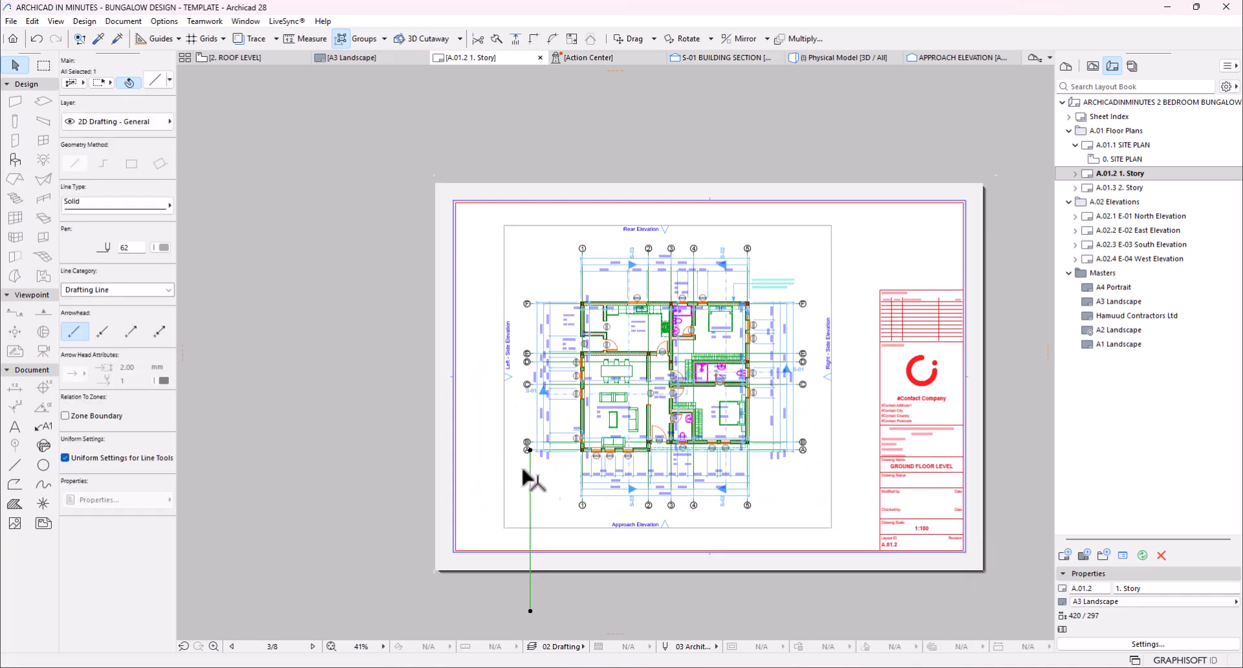
{"action": "left_click", "coordinate": [650, 558]}
- Rename the A.01.2 layout 1. FLOOR PLAN and copy the words FLOOR PLAN from its name
{"action": "scroll", "coordinate": [696, 427], "scroll_direction": "down", "scroll_amount": 1}
{"action": "left_click", "coordinate": [1116, 178]}
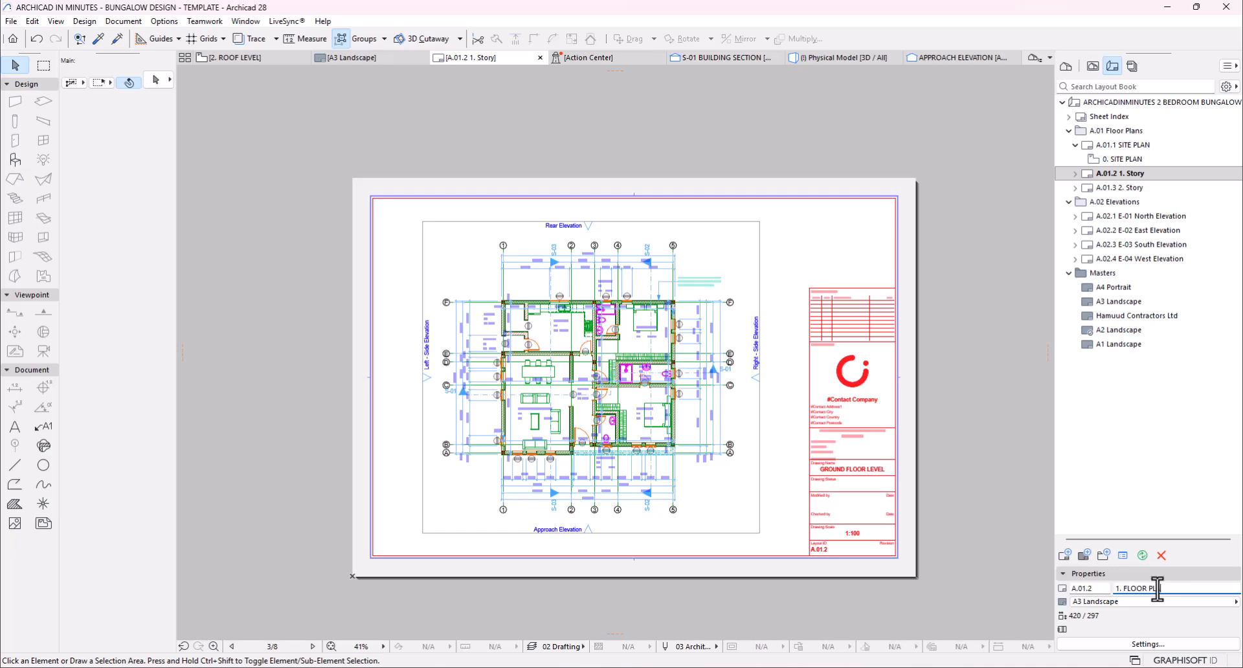
{"action": "left_click", "coordinate": [1125, 590], "text": "shift"}
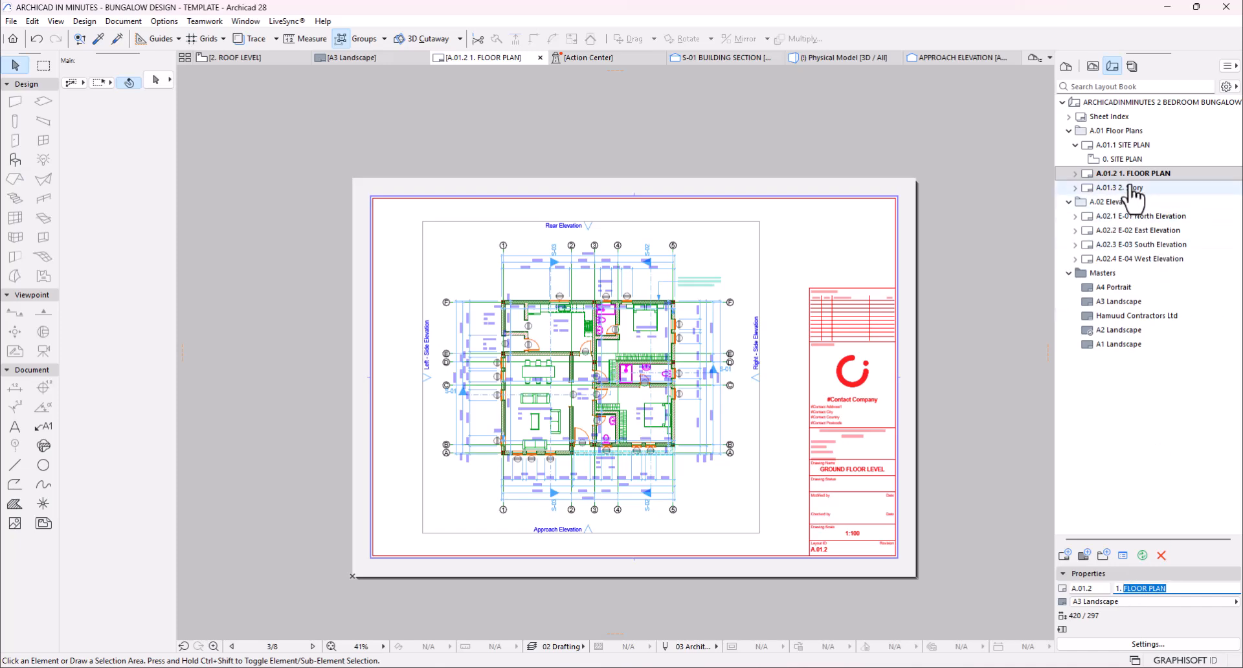
- Rename the GROUND FLOOR LEVEL drawing placed on the A.01.2 layout FLOOR PLAN
{"action": "left_click", "coordinate": [1077, 187]}
{"action": "left_click", "coordinate": [1074, 173]}
{"action": "left_click", "coordinate": [1161, 189]}
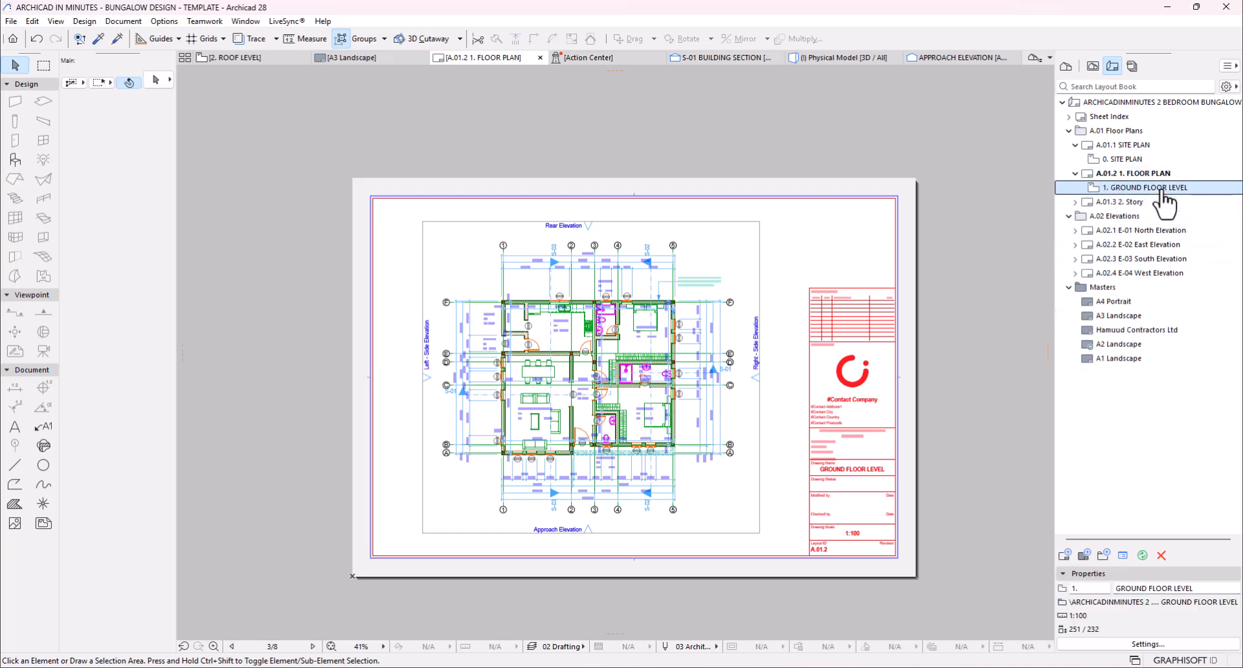
{"action": "left_click", "coordinate": [1206, 588]}
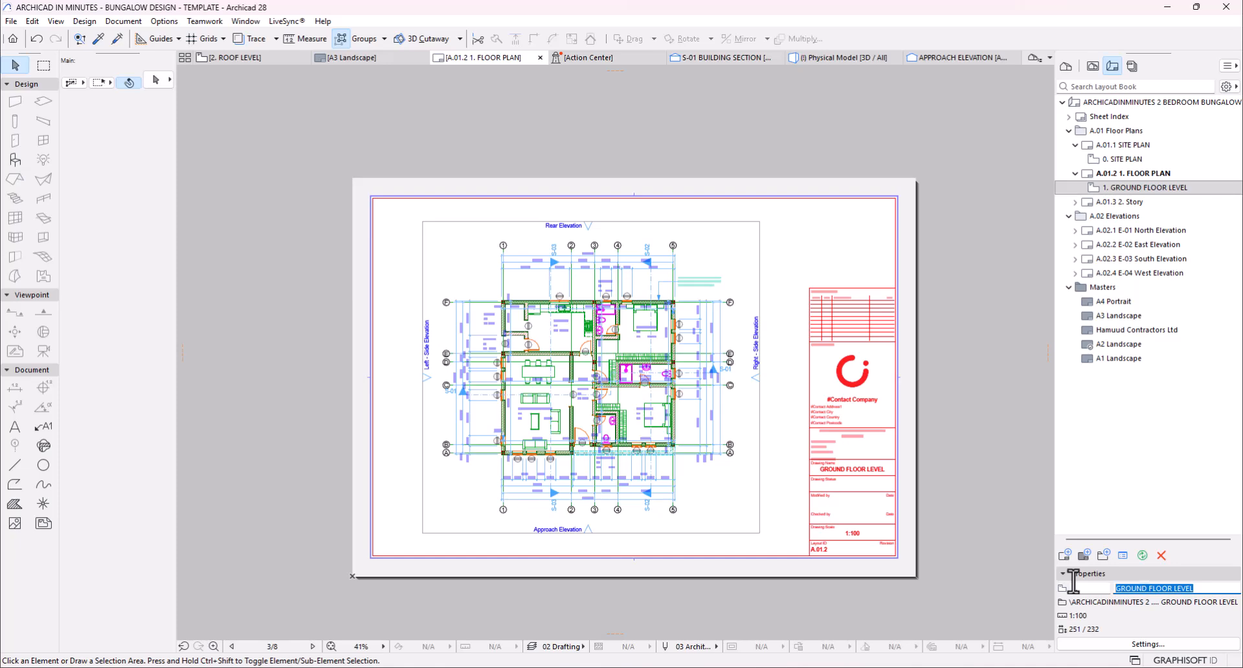
{"action": "left_click", "coordinate": [1075, 174]}
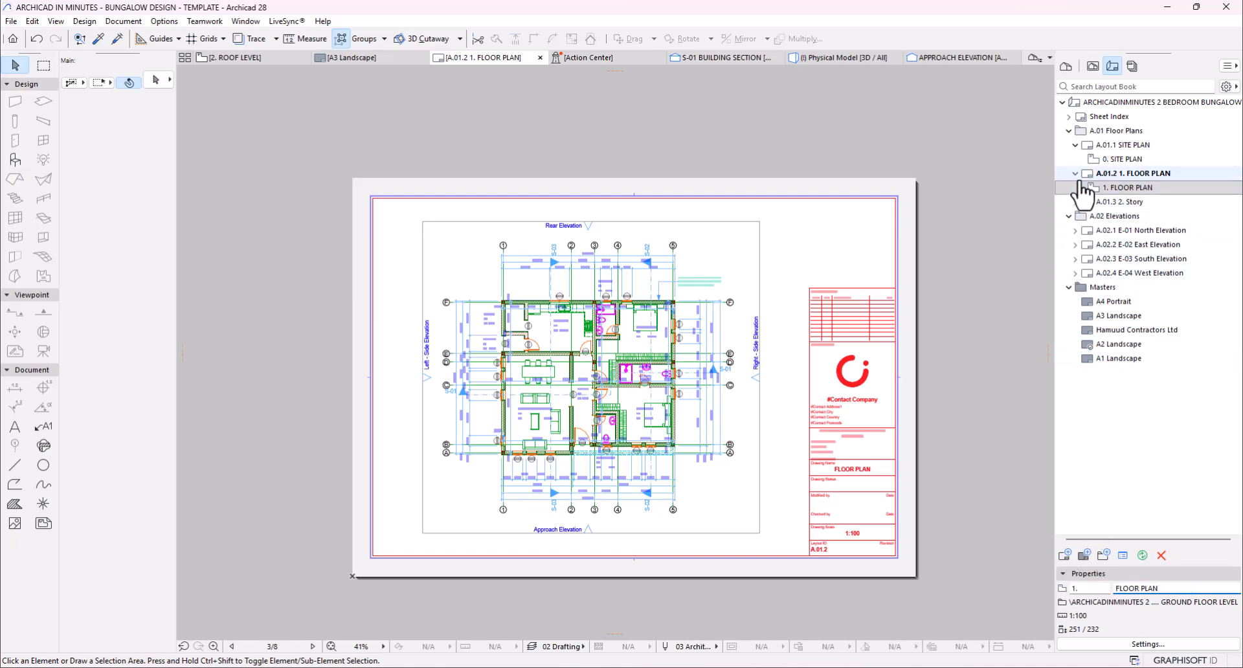
- Open the A.01.3 2. Story layout and assign the A3 Landscape master to it
{"action": "double_click", "coordinate": [1083, 188]}
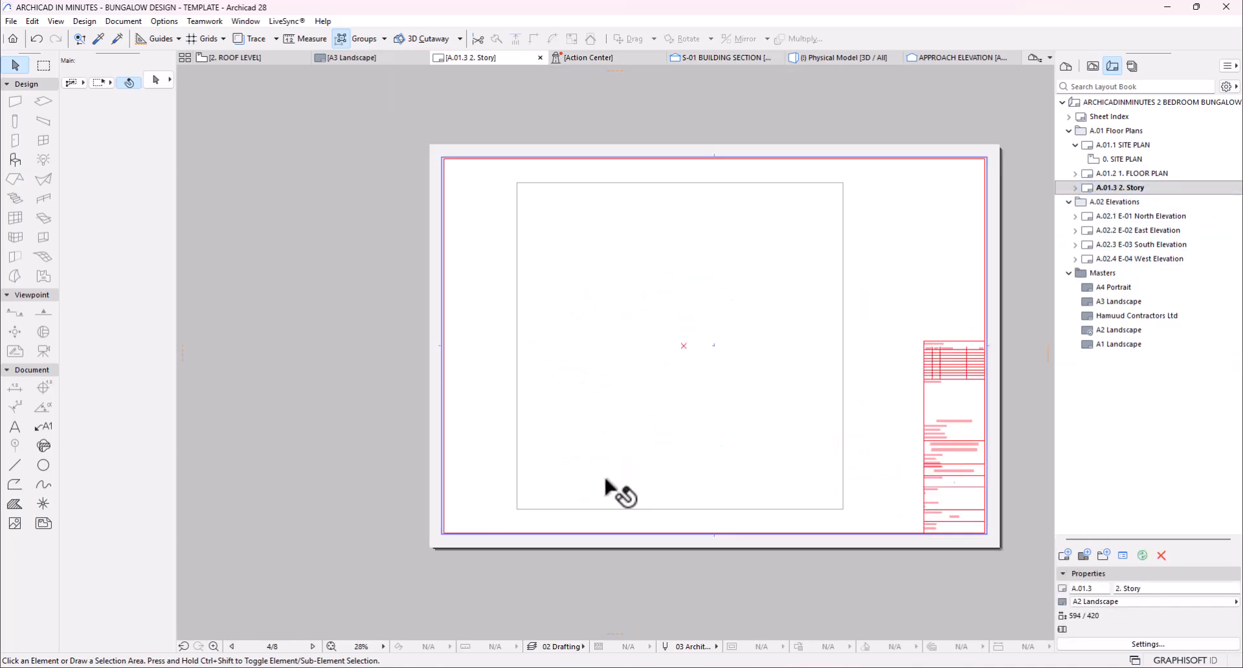
{"action": "left_click", "coordinate": [1235, 601]}
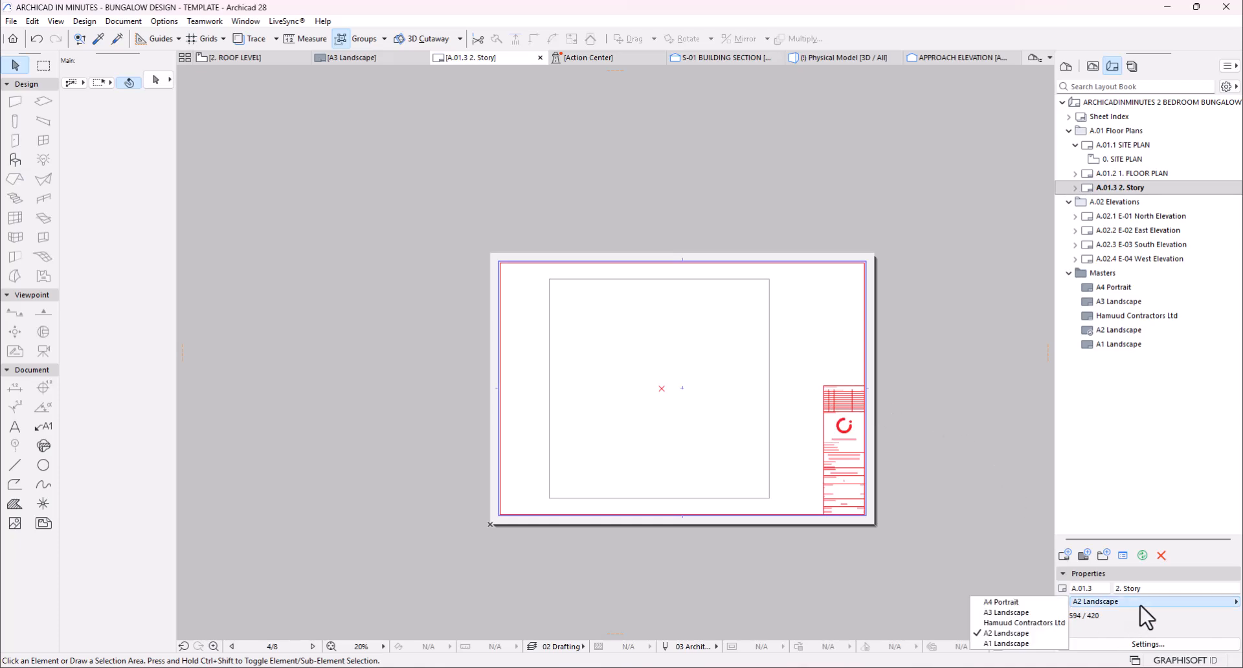
{"action": "left_click", "coordinate": [1009, 614]}
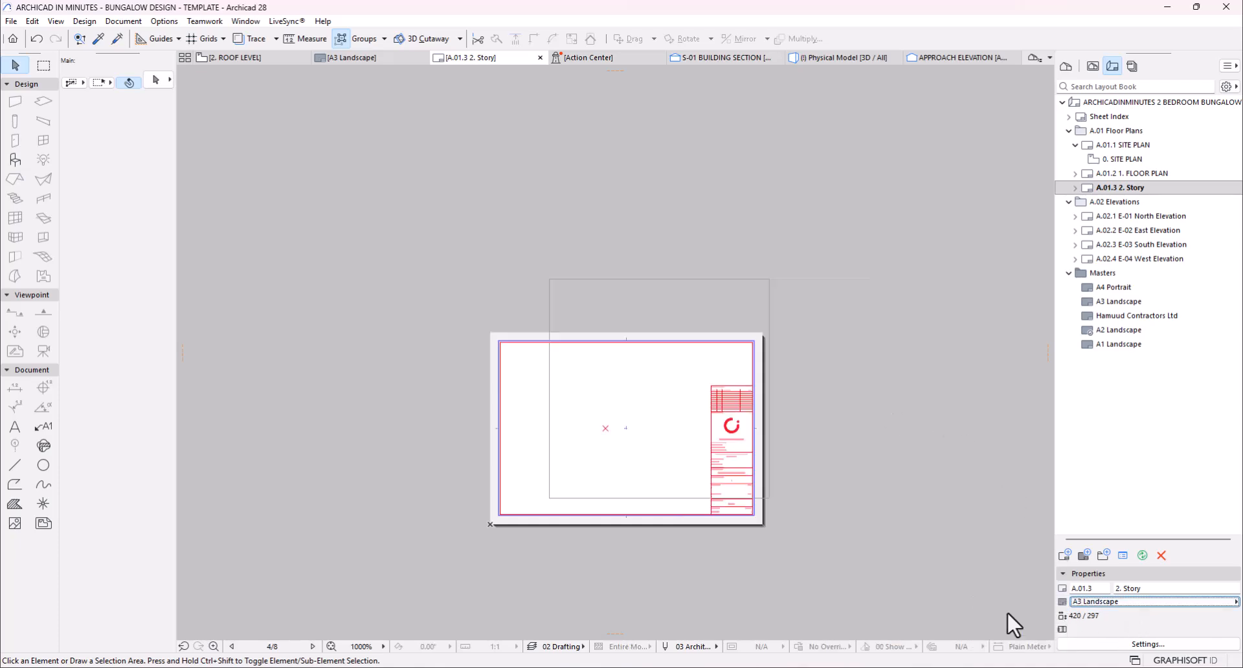
- Link the FIRST FLOOR LEVEL drawing on the A.01.3 layout to the internal floor plan view 2. ROOF LEVEL
{"action": "left_click", "coordinate": [693, 372]}
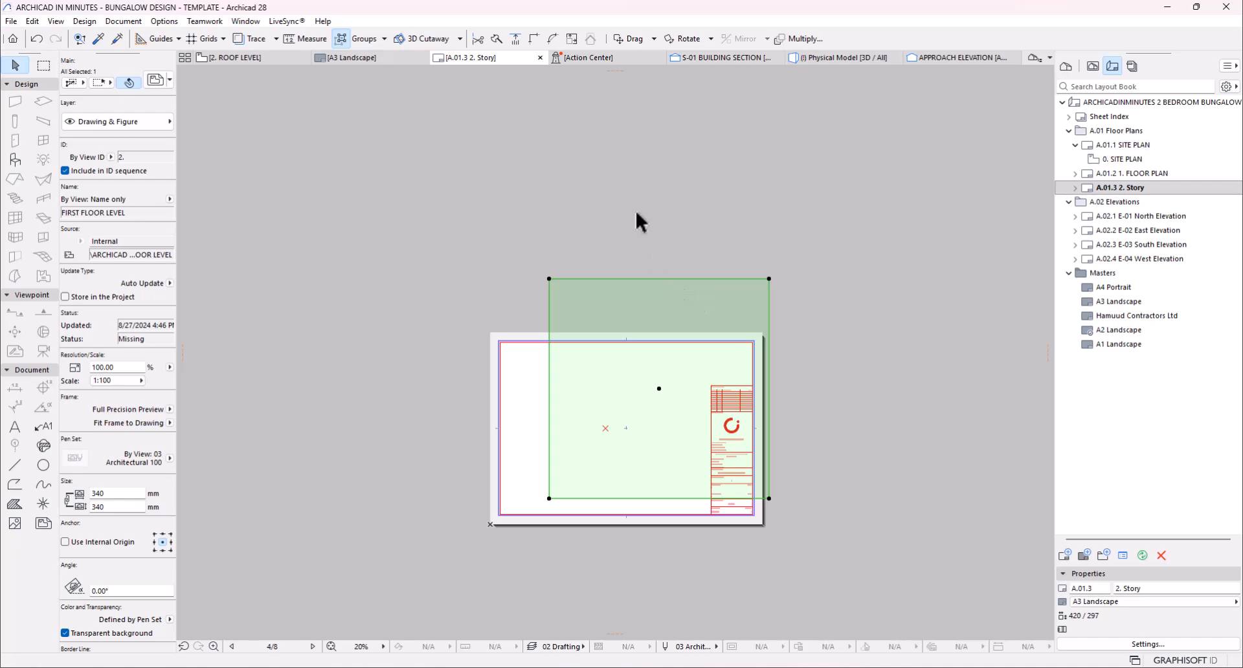
{"action": "right_click", "coordinate": [649, 305]}
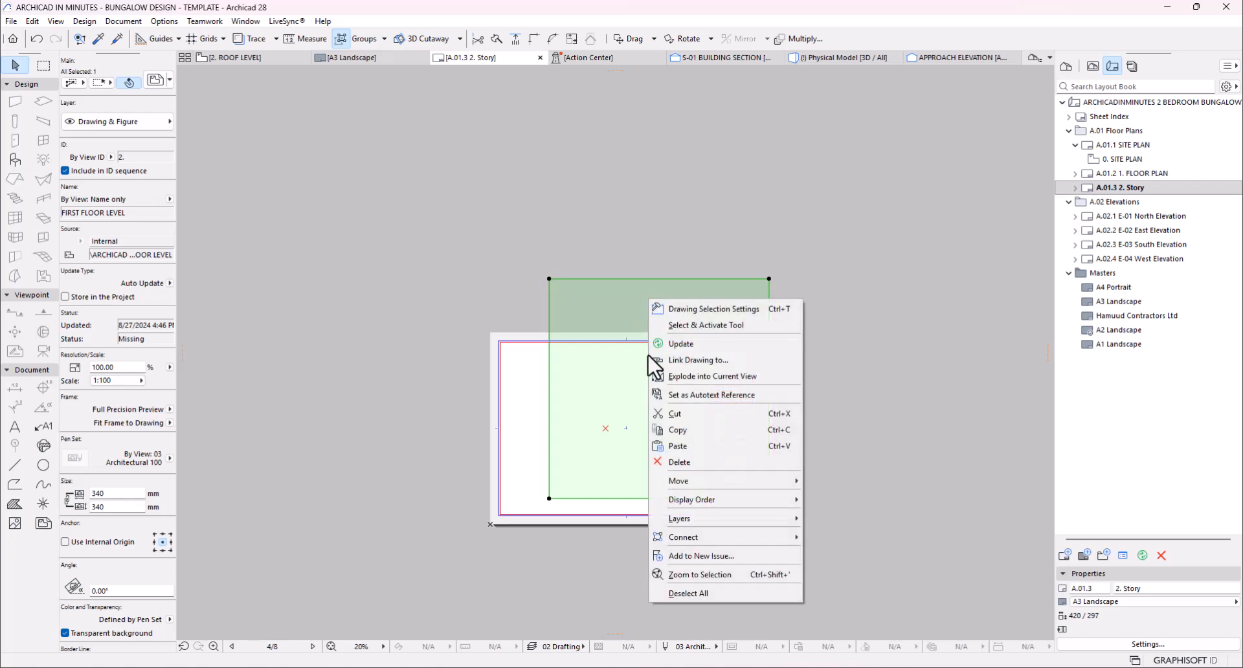
{"action": "left_click", "coordinate": [730, 360]}
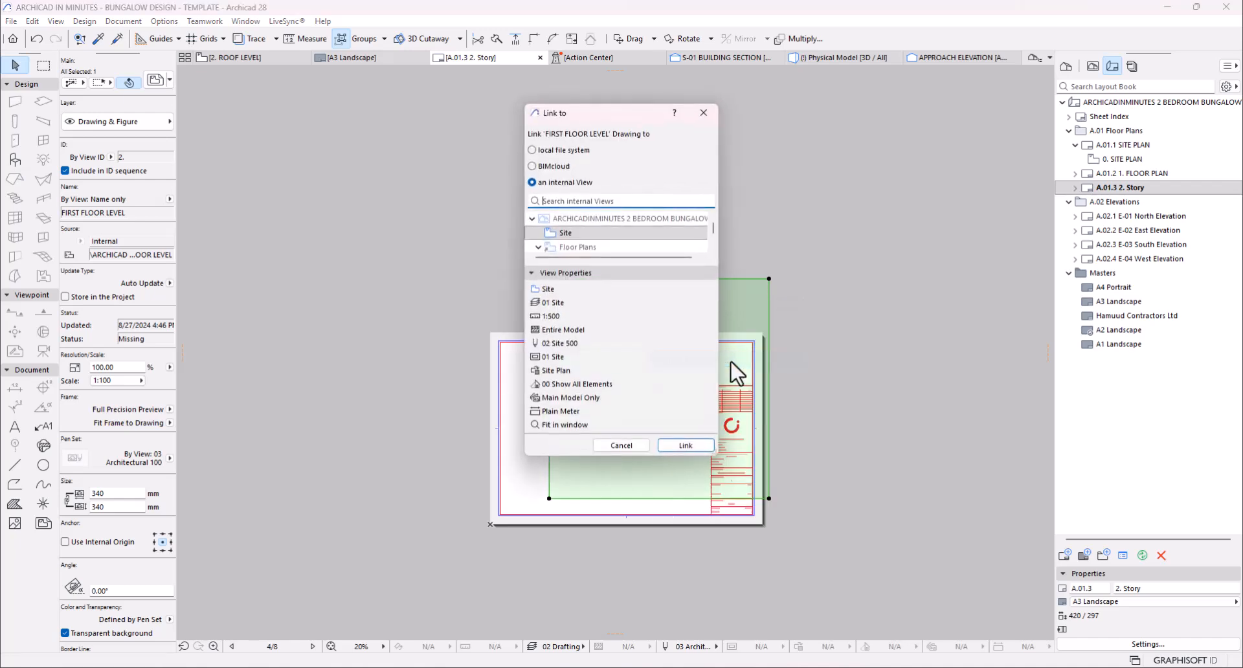
{"action": "left_click", "coordinate": [622, 275]}
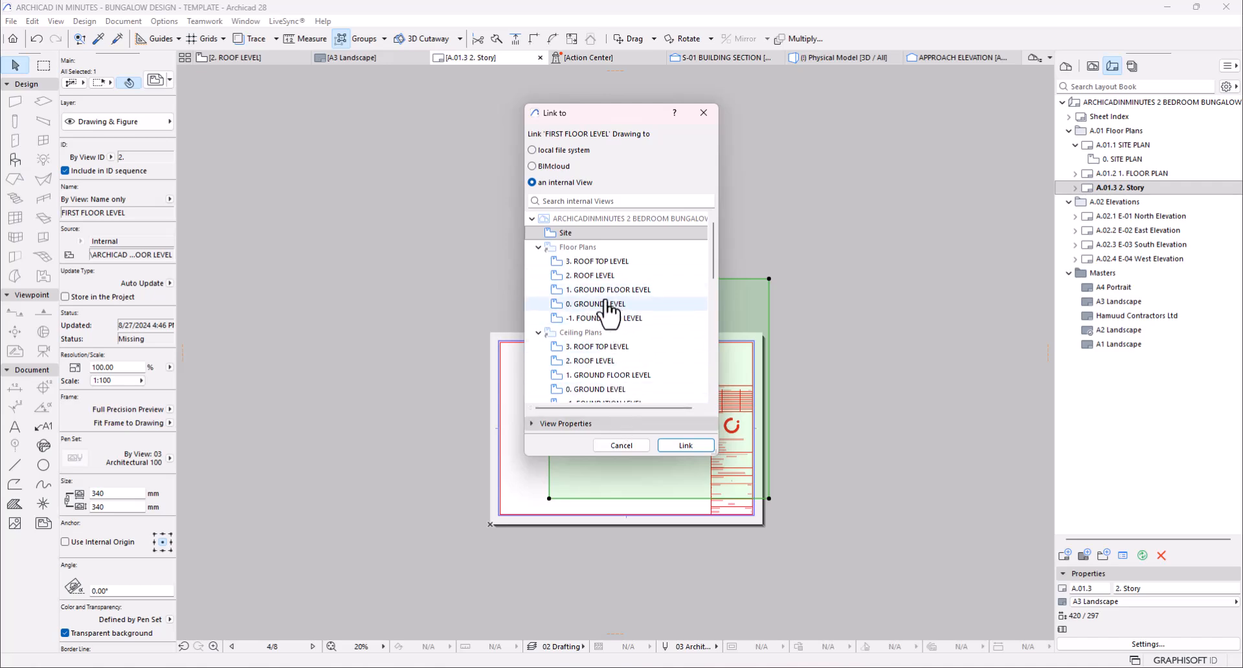
{"action": "left_click", "coordinate": [615, 277]}
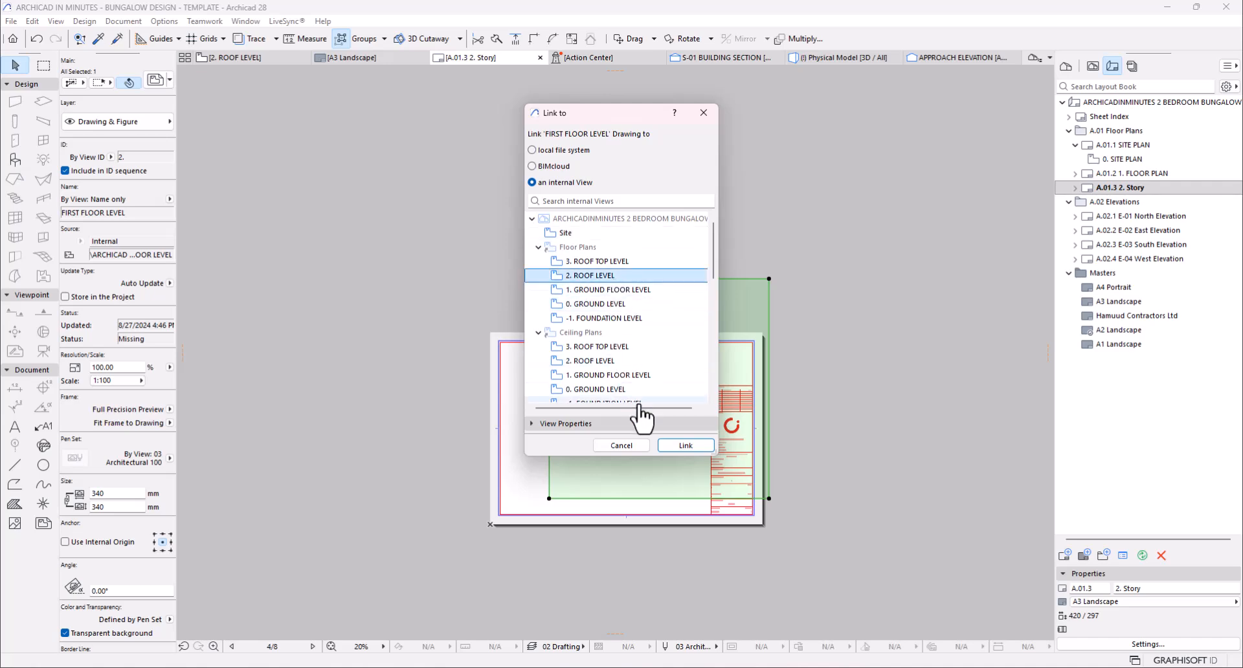
{"action": "left_click", "coordinate": [688, 447]}
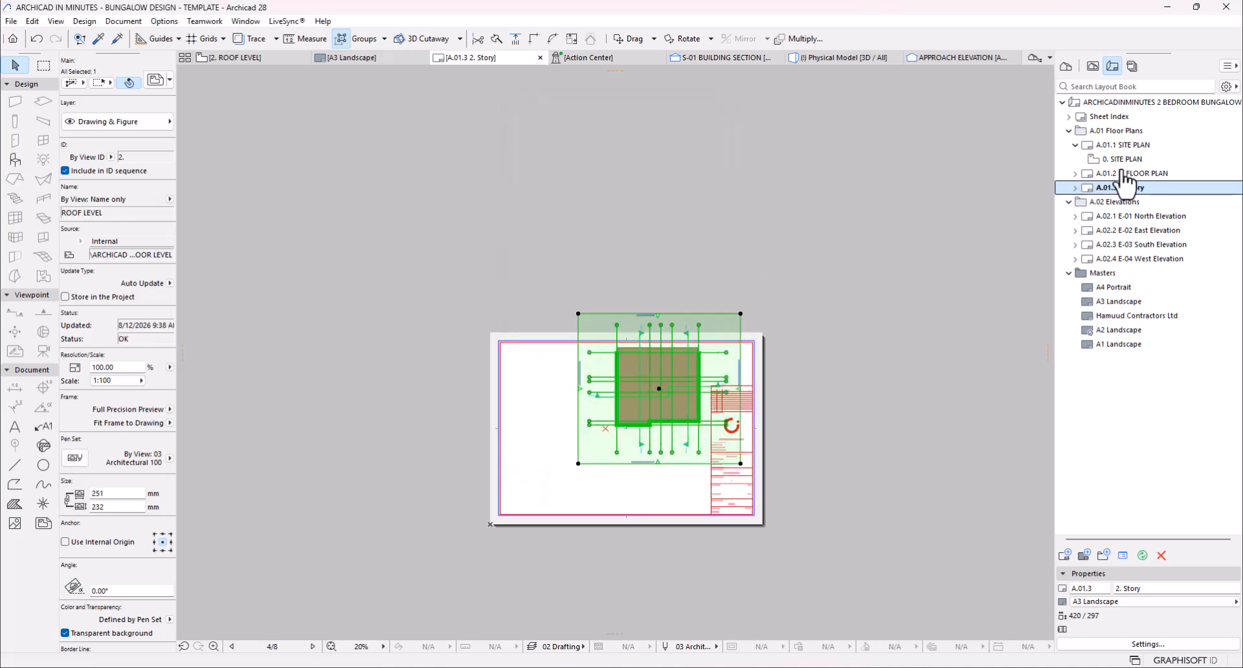
- Open the A.01.1 SITE PLAN layout and link its drawing to the internal floor plan view 0. GROUND LEVEL
{"action": "double_click", "coordinate": [1129, 148]}
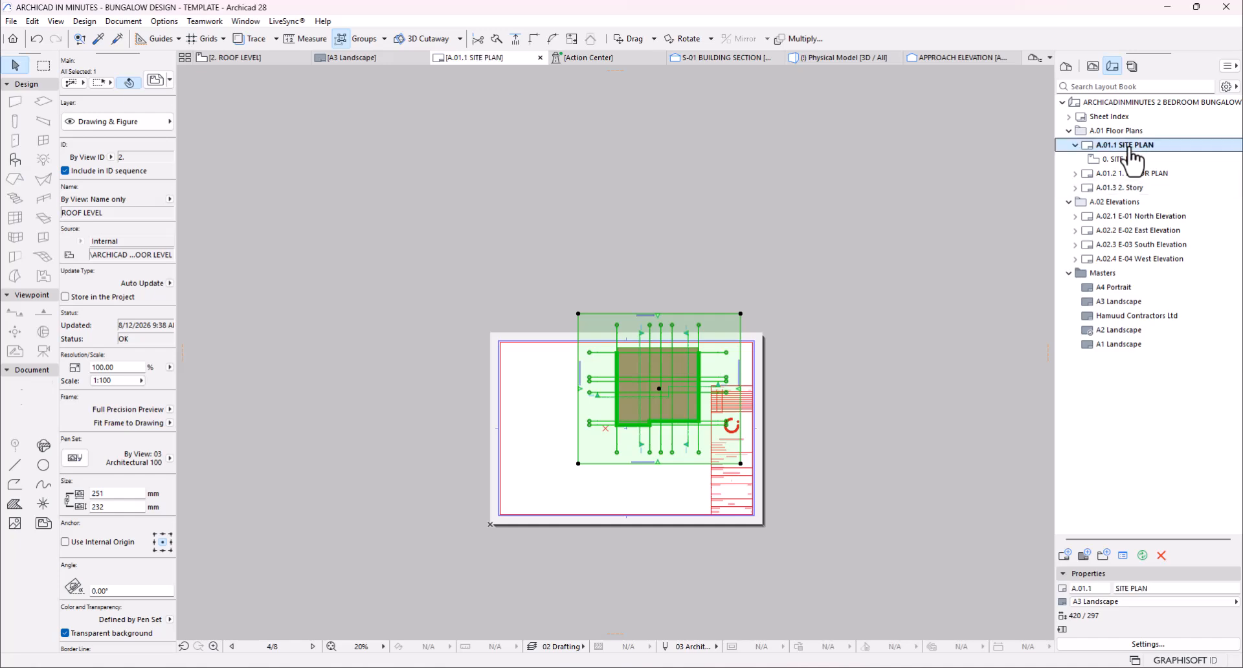
{"action": "left_click", "coordinate": [663, 370]}
{"action": "right_click", "coordinate": [663, 369]}
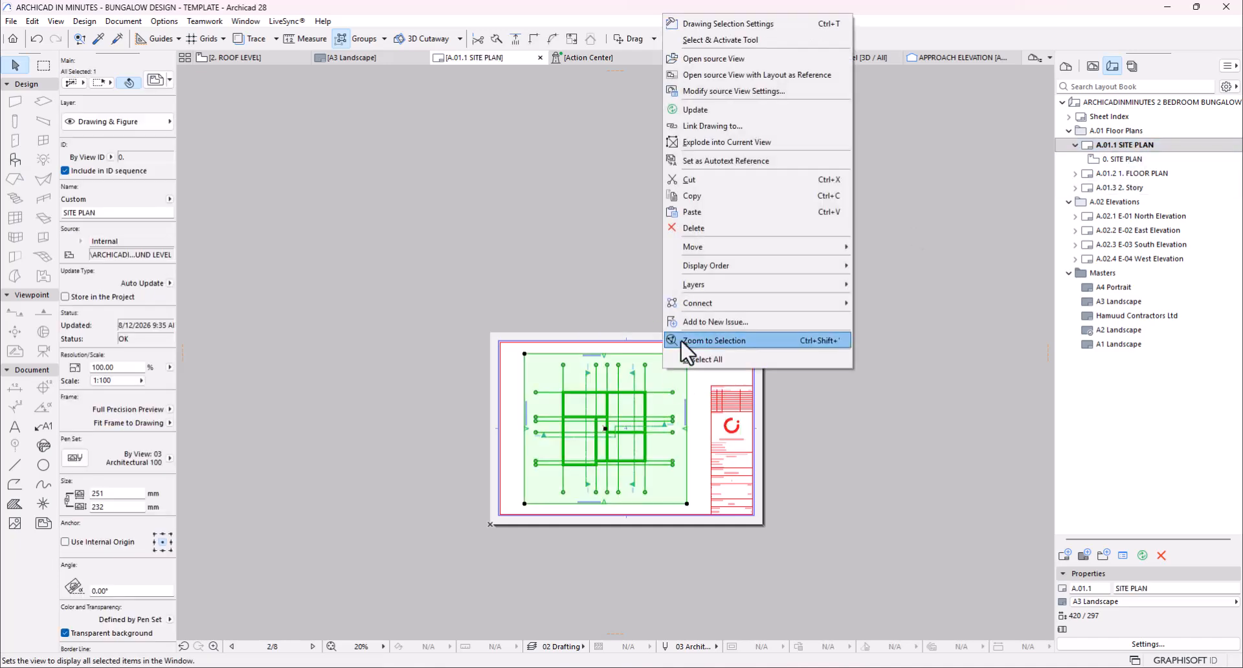
{"action": "left_click", "coordinate": [716, 127]}
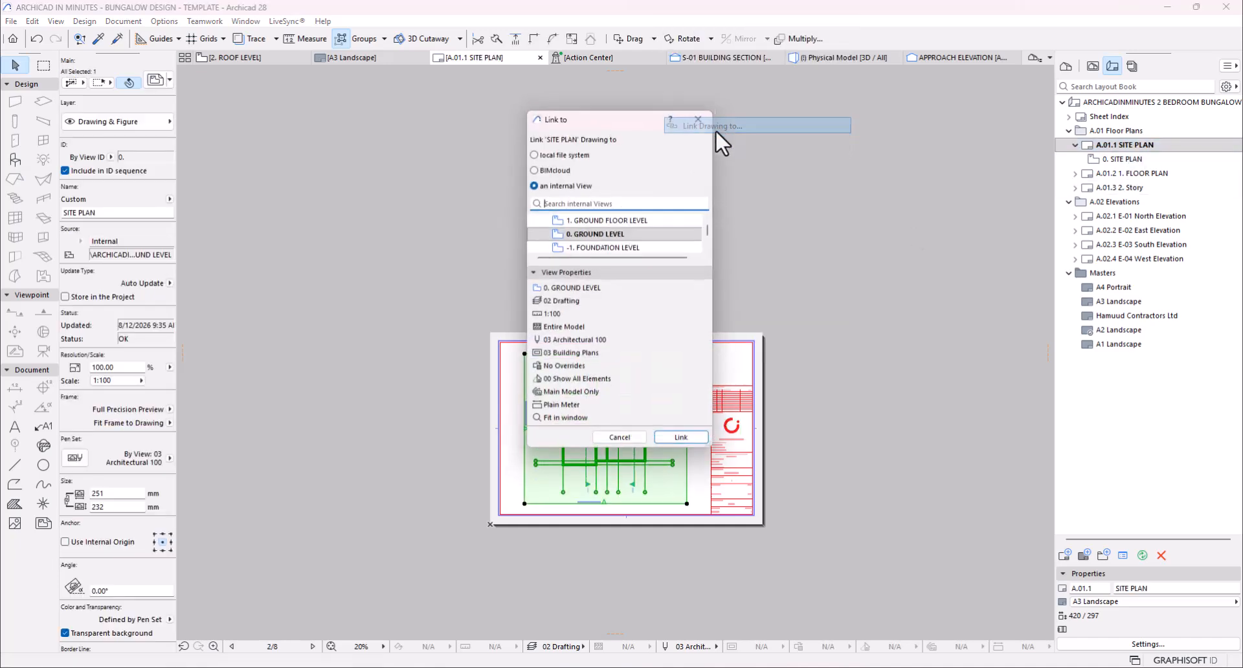
{"action": "left_click", "coordinate": [610, 275]}
{"action": "scroll", "coordinate": [625, 234], "scroll_direction": "up", "scroll_amount": 1}
{"action": "scroll", "coordinate": [619, 261], "scroll_direction": "up", "scroll_amount": 1}
{"action": "left_click", "coordinate": [619, 305]}
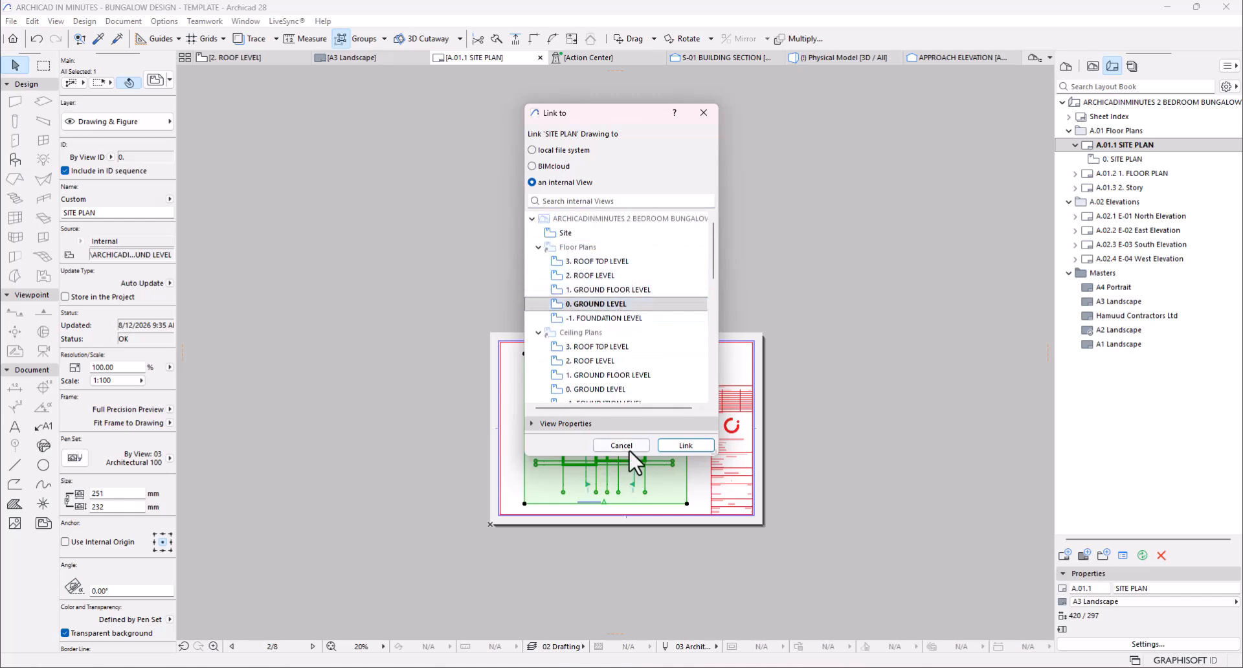
{"action": "left_click", "coordinate": [685, 445]}
- Open the A.01.3 2. Story layout and move its ROOF LEVEL drawing inside the sheet frame, clear of the title block
{"action": "left_click", "coordinate": [1119, 174]}
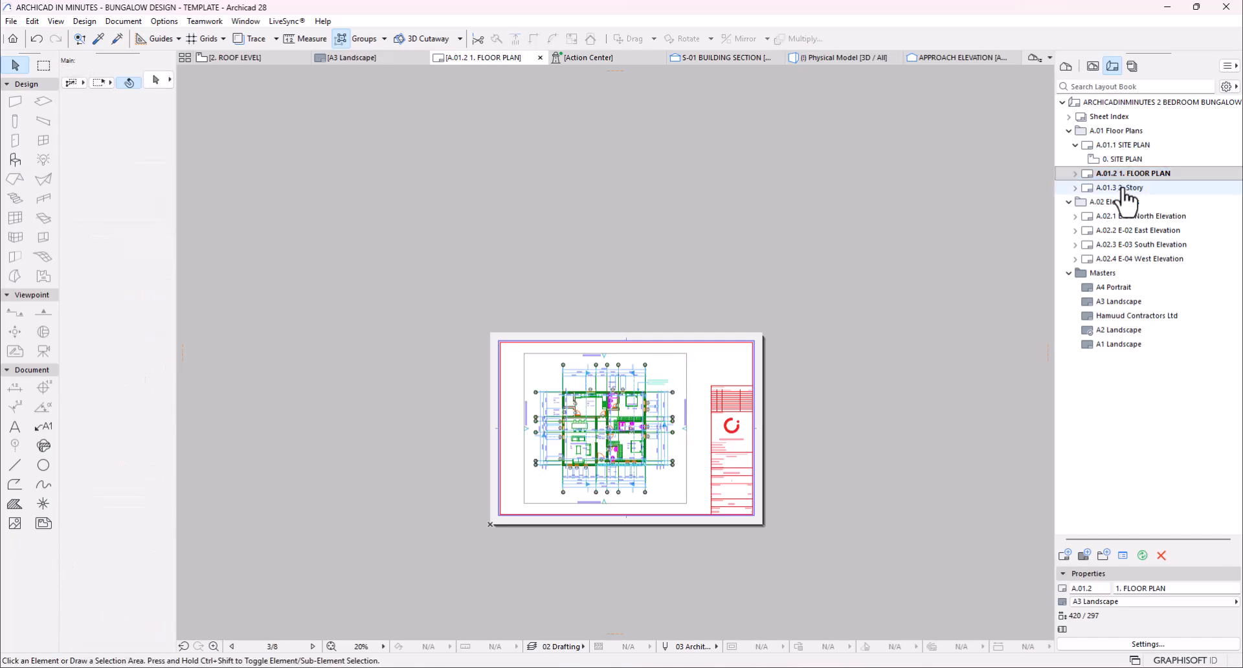
{"action": "left_click", "coordinate": [1127, 188]}
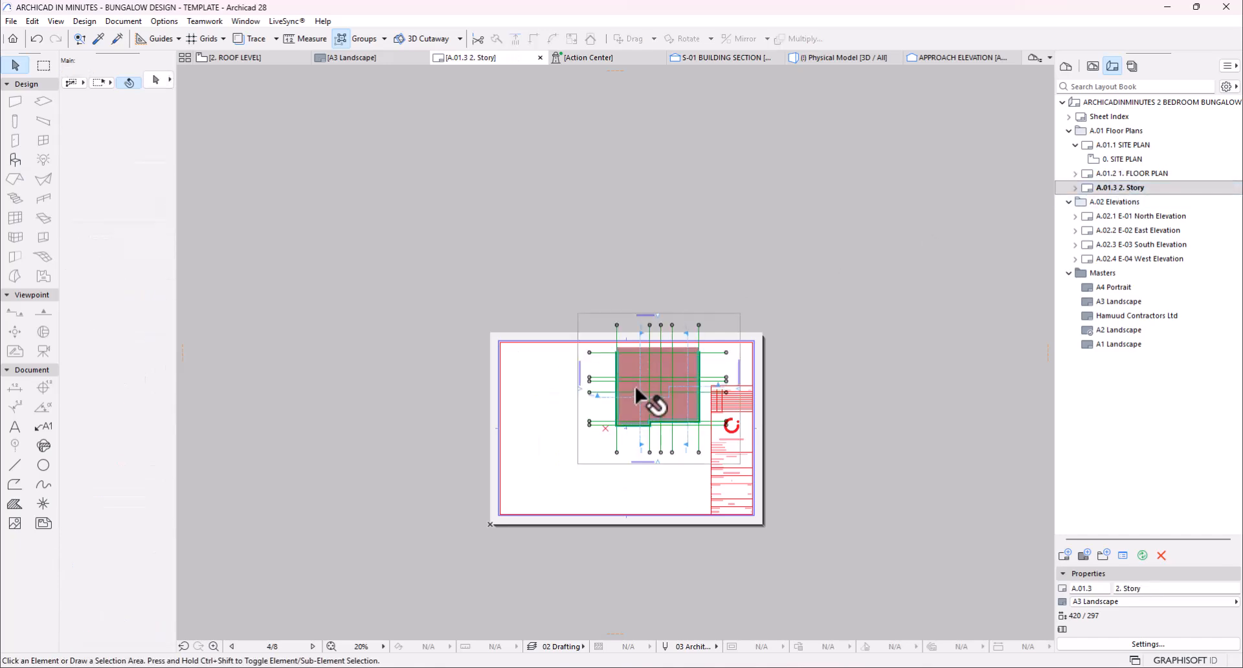
{"action": "left_click", "coordinate": [640, 388]}
{"action": "scroll", "coordinate": [641, 413], "scroll_direction": "up", "scroll_amount": 2}
{"action": "scroll", "coordinate": [576, 521], "scroll_direction": "up", "scroll_amount": 1}
{"action": "left_click", "coordinate": [421, 413]}
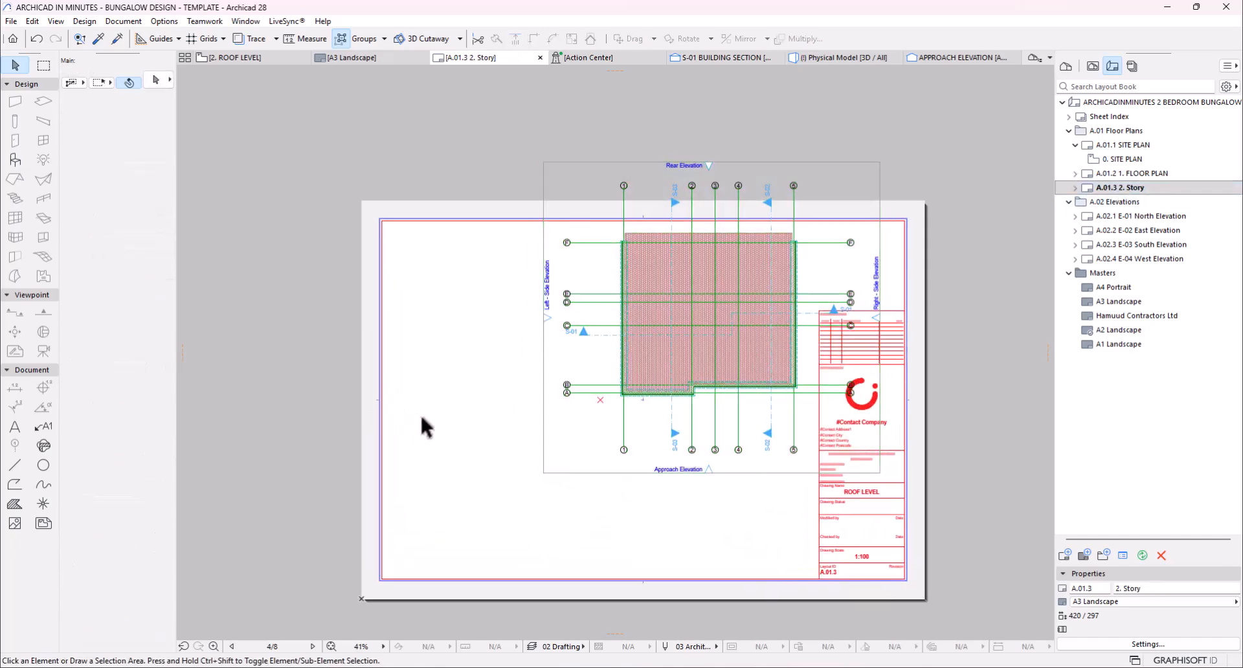
{"action": "left_click", "coordinate": [616, 353]}
{"action": "left_click", "coordinate": [572, 385]}
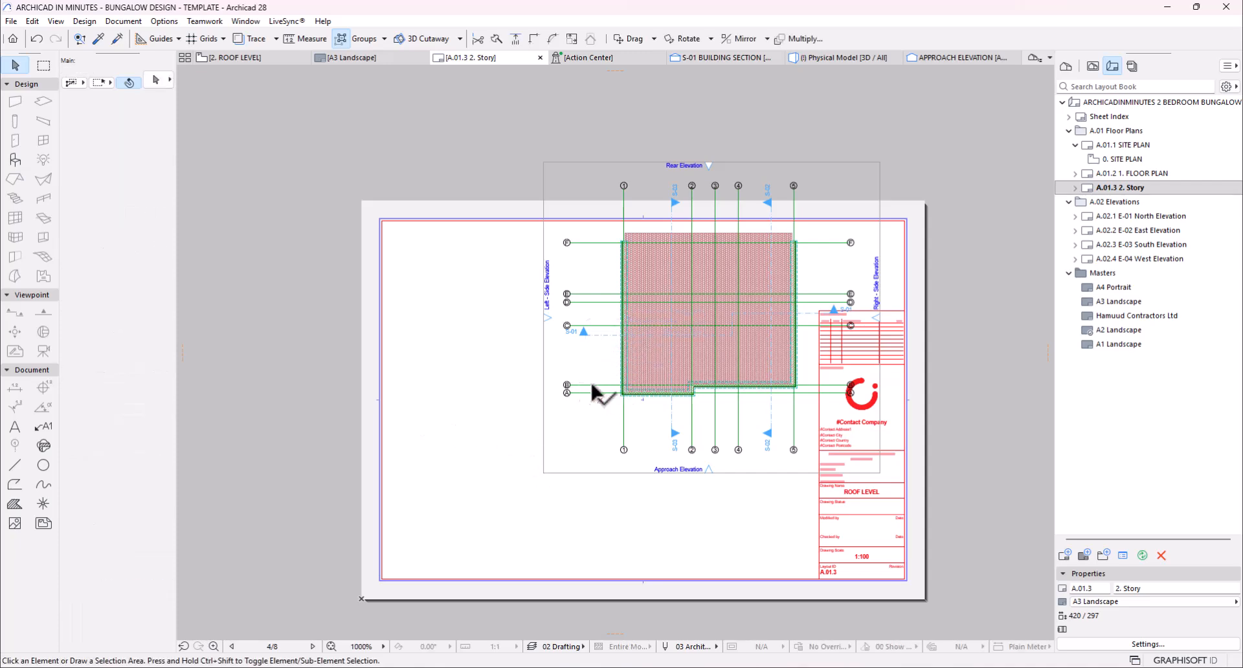
{"action": "scroll", "coordinate": [667, 376], "scroll_direction": "down", "scroll_amount": 3}
{"action": "left_click", "coordinate": [688, 353]}
{"action": "left_click_drag", "start_coordinate": [690, 341], "coordinate": [616, 384]}
{"action": "key", "text": "ctrl+d"}
{"action": "left_click", "coordinate": [718, 420]}
{"action": "left_click", "coordinate": [733, 419]}
{"action": "key", "text": "Escape"}
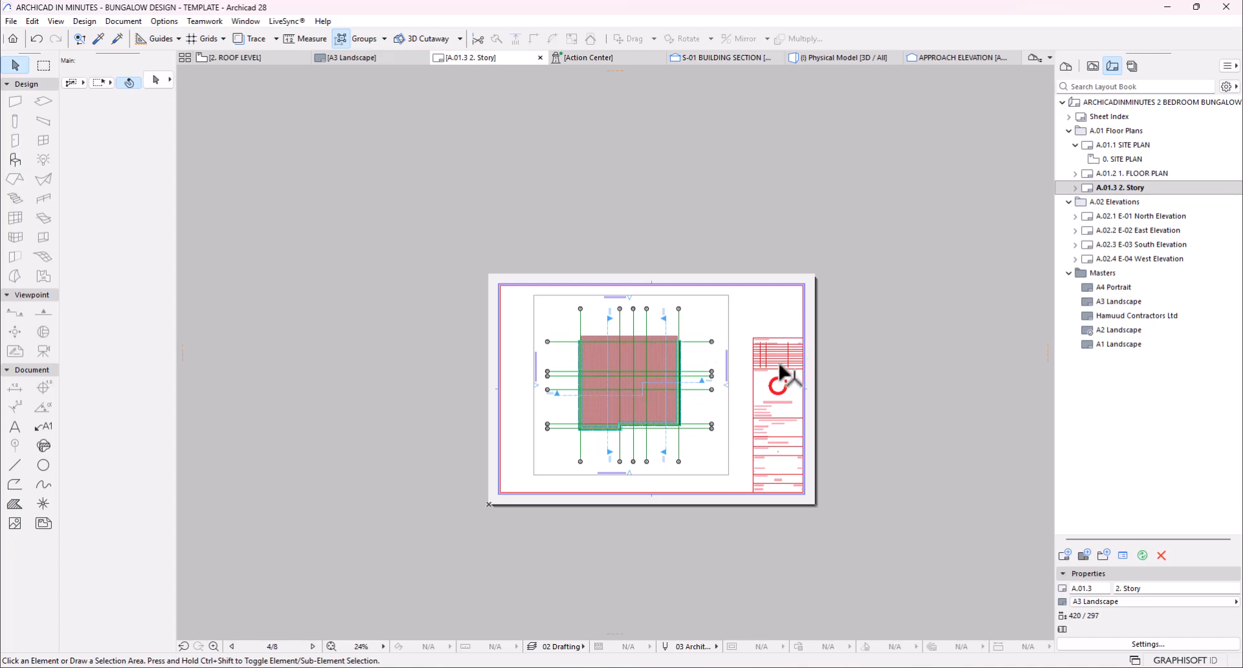
- Open the A3 Landscape master and examine the company and project text fields in its title block
{"action": "scroll", "coordinate": [800, 374], "scroll_direction": "up", "scroll_amount": 5}
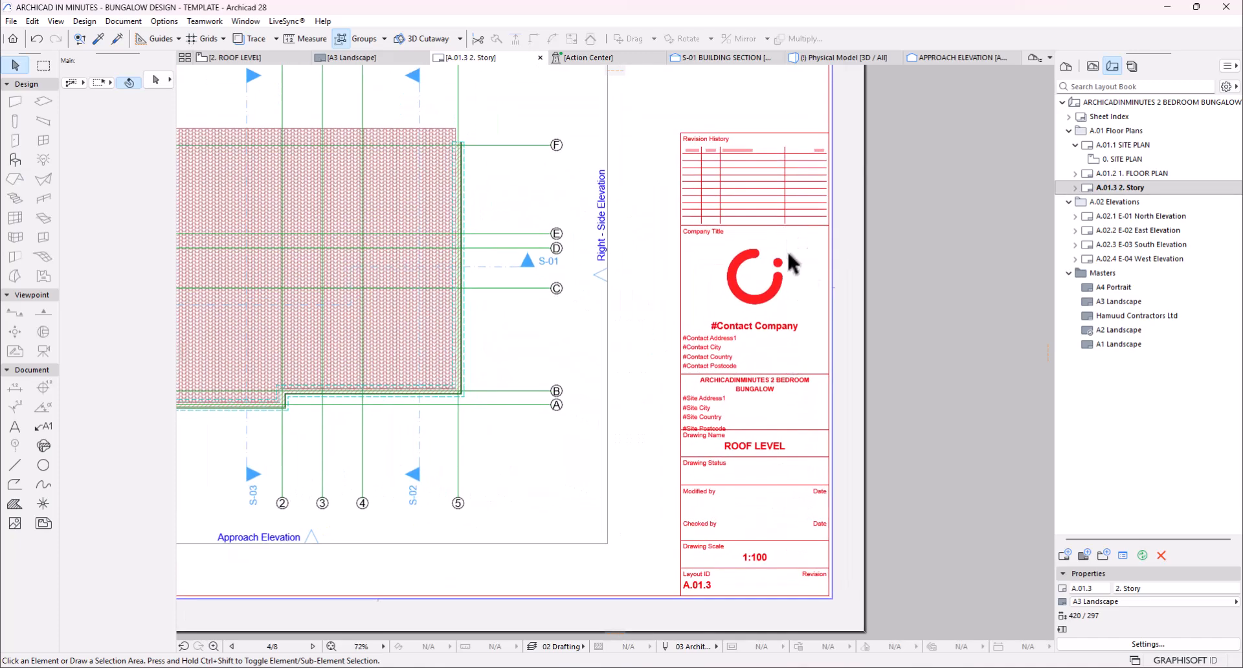
{"action": "double_click", "coordinate": [1117, 302]}
{"action": "scroll", "coordinate": [750, 463], "scroll_direction": "up", "scroll_amount": 2}
{"action": "scroll", "coordinate": [779, 306], "scroll_direction": "down", "scroll_amount": 3}
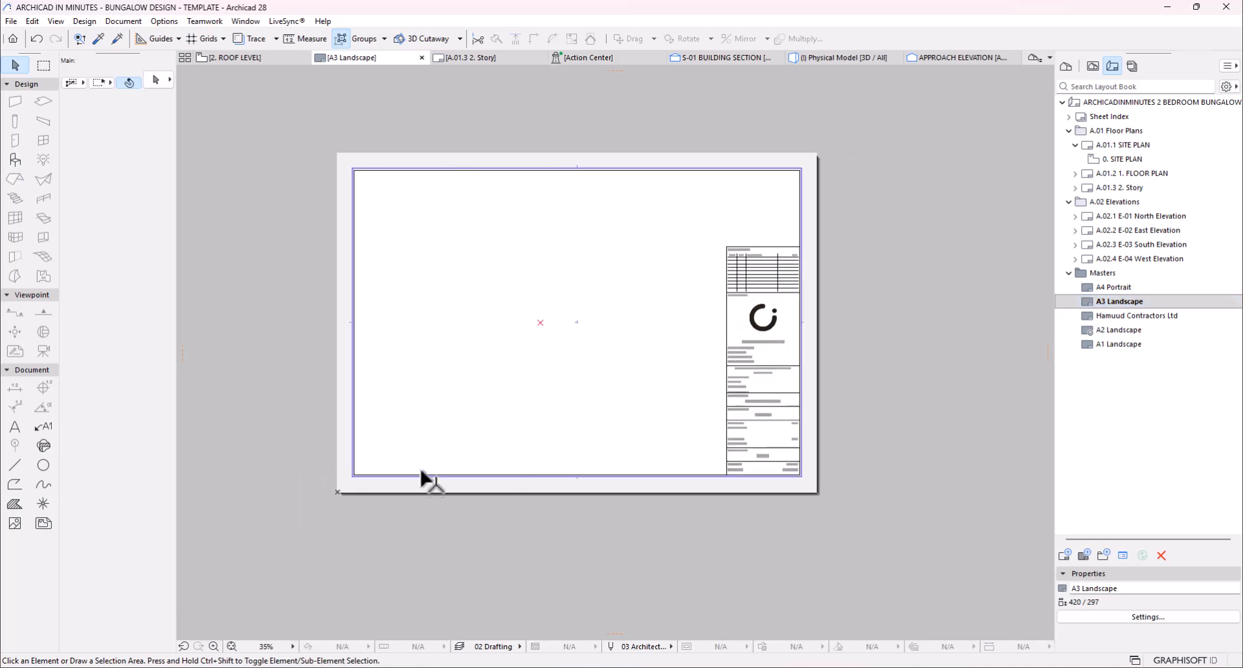
{"action": "scroll", "coordinate": [744, 376], "scroll_direction": "up", "scroll_amount": 7}
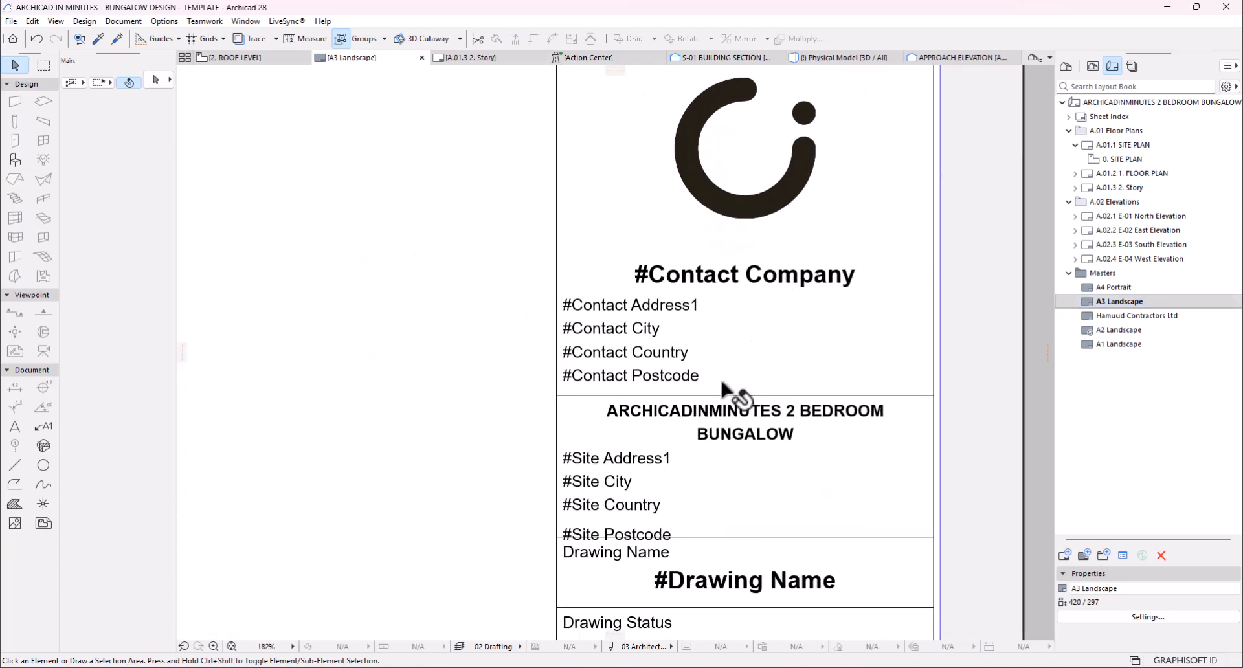
{"action": "scroll", "coordinate": [669, 277], "scroll_direction": "down", "scroll_amount": 2}
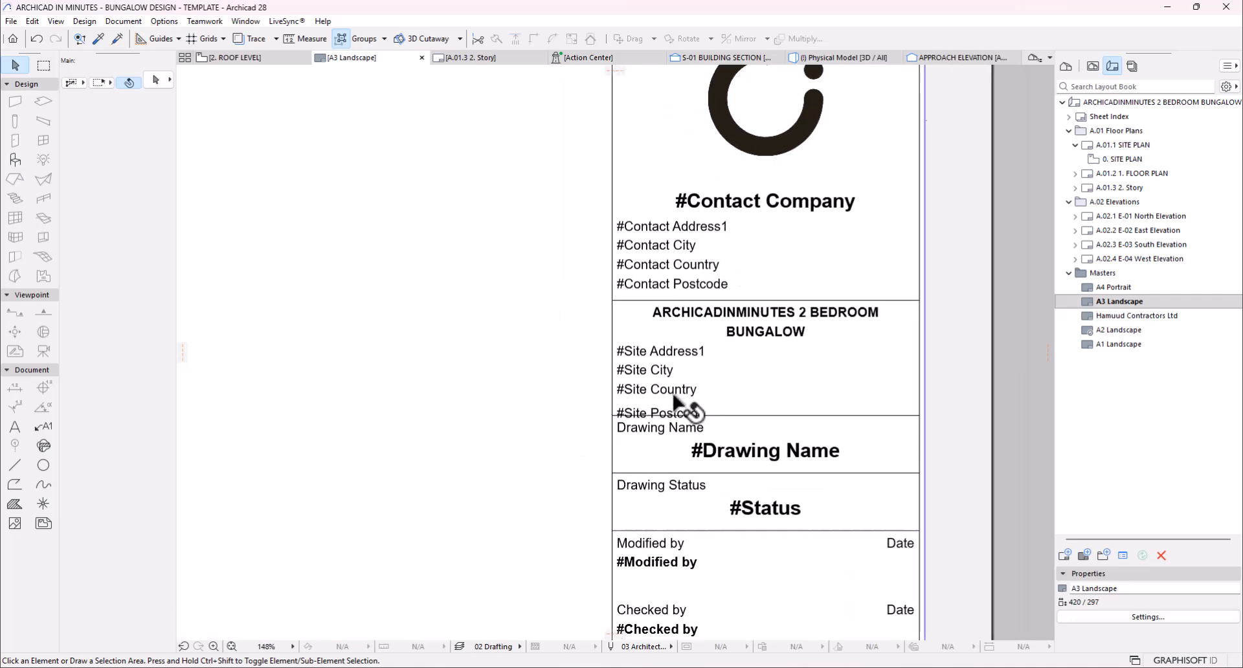
{"action": "left_click", "coordinate": [683, 314]}
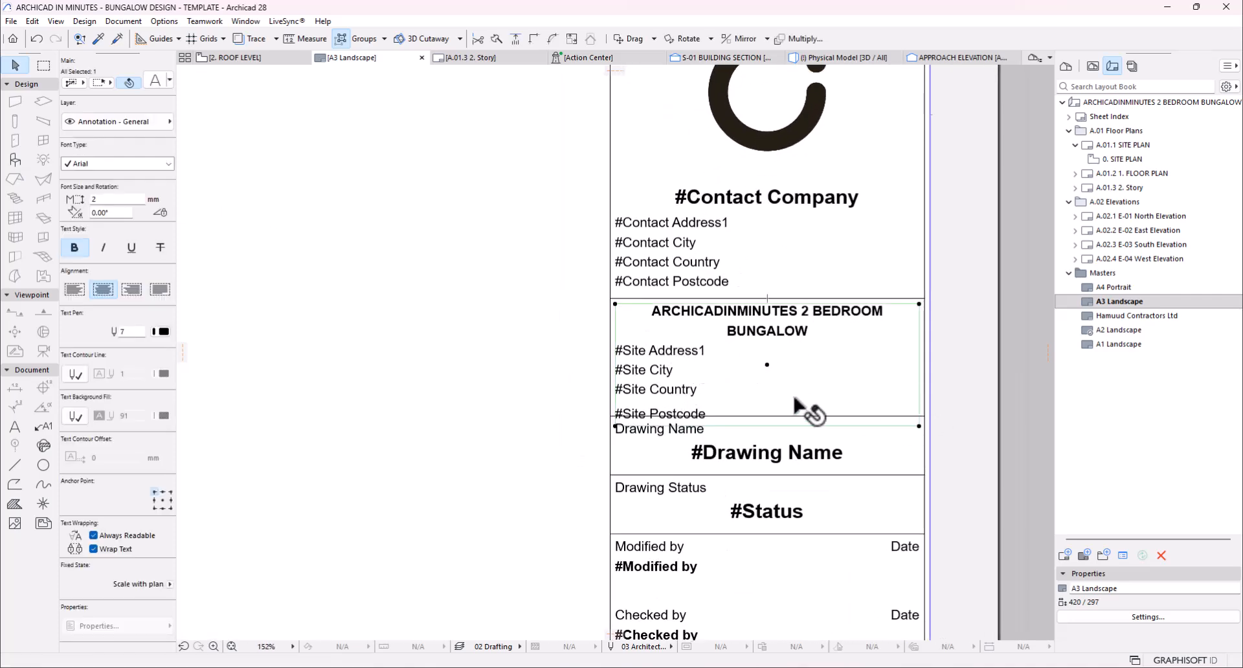
{"action": "scroll", "coordinate": [786, 369], "scroll_direction": "down", "scroll_amount": 5}
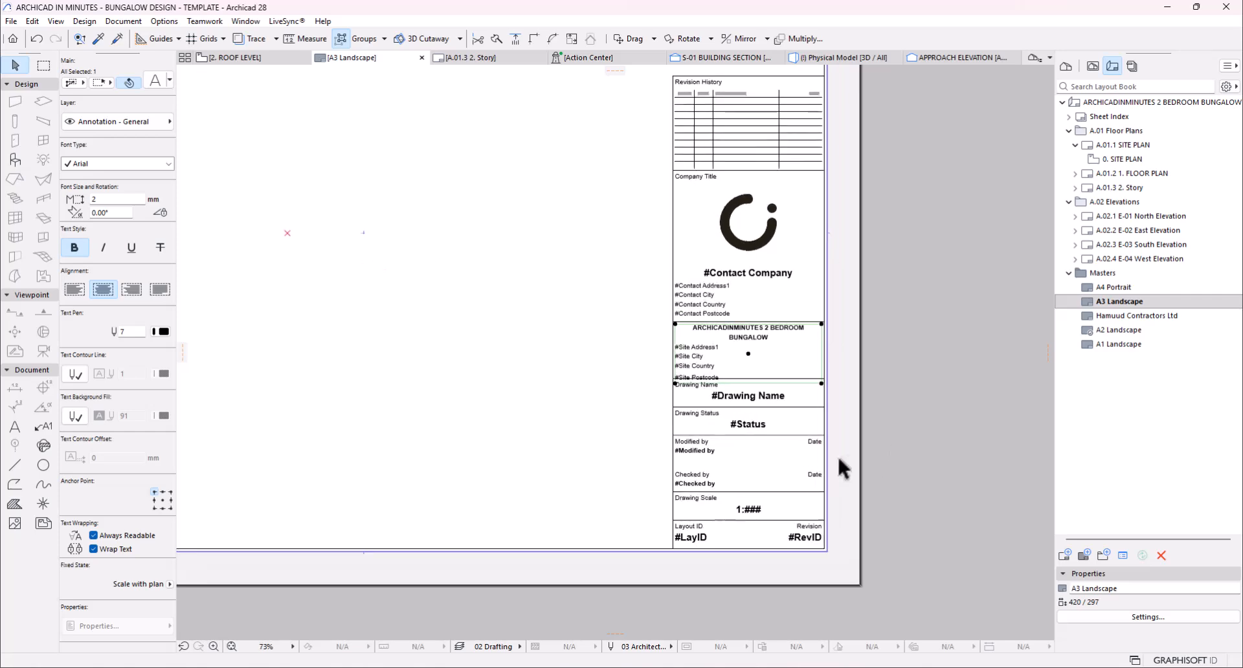
{"action": "left_click", "coordinate": [291, 274]}
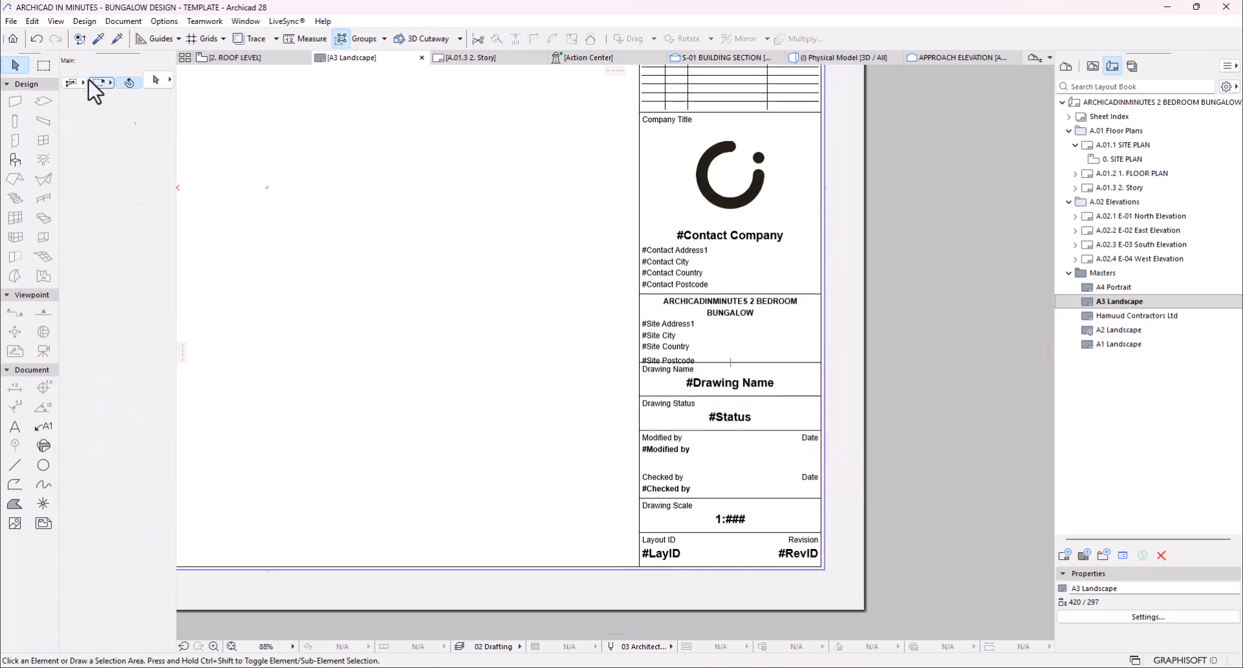
- Review the project, site, building, contact and client fields in Project Info and close it without changes
{"action": "left_click", "coordinate": [11, 21]}
{"action": "mouse_move", "coordinate": [56, 269]}
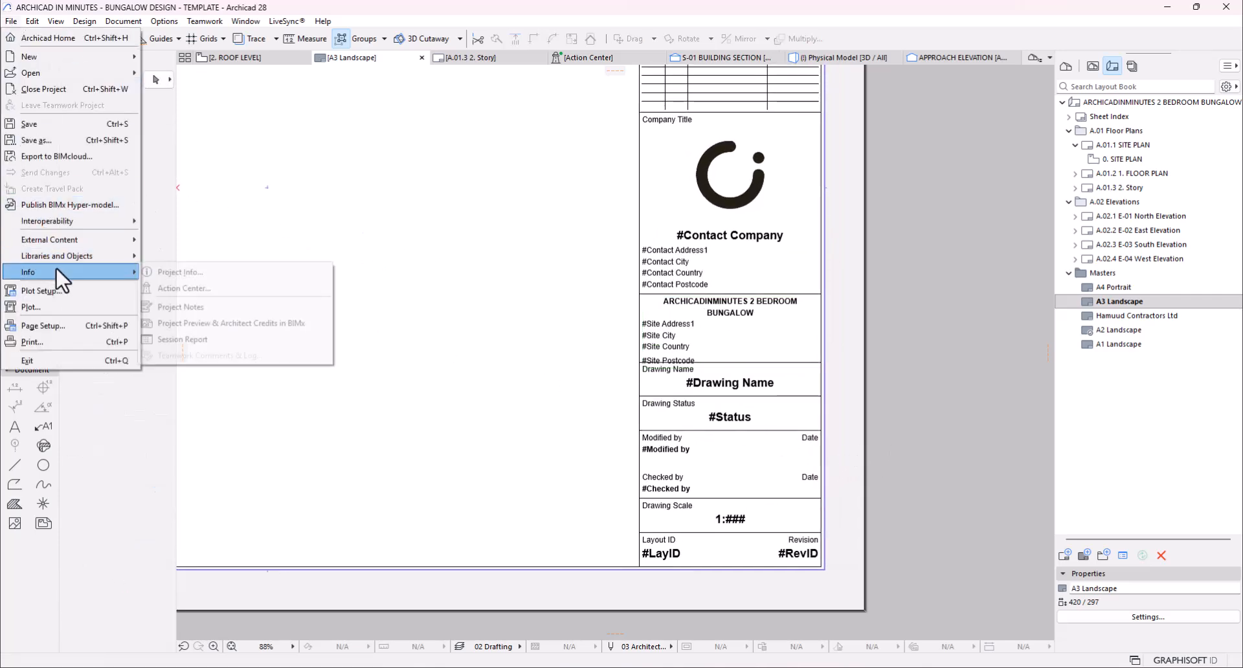
{"action": "left_click", "coordinate": [222, 275]}
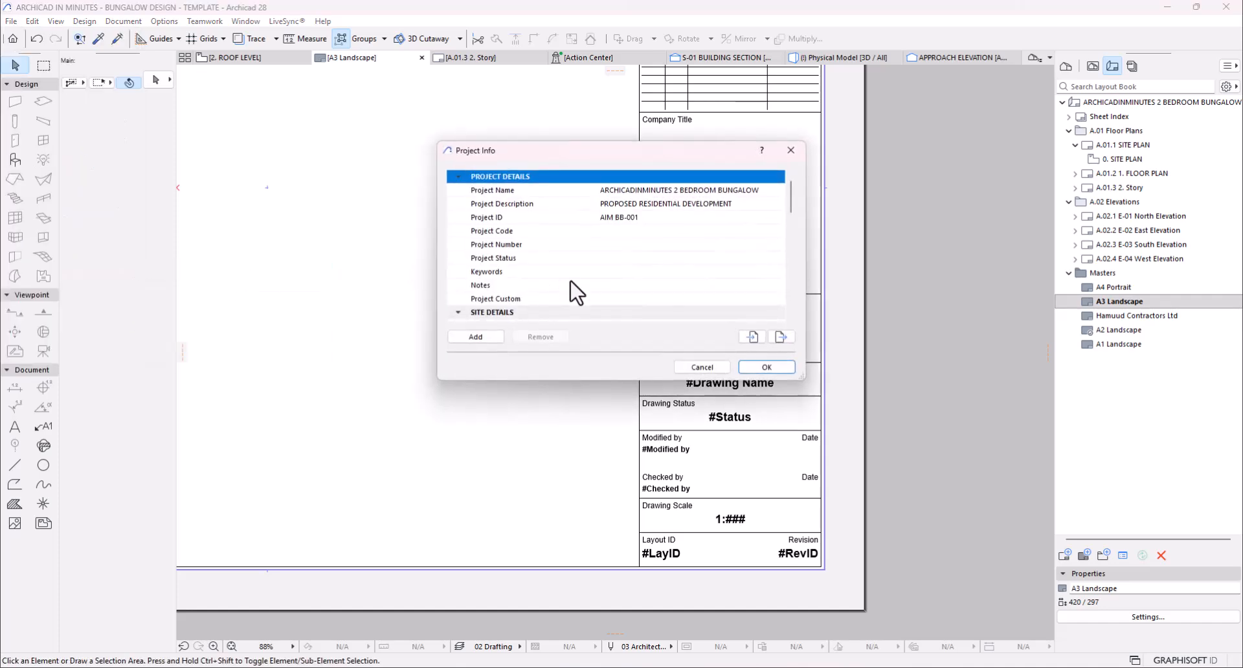
{"action": "left_click_drag", "start_coordinate": [643, 158], "coordinate": [444, 134]}
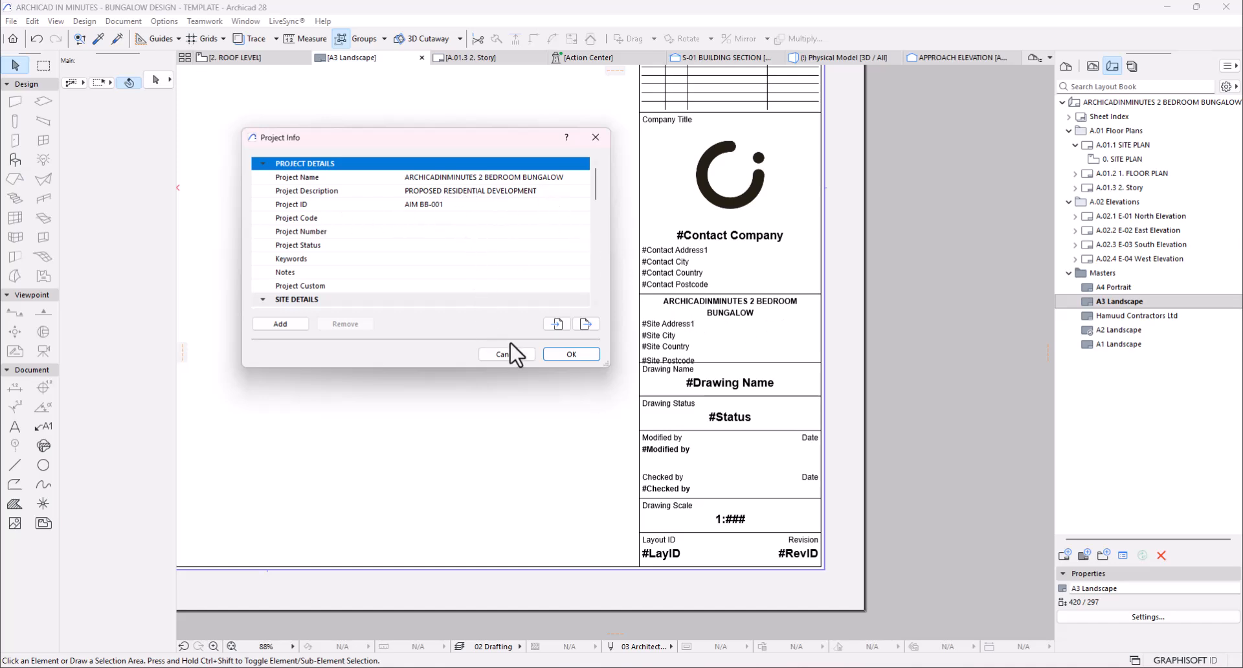
{"action": "scroll", "coordinate": [400, 256], "scroll_direction": "down", "scroll_amount": 8}
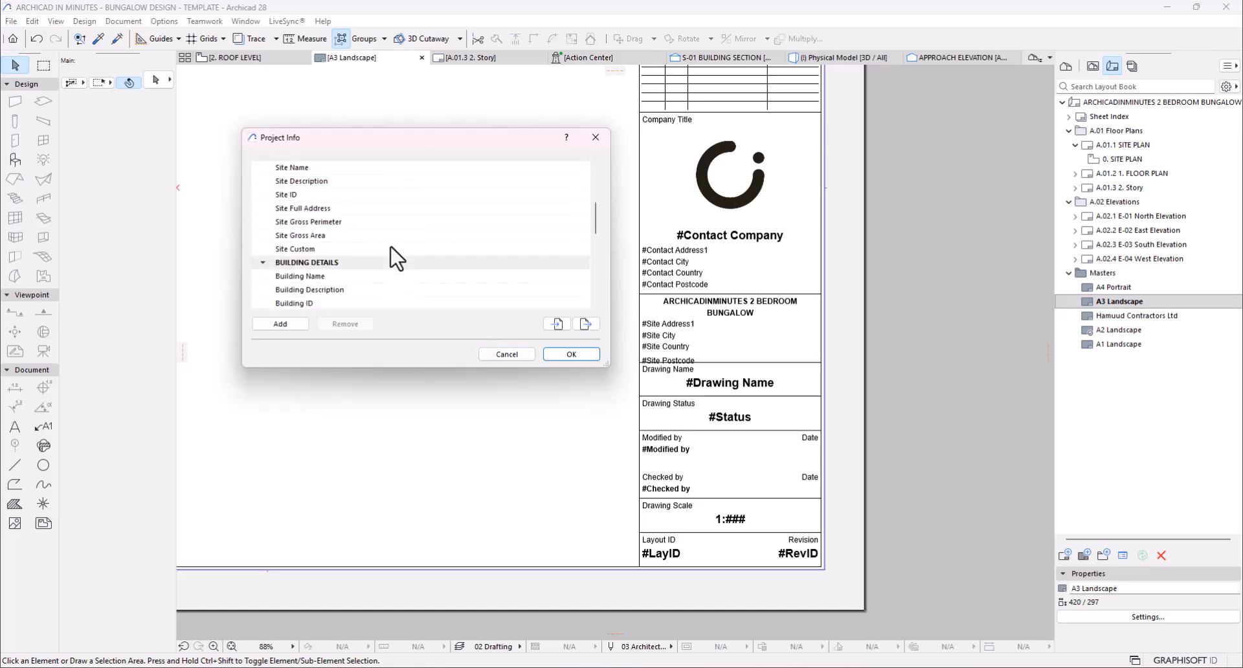
{"action": "scroll", "coordinate": [387, 261], "scroll_direction": "down", "scroll_amount": 6}
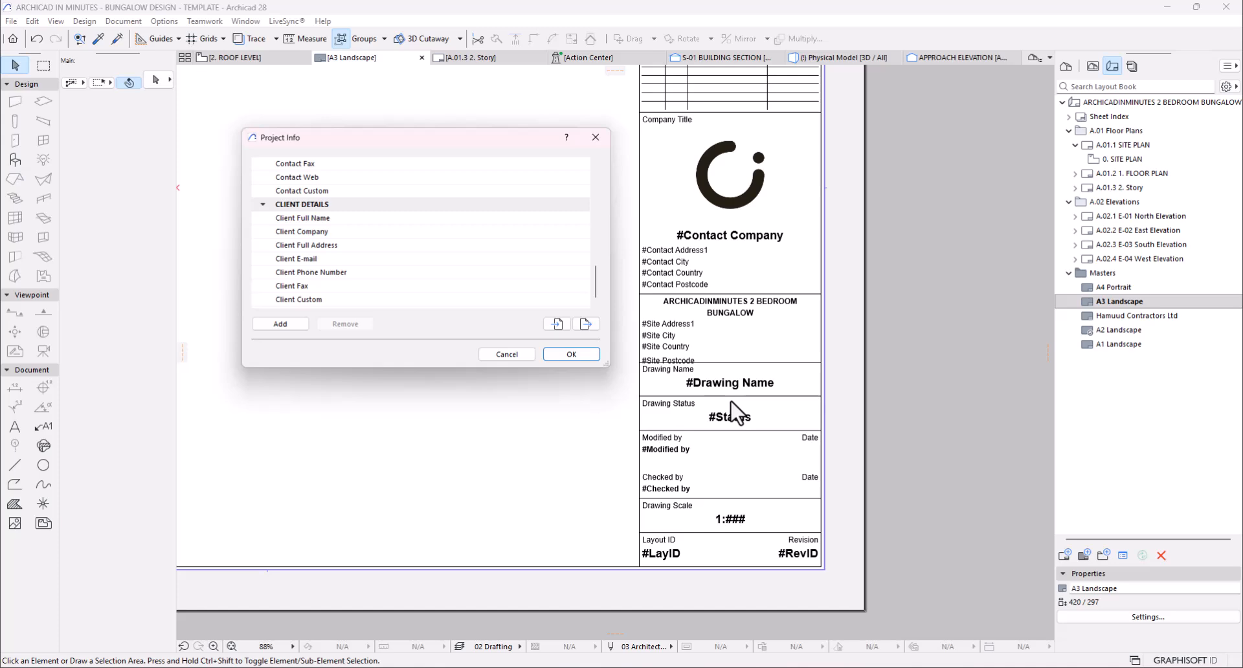
{"action": "left_click", "coordinate": [505, 355]}
- Examine the modified-by, checked-by, drawing scale, layout ID and revision fields in the A3 Landscape master's title block
{"action": "scroll", "coordinate": [696, 422], "scroll_direction": "up", "scroll_amount": 4}
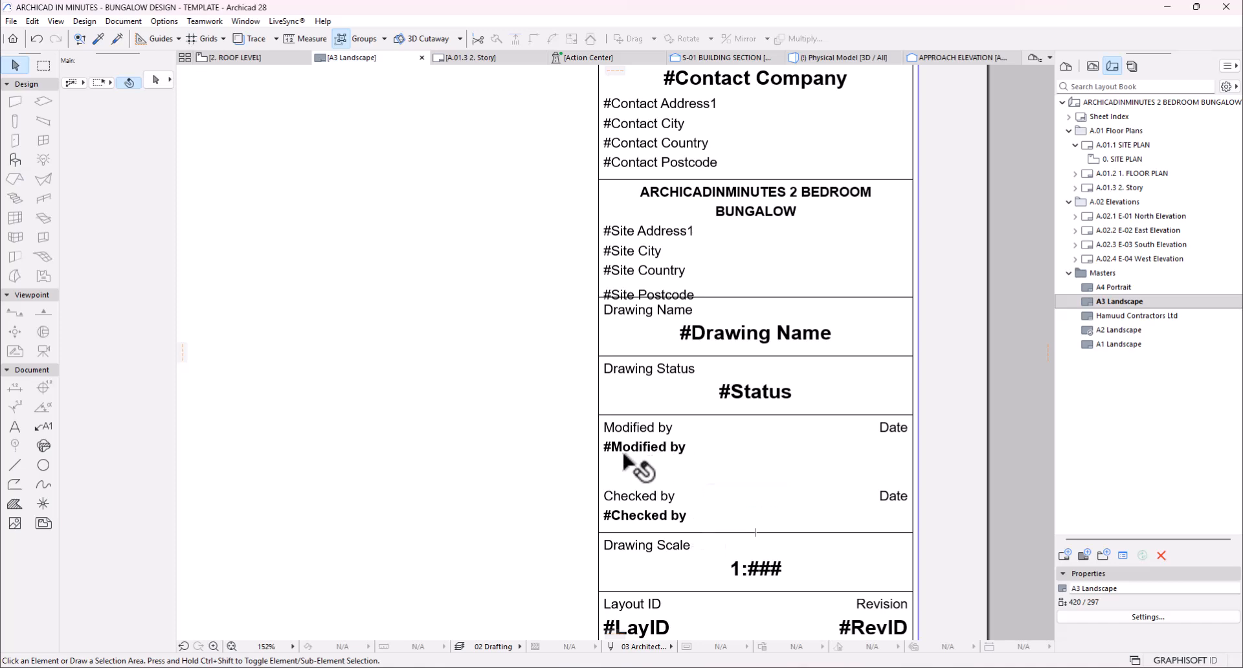
{"action": "scroll", "coordinate": [733, 422], "scroll_direction": "down", "scroll_amount": 4}
{"action": "scroll", "coordinate": [707, 512], "scroll_direction": "up", "scroll_amount": 5}
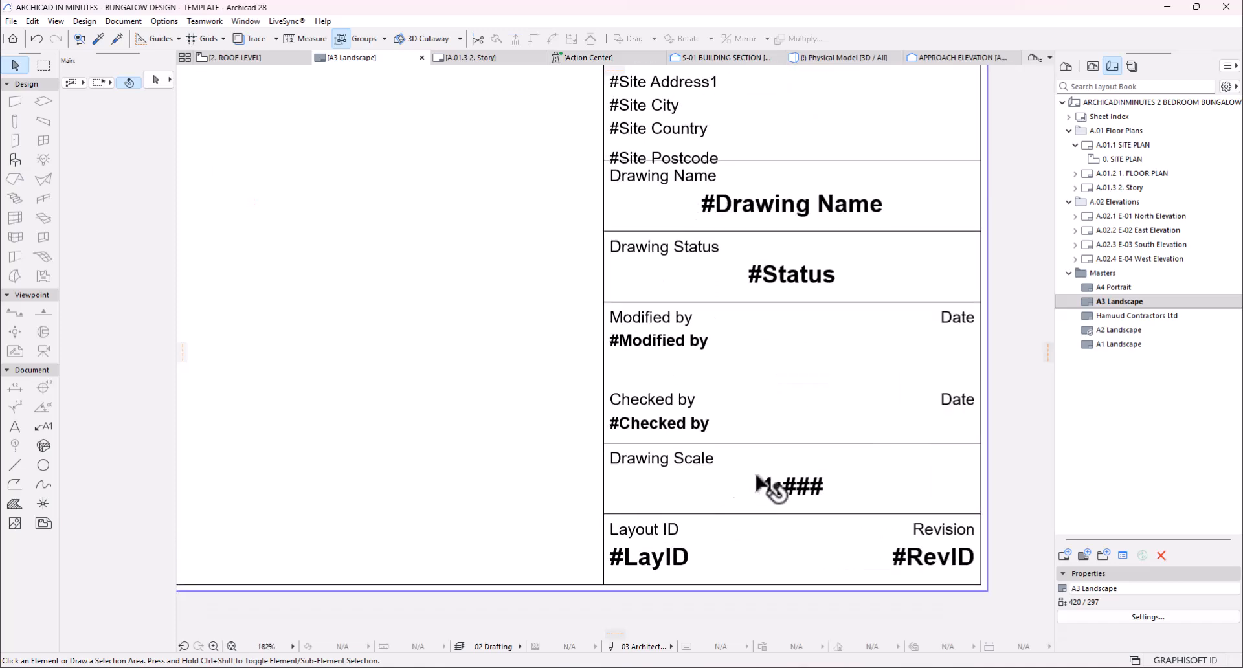
{"action": "left_click", "coordinate": [804, 492]}
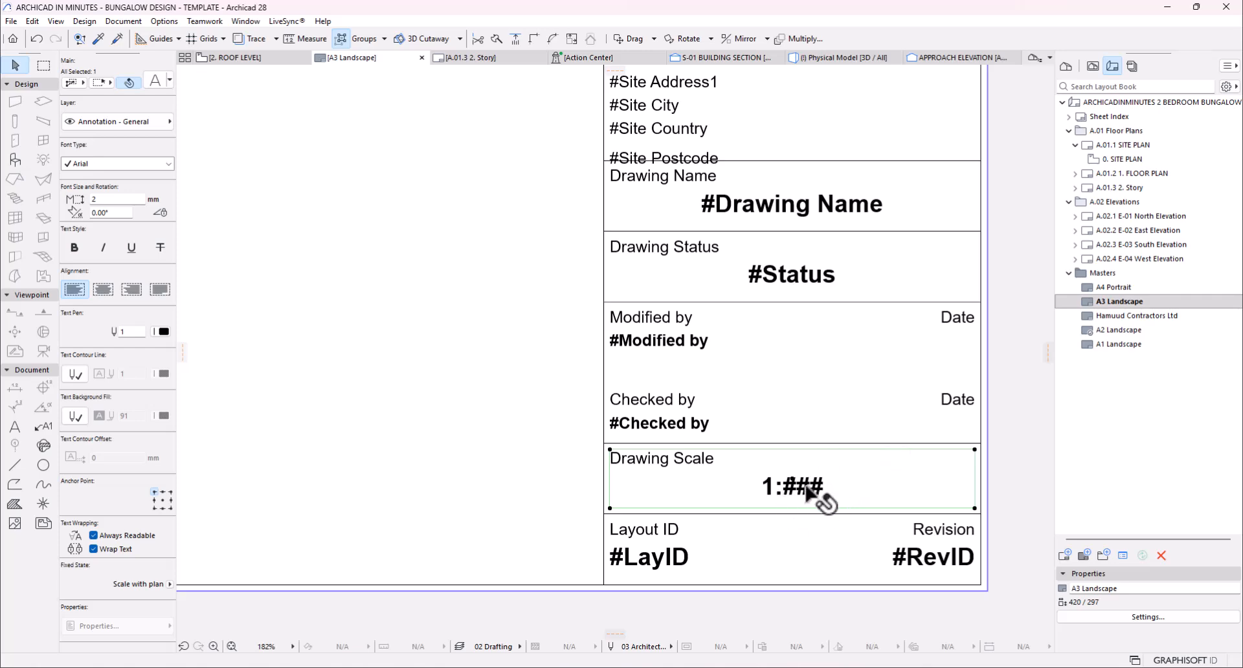
{"action": "scroll", "coordinate": [666, 453], "scroll_direction": "down", "scroll_amount": 5}
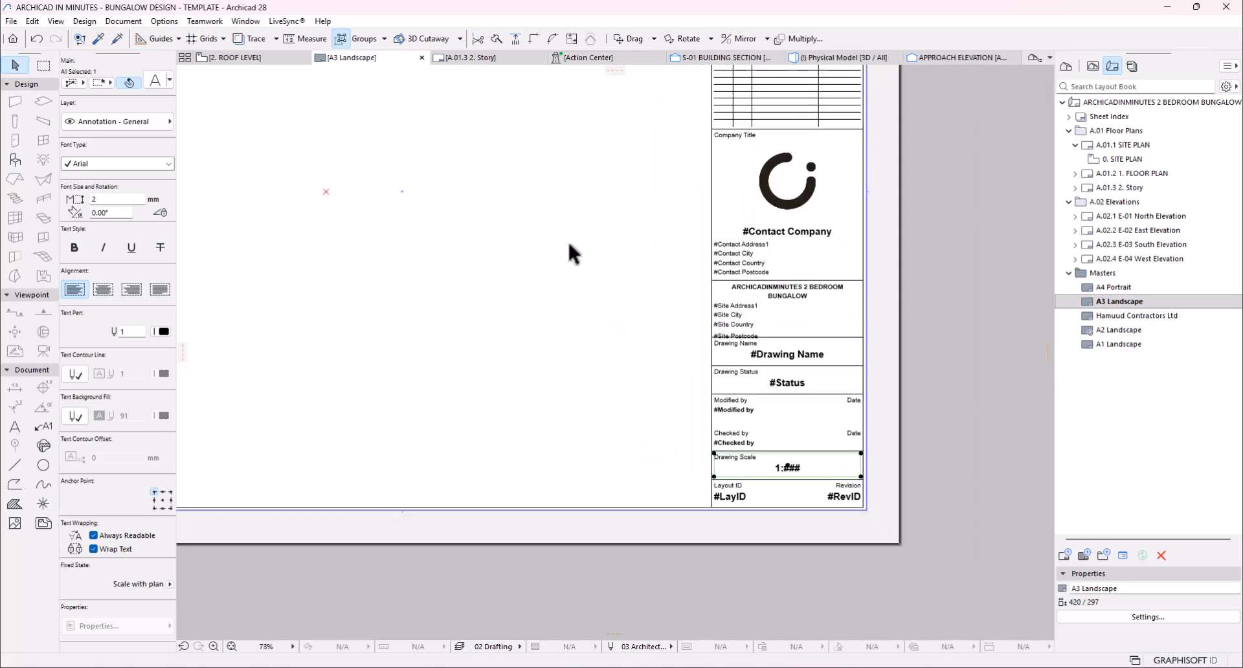
- Open the A.01.1 SITE PLAN layout and check the drawing name, scale and layout ID in its title block
{"action": "double_click", "coordinate": [1136, 147]}
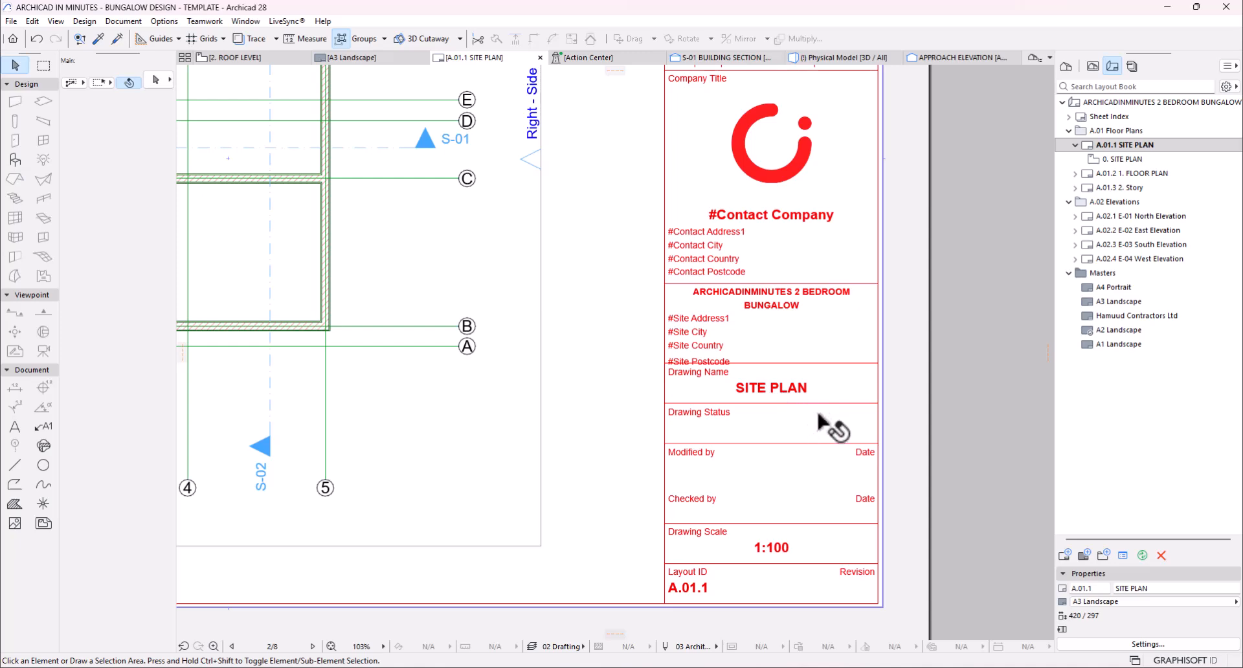
{"action": "scroll", "coordinate": [819, 422], "scroll_direction": "down", "scroll_amount": 4}
{"action": "scroll", "coordinate": [777, 495], "scroll_direction": "up", "scroll_amount": 4}
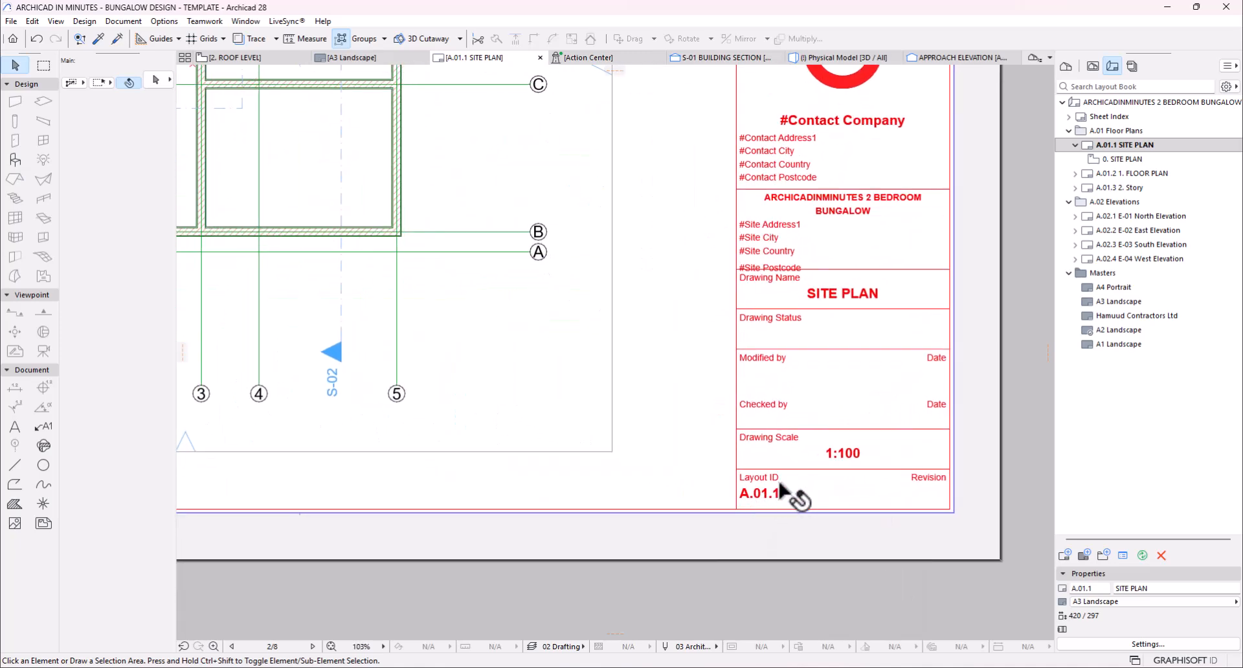
{"action": "scroll", "coordinate": [853, 476], "scroll_direction": "down", "scroll_amount": 5}
- Assign the Linear Drawing Title type to the SITE PLAN drawing on the A.01.1 layout
{"action": "left_click", "coordinate": [458, 425]}
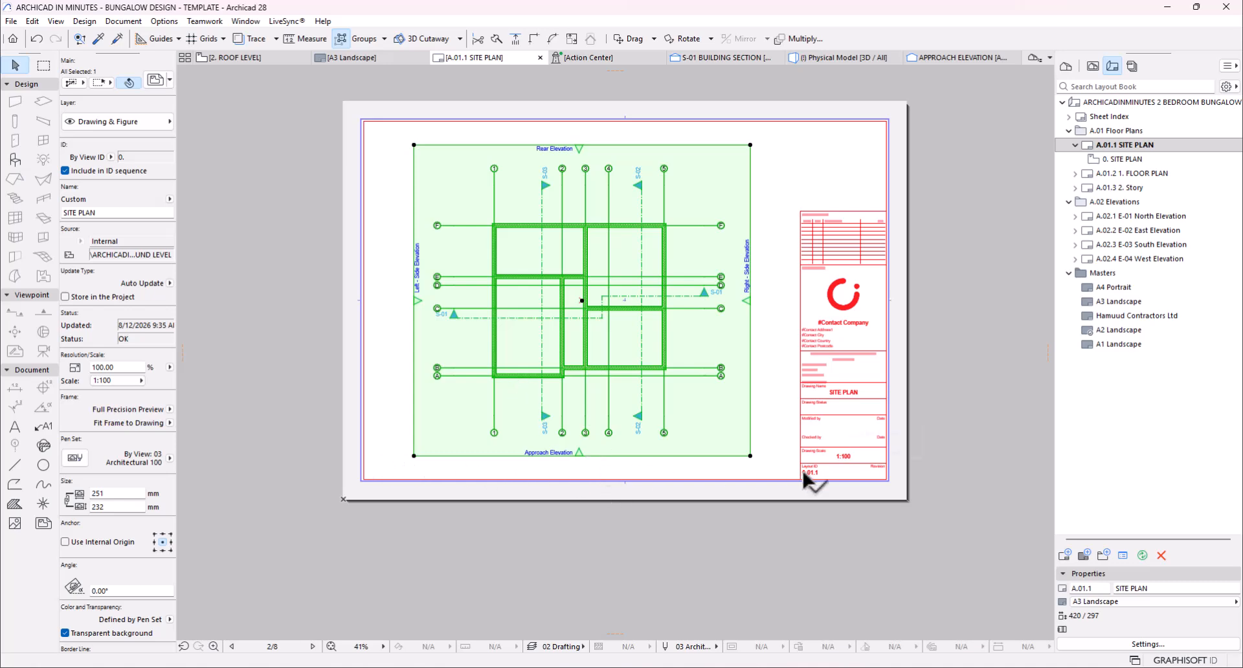
{"action": "scroll", "coordinate": [116, 486], "scroll_direction": "down", "scroll_amount": 3}
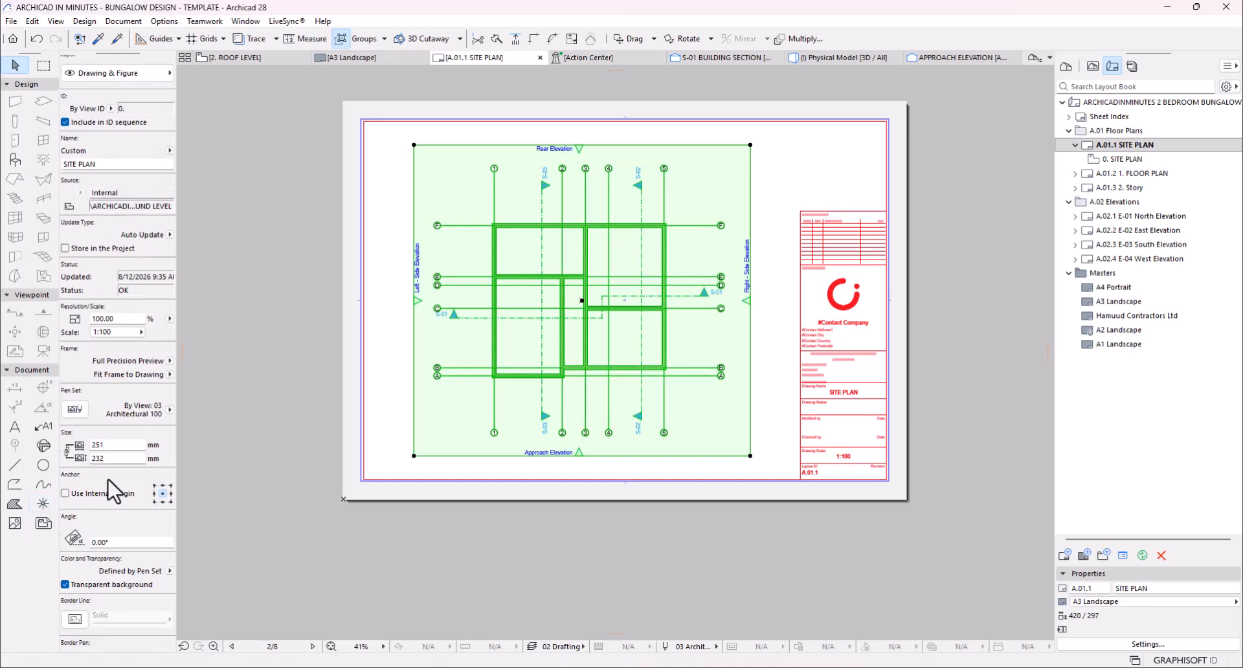
{"action": "scroll", "coordinate": [125, 495], "scroll_direction": "down", "scroll_amount": 6}
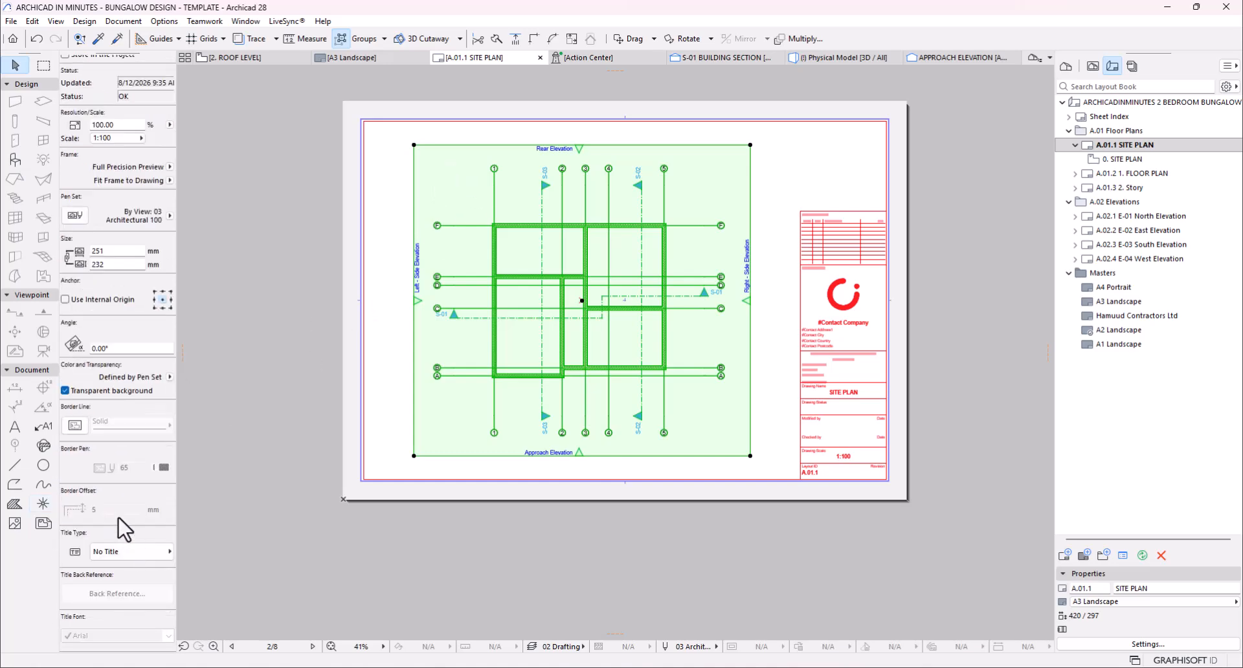
{"action": "left_click", "coordinate": [126, 504]}
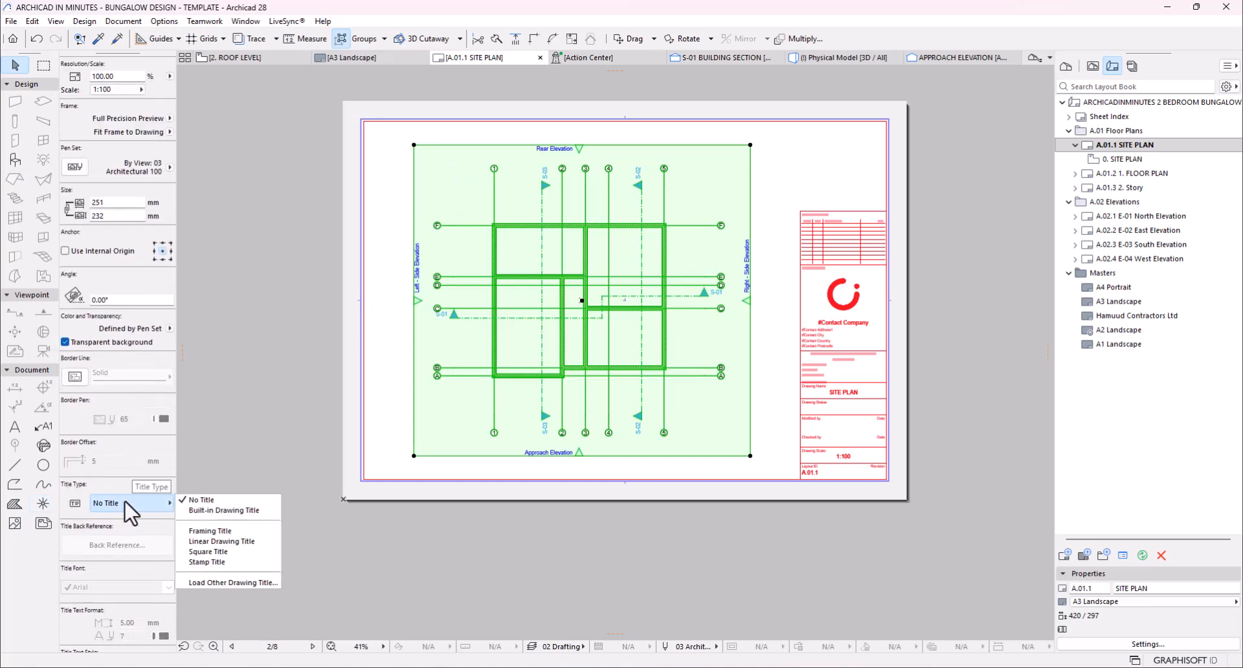
{"action": "left_click", "coordinate": [244, 542]}
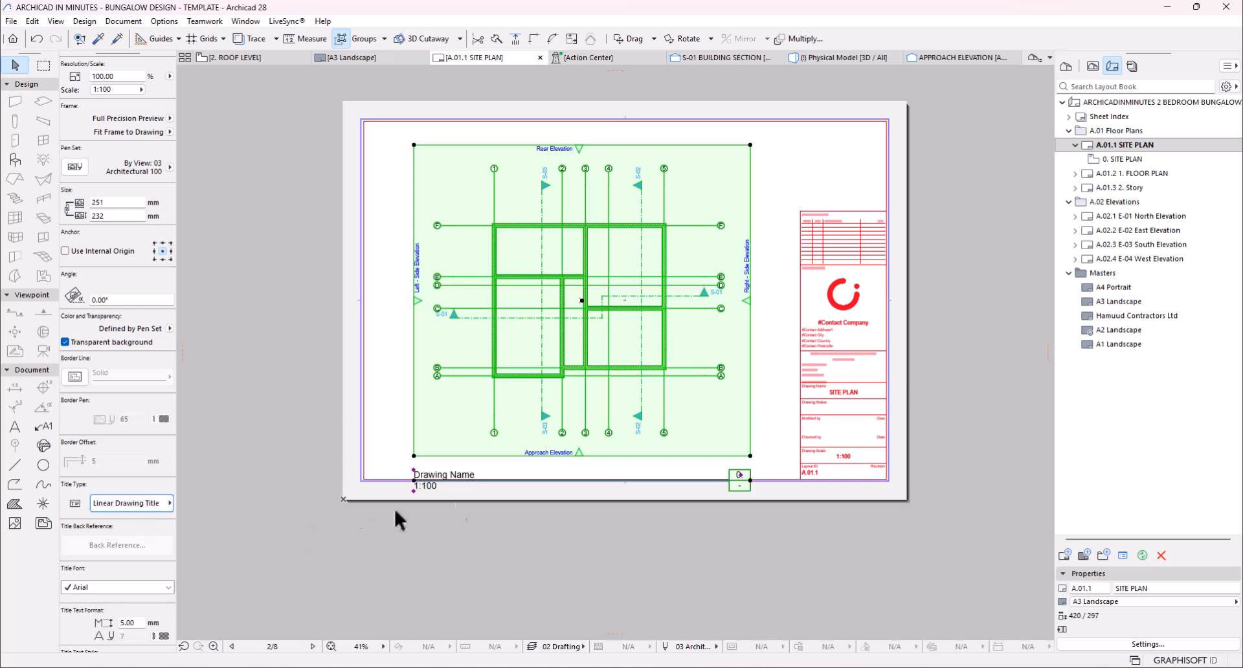
- Turn off Flip Title for the SITE PLAN drawing title and set its text height to 3 mm
{"action": "scroll", "coordinate": [421, 499], "scroll_direction": "up", "scroll_amount": 1}
{"action": "scroll", "coordinate": [120, 602], "scroll_direction": "down", "scroll_amount": 4}
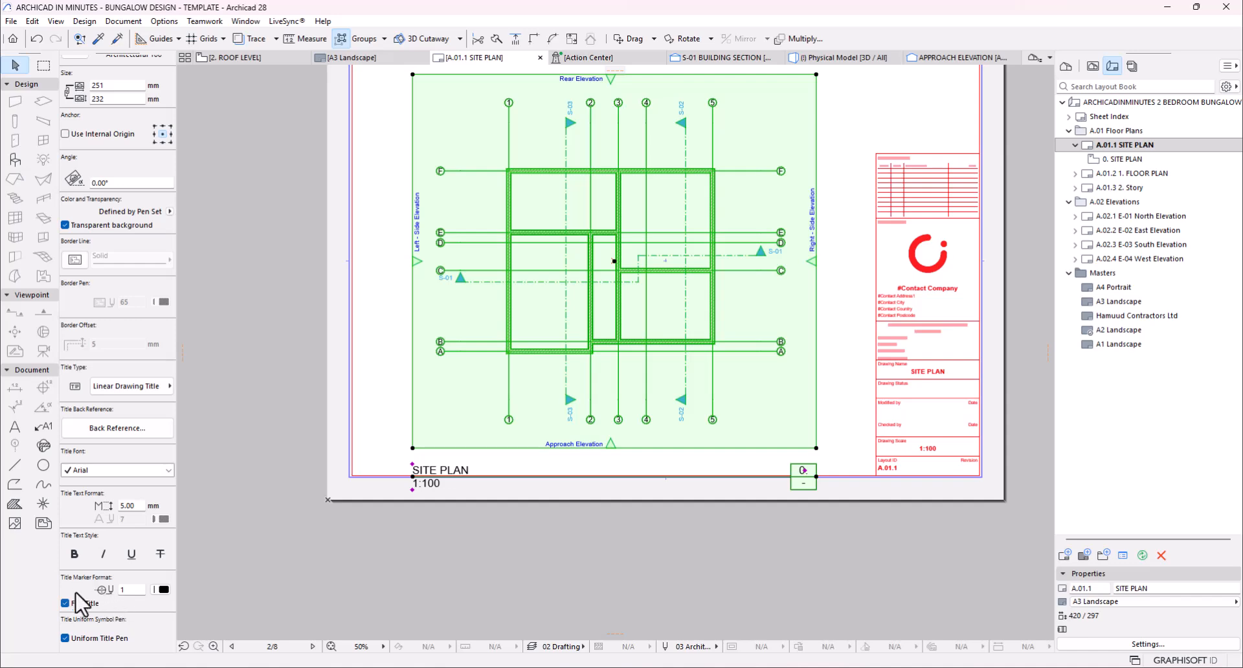
{"action": "left_click", "coordinate": [86, 604]}
{"action": "scroll", "coordinate": [813, 474], "scroll_direction": "up", "scroll_amount": 3}
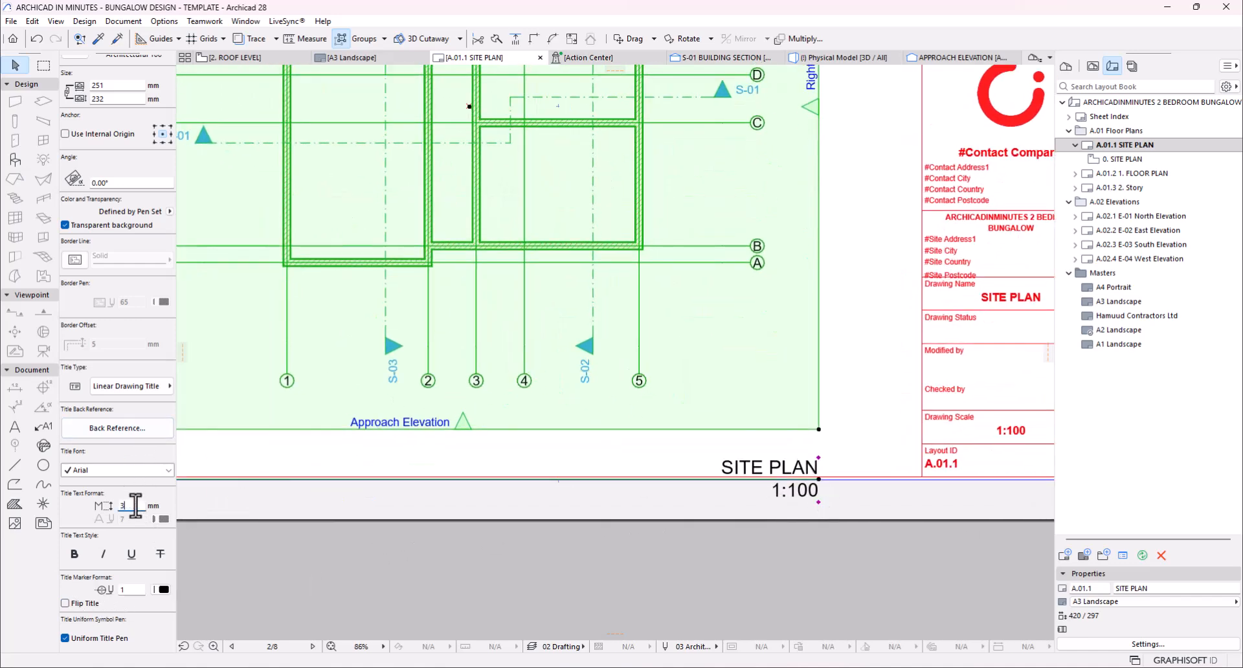
{"action": "left_click", "coordinate": [136, 505]}
{"action": "type", "text": "3"}
{"action": "key", "text": "Return"}
- Move the SITE PLAN drawing title up slightly so it sits inside the sheet frame
{"action": "scroll", "coordinate": [768, 487], "scroll_direction": "up", "scroll_amount": 2}
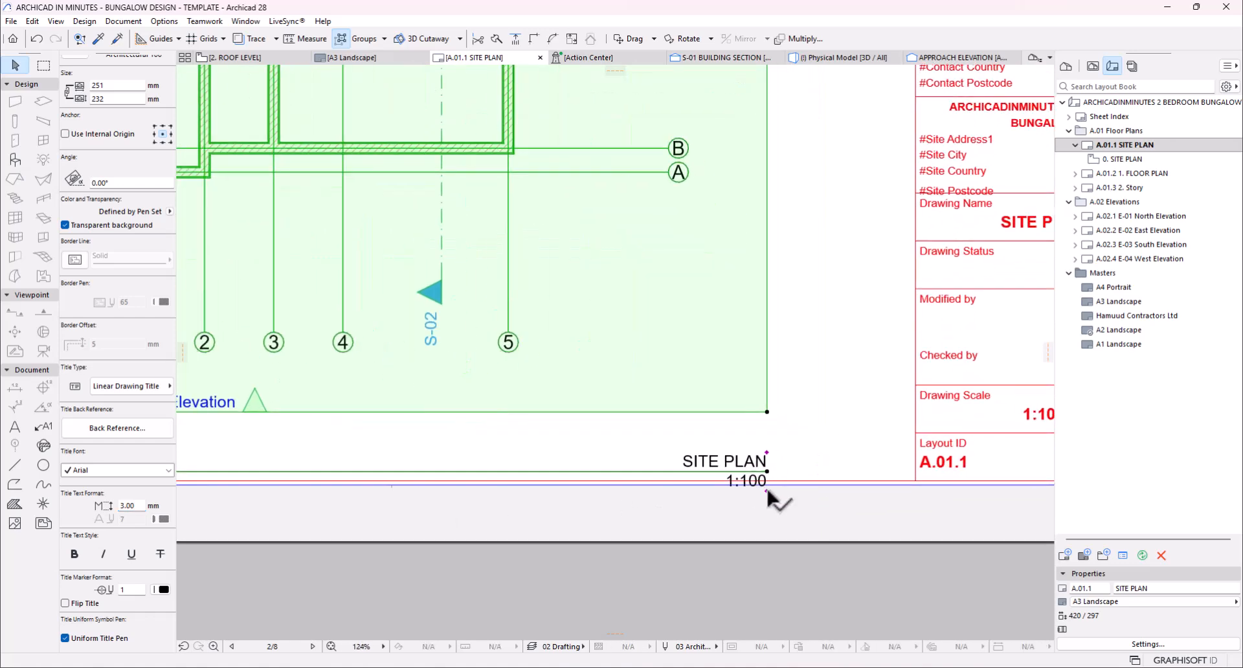
{"action": "left_click", "coordinate": [768, 489]}
{"action": "left_click", "coordinate": [217, 96]}
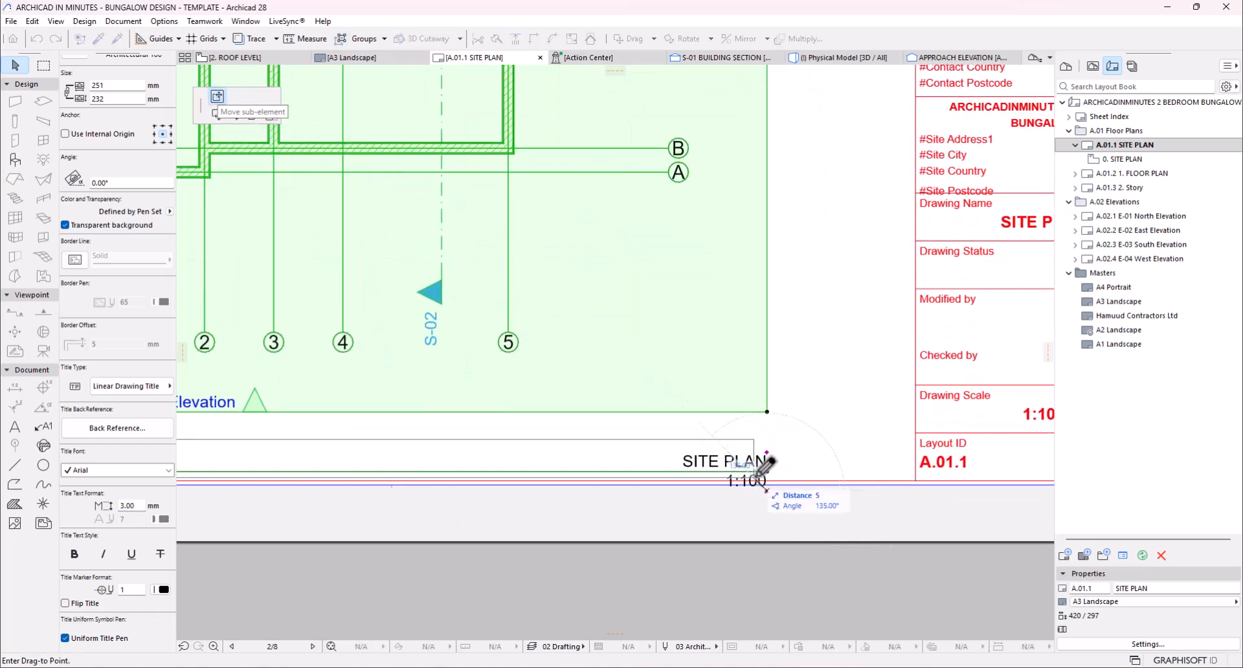
{"action": "left_click", "coordinate": [761, 453]}
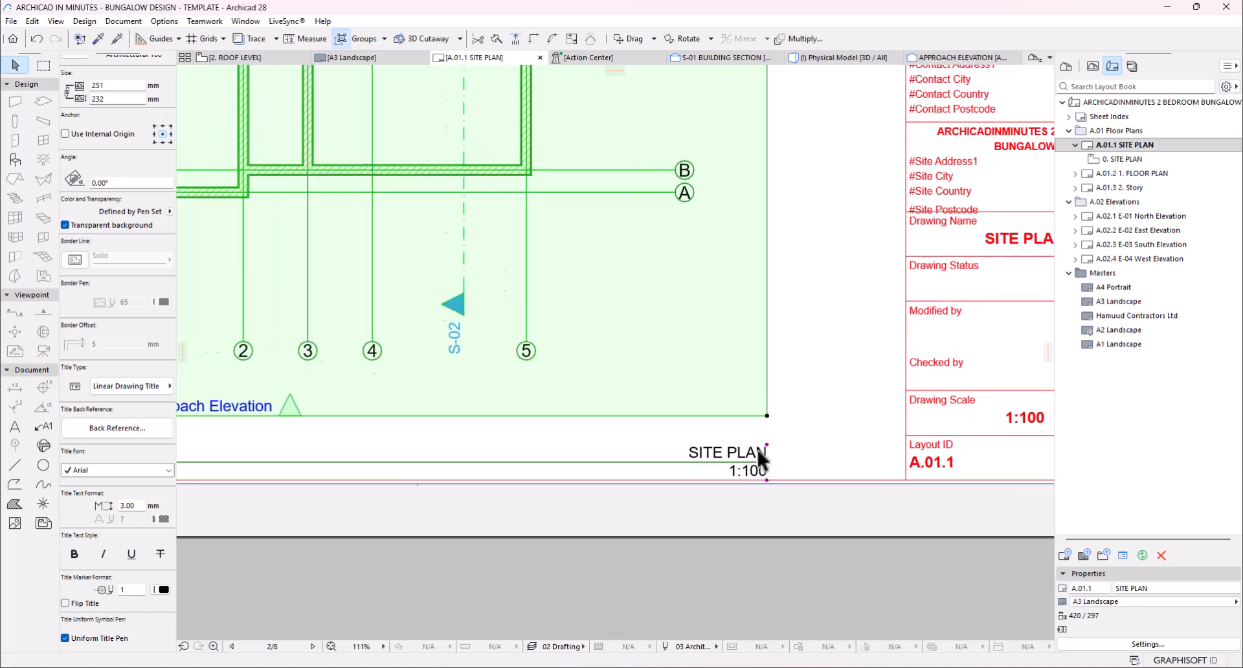
- Stretch the SITE PLAN drawing's right edge to the title block and its left edge to the sheet frame
{"action": "scroll", "coordinate": [760, 456], "scroll_direction": "down", "scroll_amount": 5}
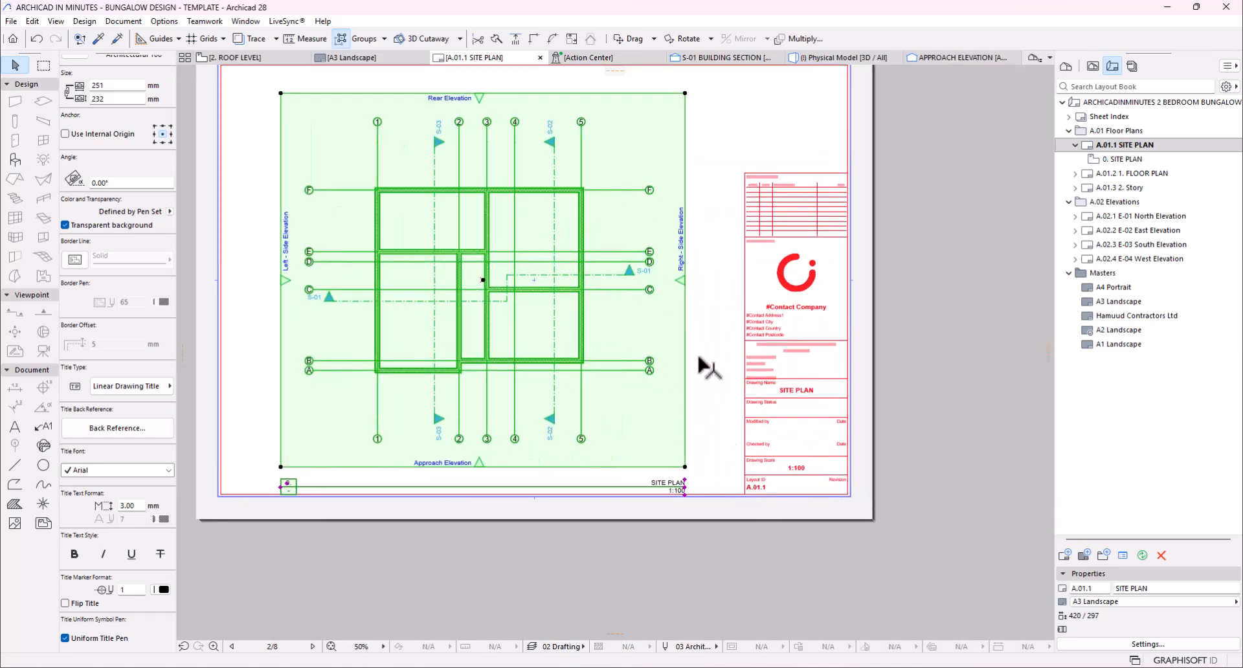
{"action": "scroll", "coordinate": [670, 215], "scroll_direction": "up", "scroll_amount": 2}
{"action": "left_click", "coordinate": [695, 161]}
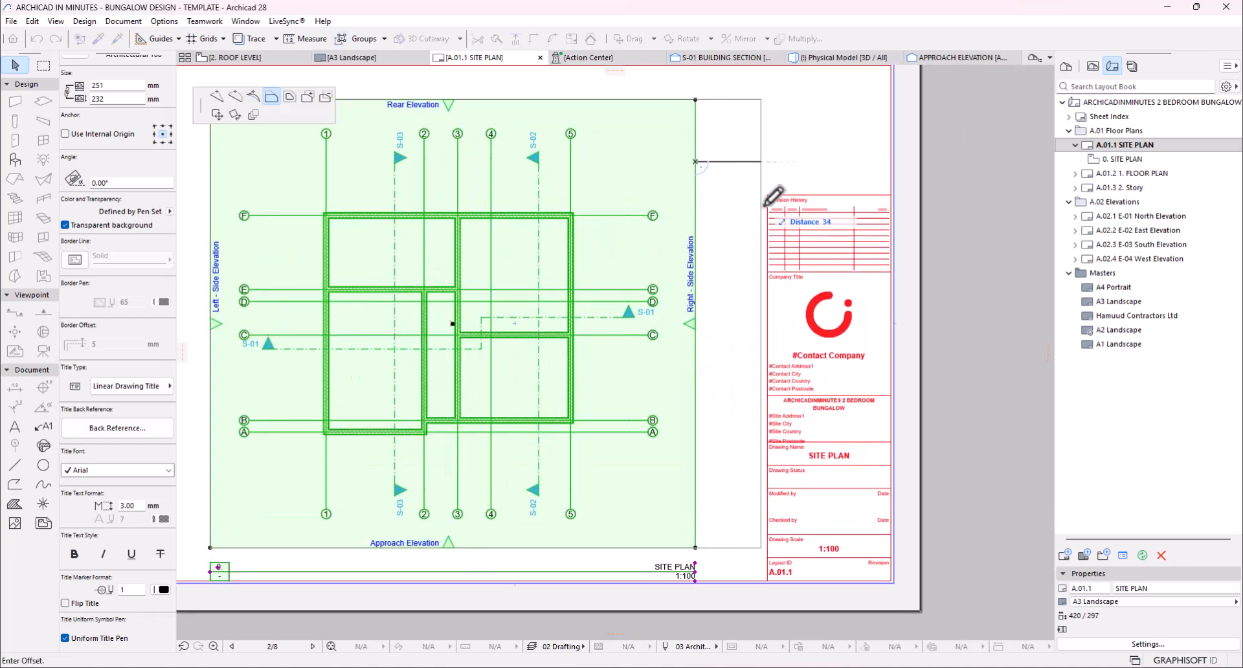
{"action": "left_click", "coordinate": [771, 197]}
{"action": "scroll", "coordinate": [724, 207], "scroll_direction": "down", "scroll_amount": 4}
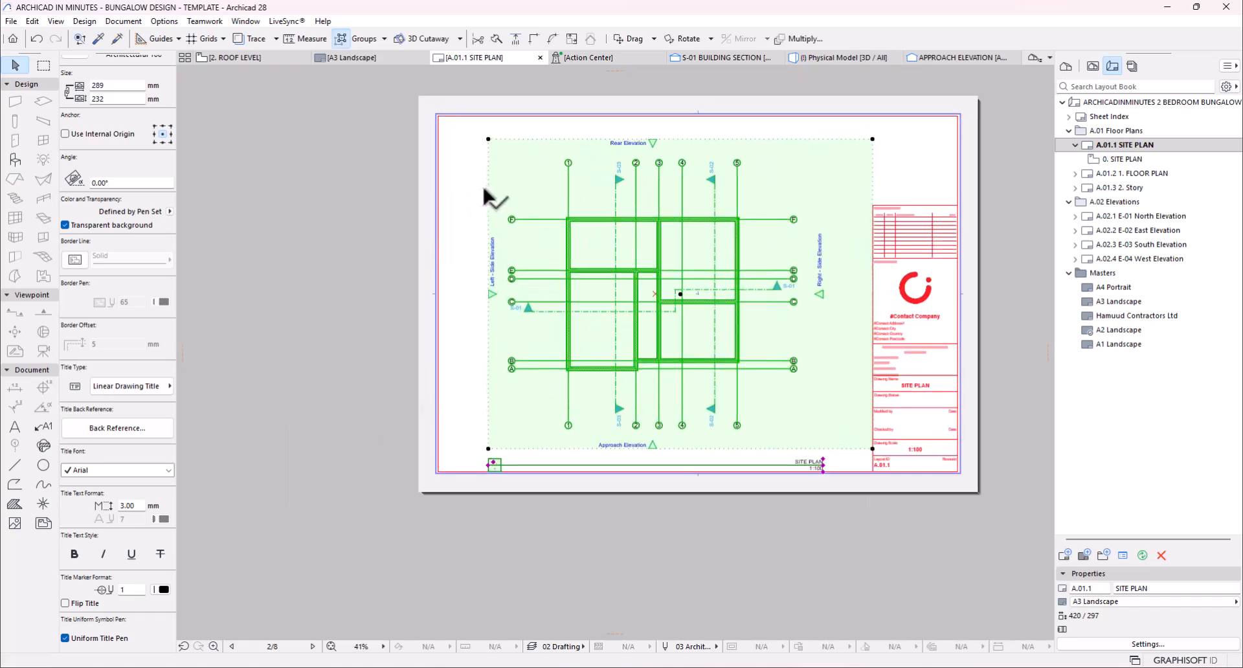
{"action": "left_click", "coordinate": [489, 185]}
{"action": "left_click", "coordinate": [439, 120]}
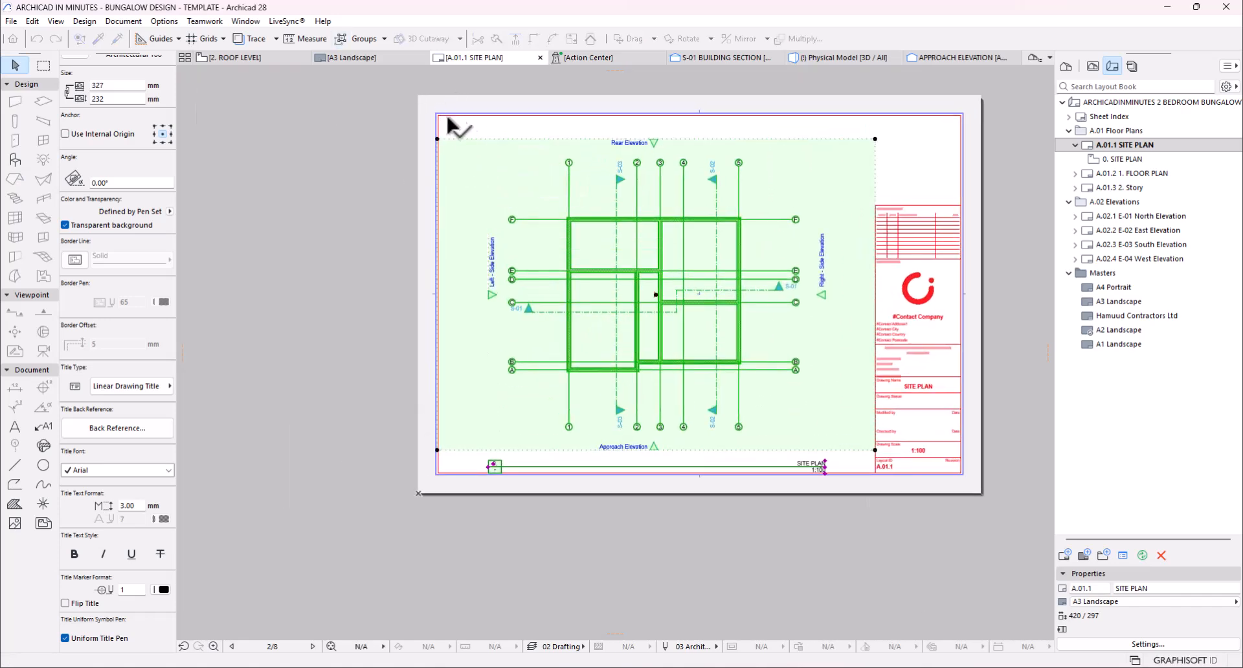
- Extend the SITE PLAN drawing's top and bottom edges to meet the sheet frame
{"action": "left_click", "coordinate": [466, 139]}
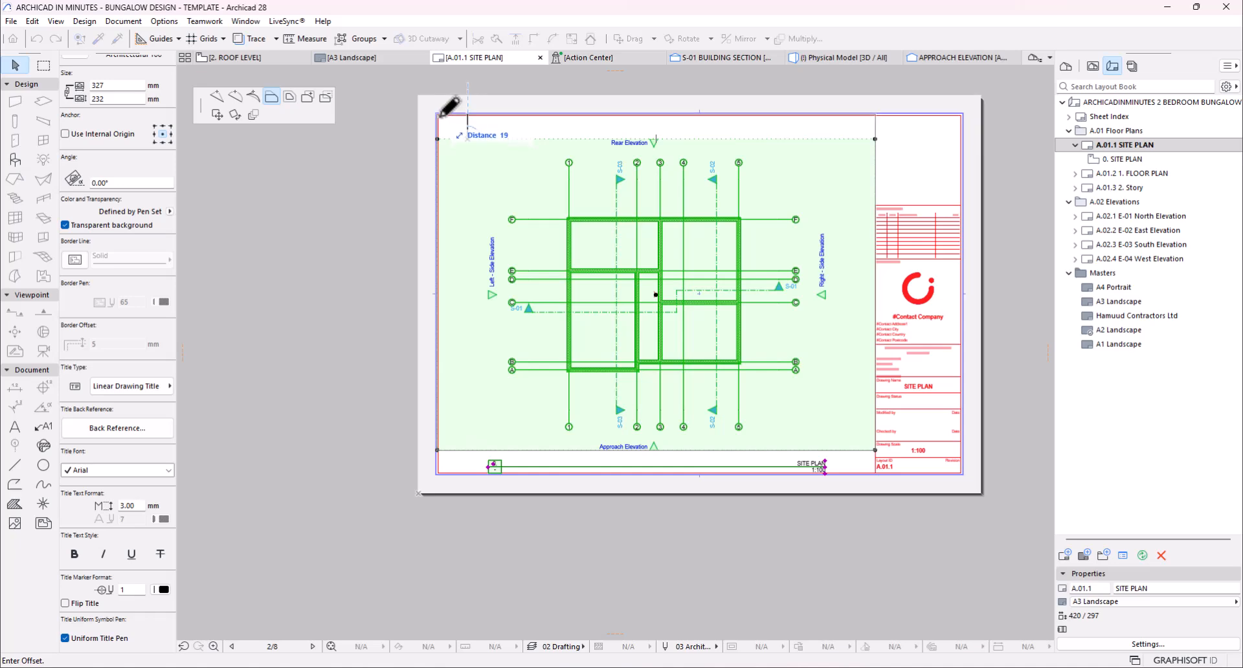
{"action": "left_click", "coordinate": [444, 114]}
{"action": "scroll", "coordinate": [475, 515], "scroll_direction": "up", "scroll_amount": 3}
{"action": "left_click", "coordinate": [452, 450]}
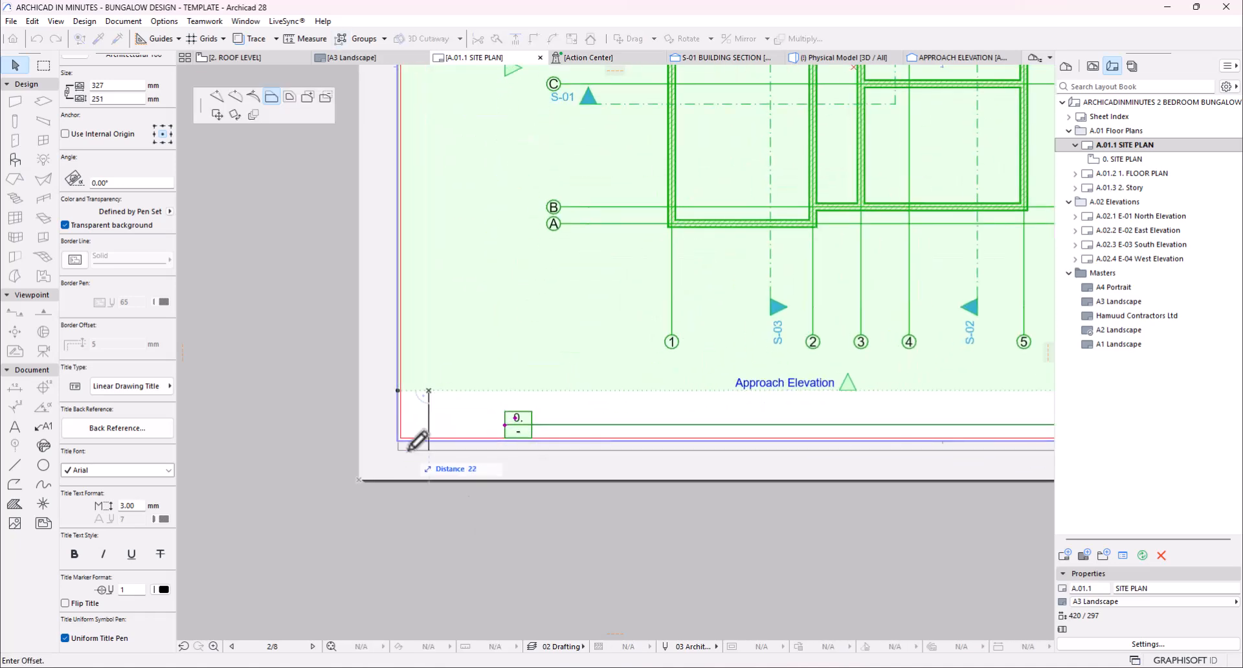
{"action": "left_click", "coordinate": [403, 437]}
{"action": "scroll", "coordinate": [480, 334], "scroll_direction": "down", "scroll_amount": 5}
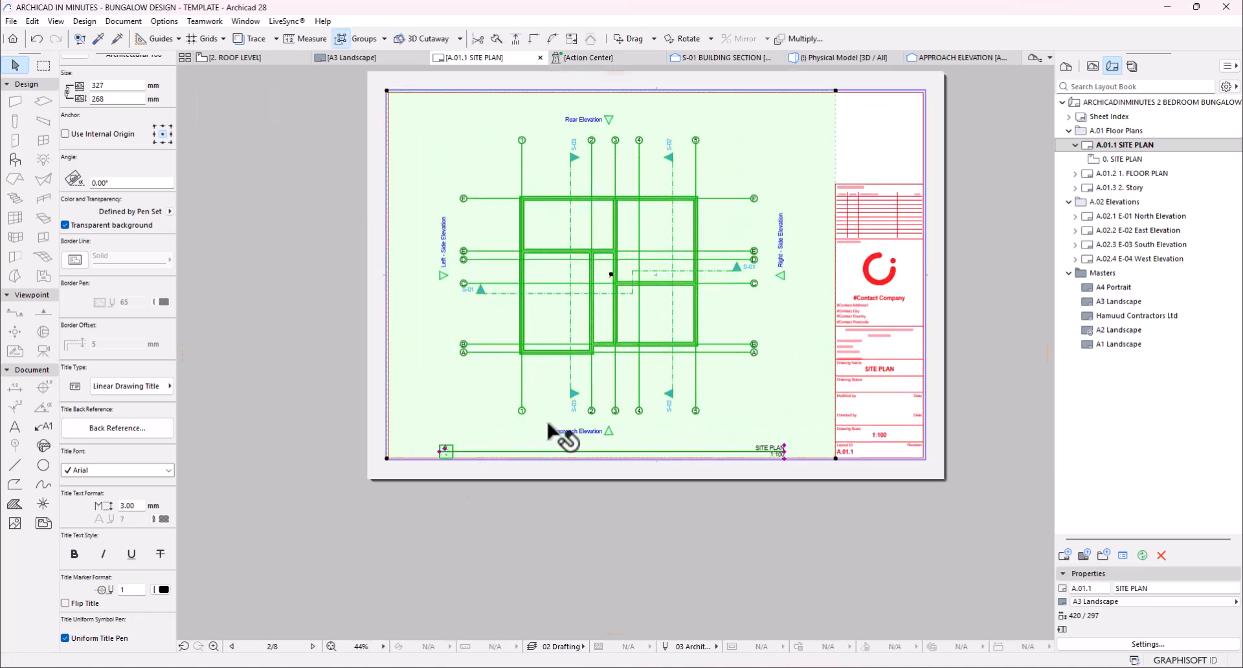
- Try to subtract a rectangular area from the upper-left corner of the SITE PLAN drawing's frame
{"action": "scroll", "coordinate": [453, 424], "scroll_direction": "down", "scroll_amount": 3}
{"action": "scroll", "coordinate": [427, 310], "scroll_direction": "up", "scroll_amount": 2}
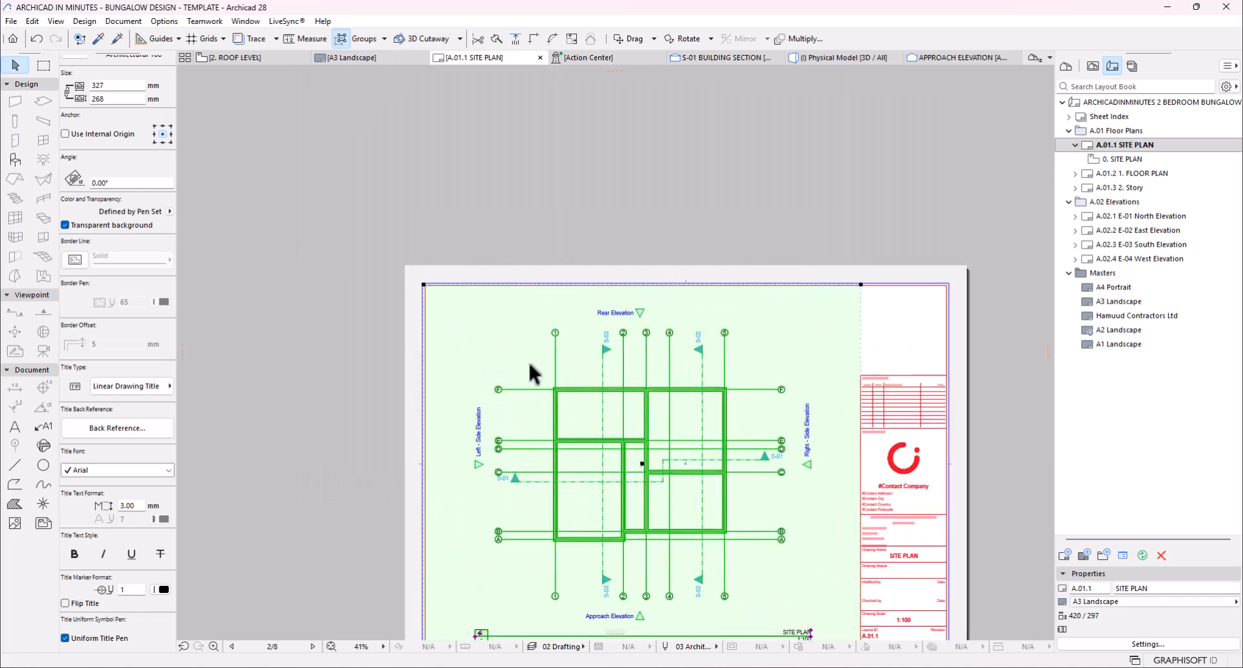
{"action": "left_click", "coordinate": [424, 284]}
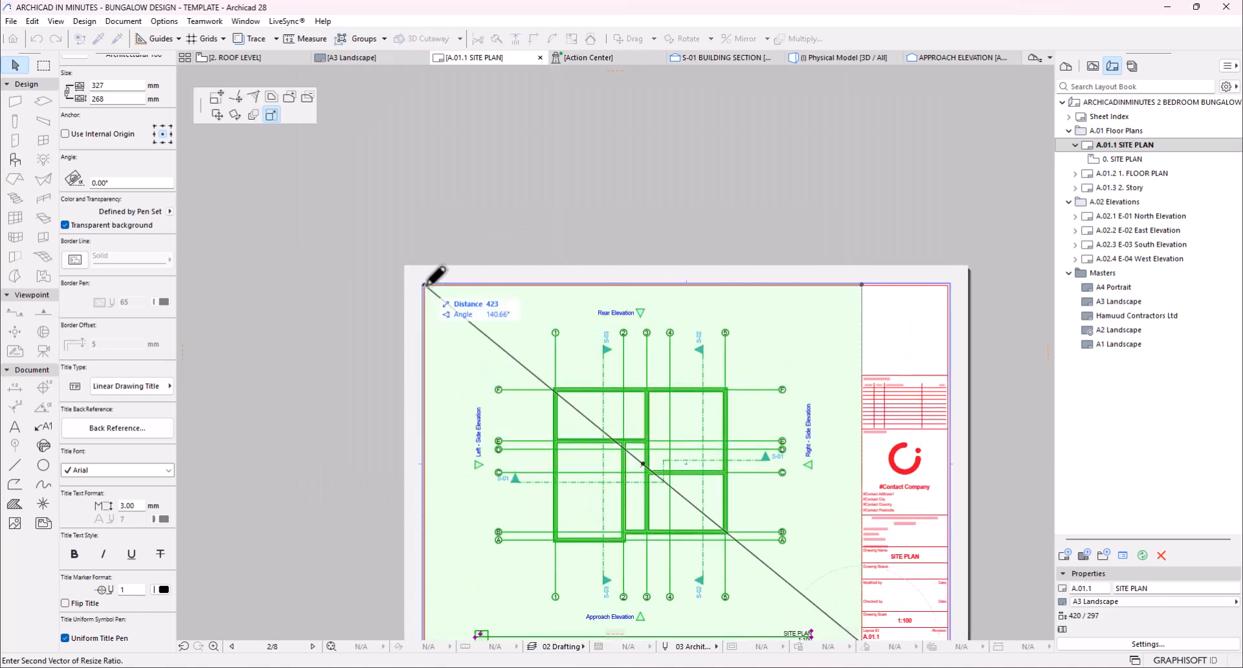
{"action": "left_click", "coordinate": [308, 97]}
{"action": "left_click", "coordinate": [425, 285]}
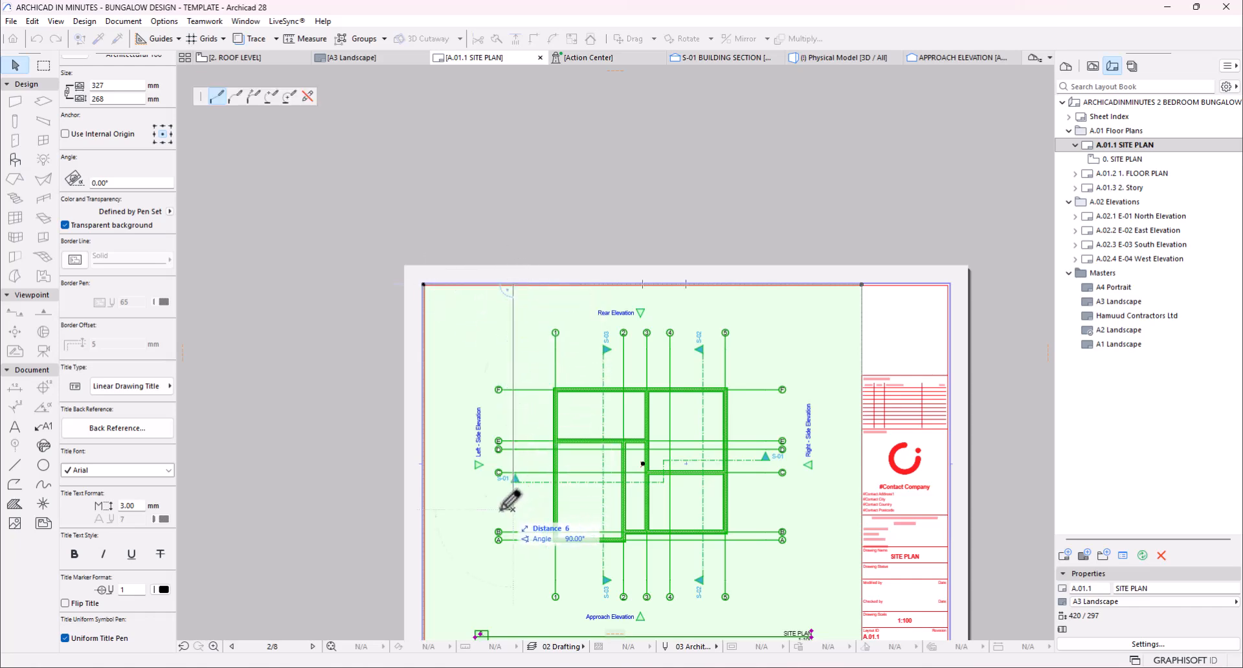
{"action": "left_click", "coordinate": [424, 509]}
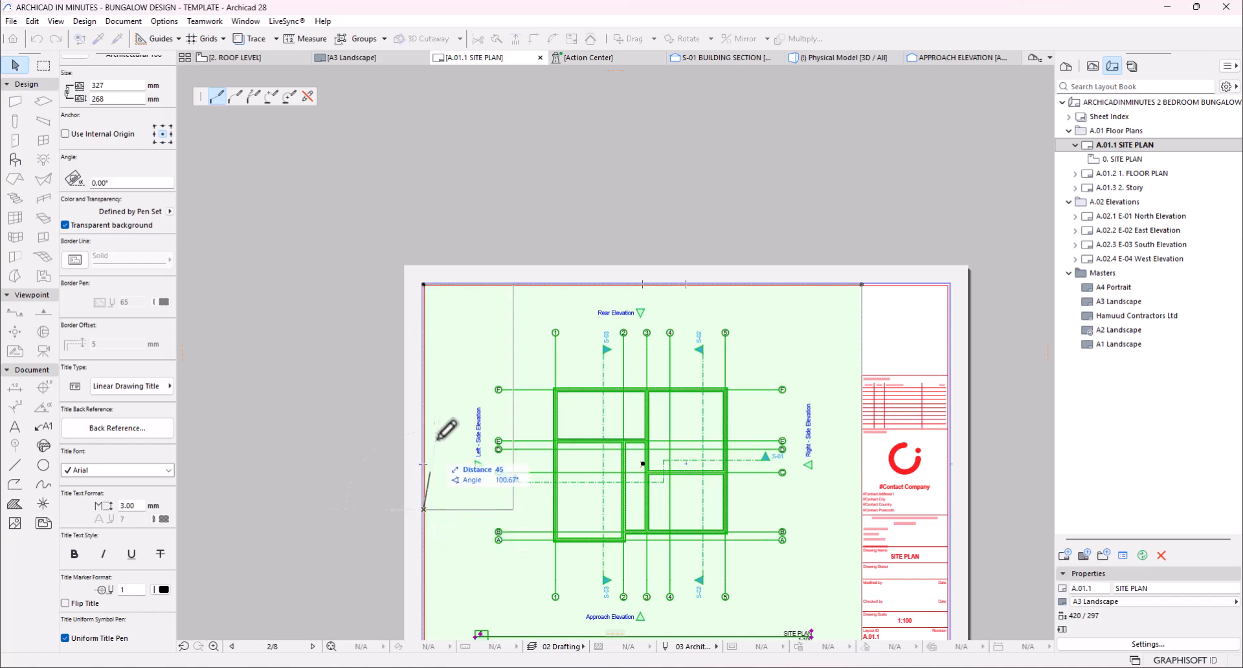
{"action": "left_click", "coordinate": [424, 285]}
- Undo the cut in the SITE PLAN drawing's frame and update the drawing to its frame
{"action": "key", "text": "Escape"}
{"action": "scroll", "coordinate": [480, 343], "scroll_direction": "down", "scroll_amount": 2}
{"action": "key", "text": "ctrl+z"}
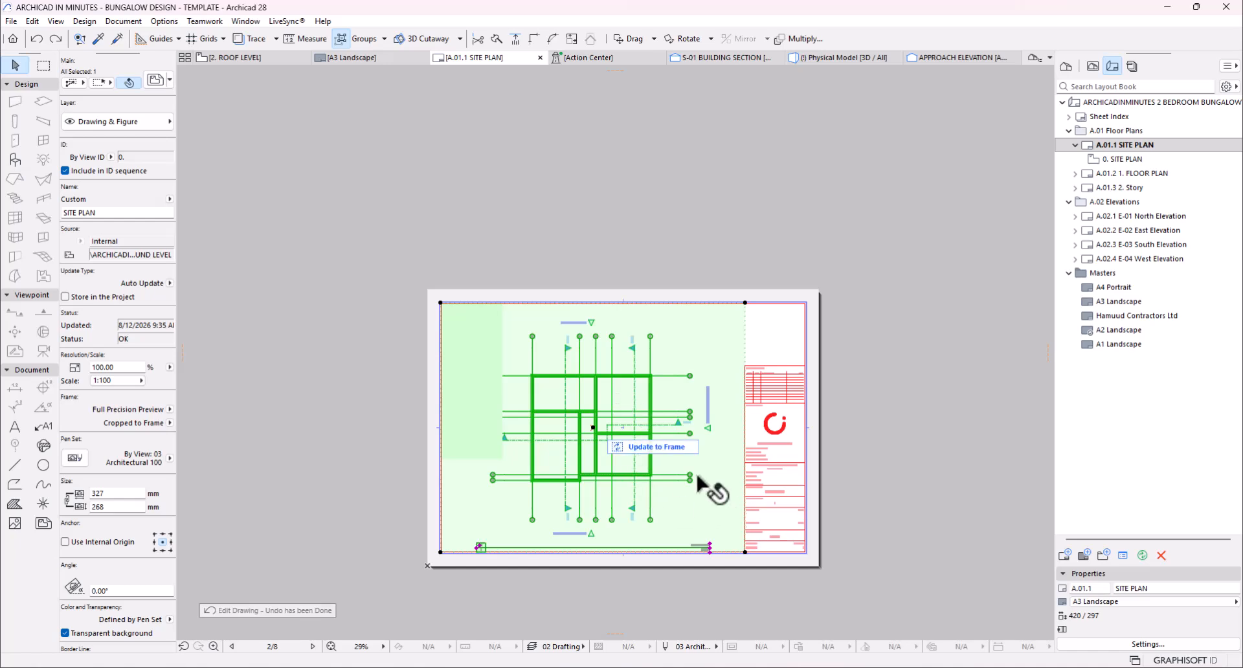
{"action": "left_click", "coordinate": [670, 447]}
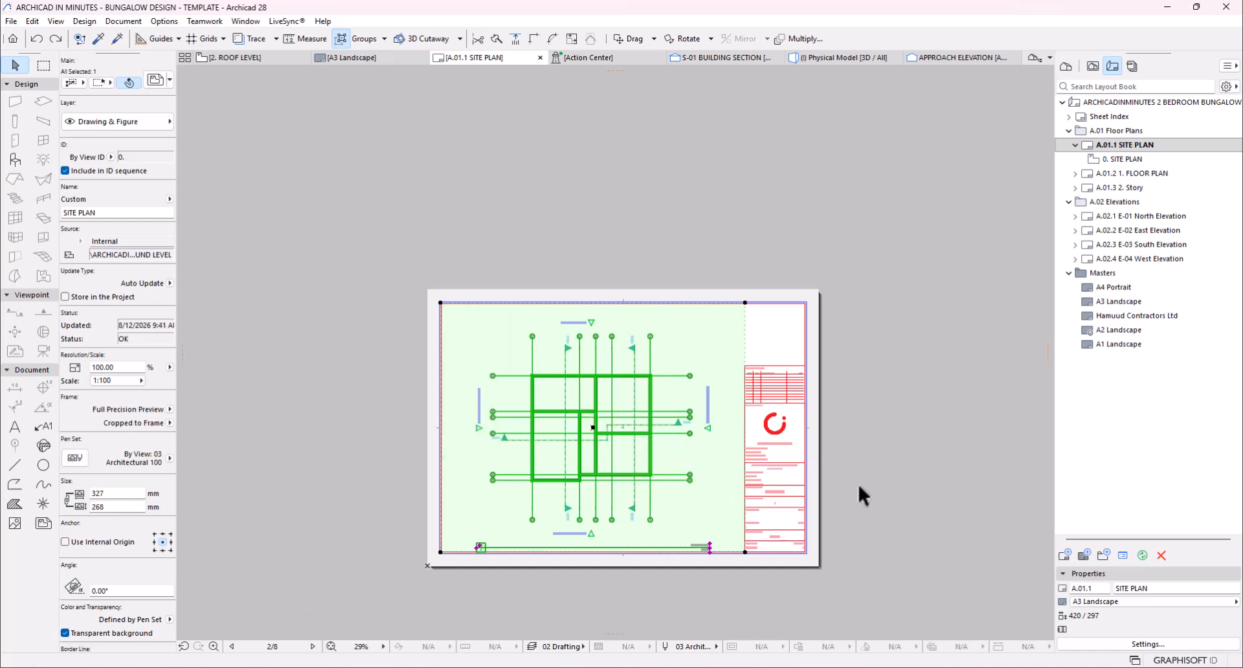
{"action": "scroll", "coordinate": [617, 596], "scroll_direction": "up", "scroll_amount": 3}
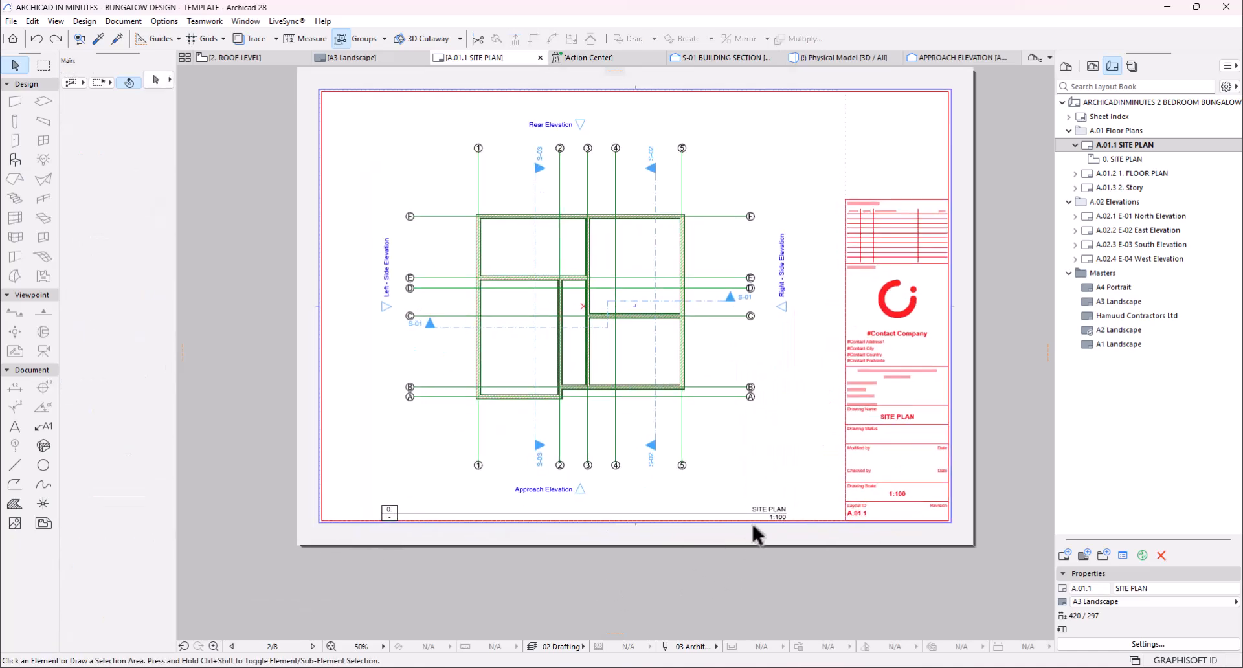
- Lengthen the linear SITE PLAN title so it spans from the left sheet frame to the title block
{"action": "left_click", "coordinate": [786, 514]}
{"action": "scroll", "coordinate": [835, 522], "scroll_direction": "up", "scroll_amount": 4}
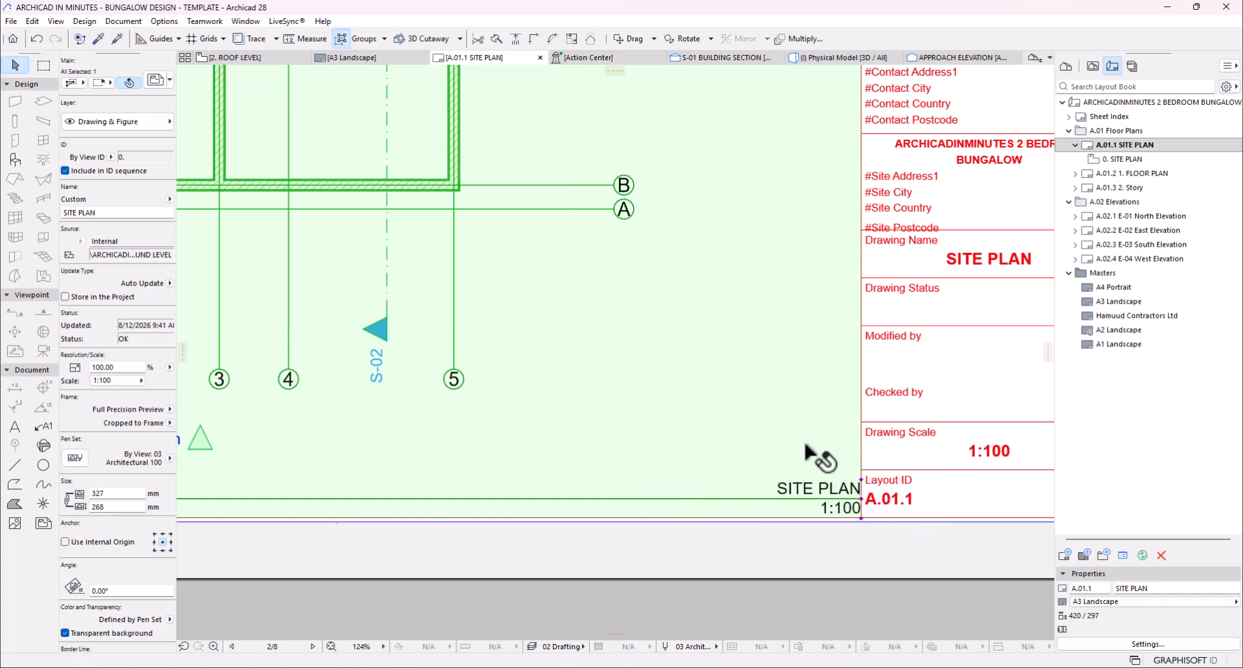
{"action": "scroll", "coordinate": [444, 452], "scroll_direction": "down", "scroll_amount": 5}
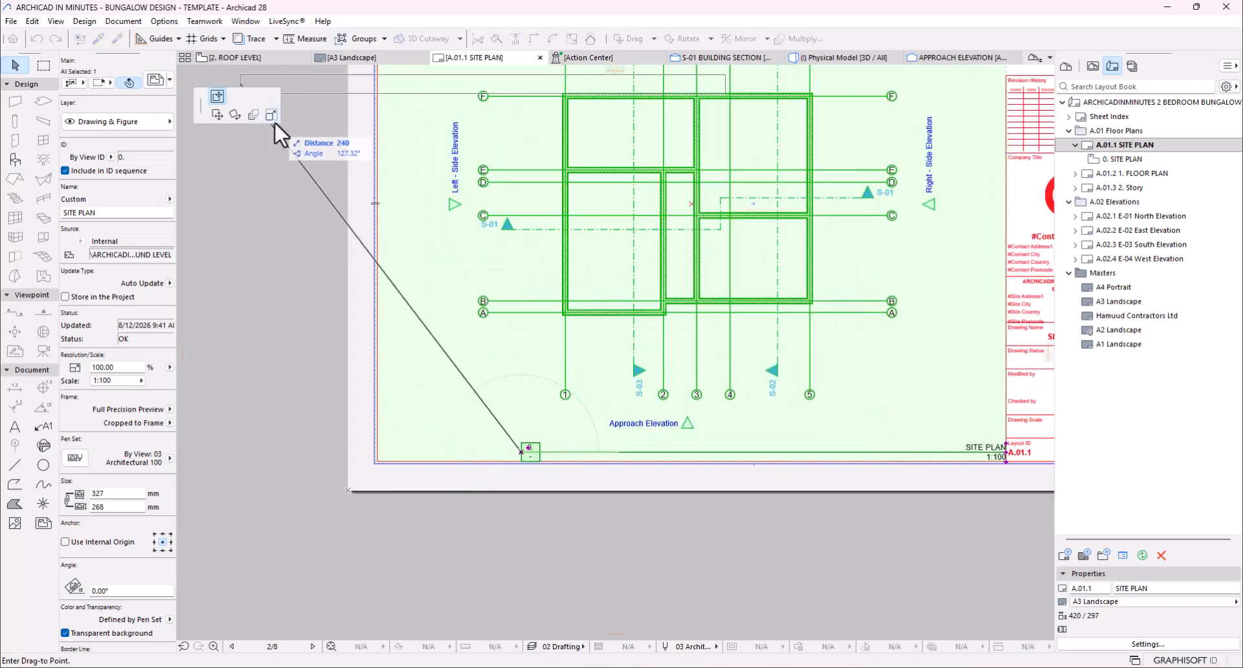
{"action": "left_click", "coordinate": [379, 451]}
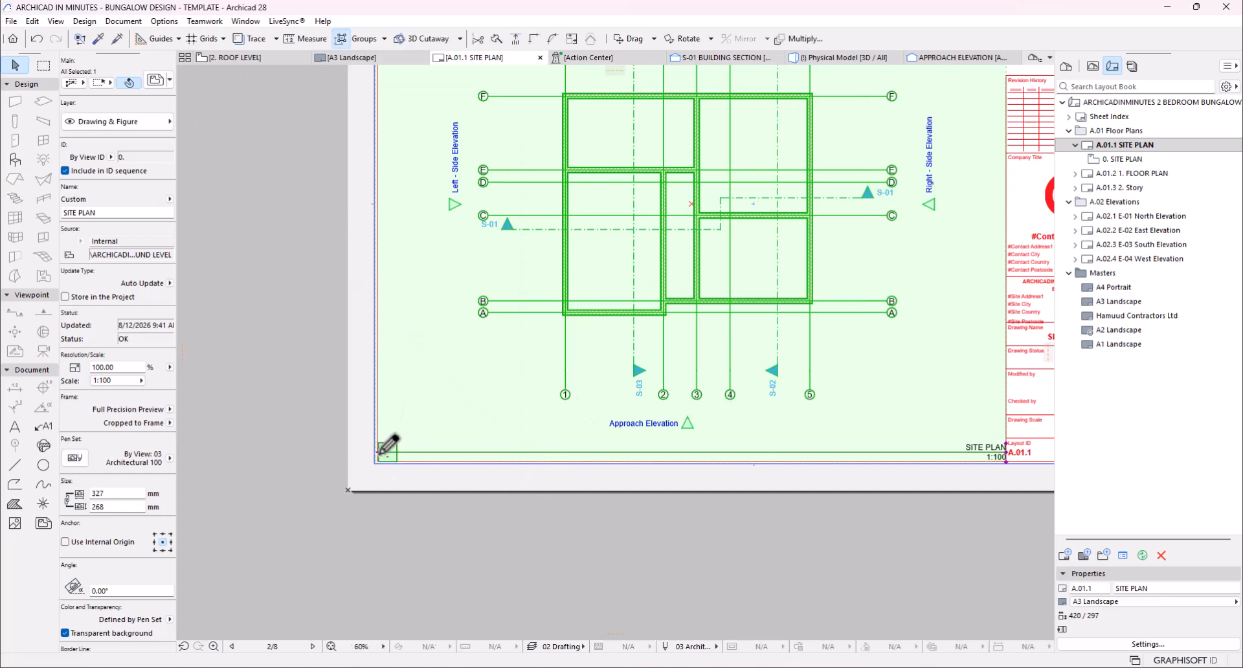
{"action": "scroll", "coordinate": [382, 450], "scroll_direction": "up", "scroll_amount": 3}
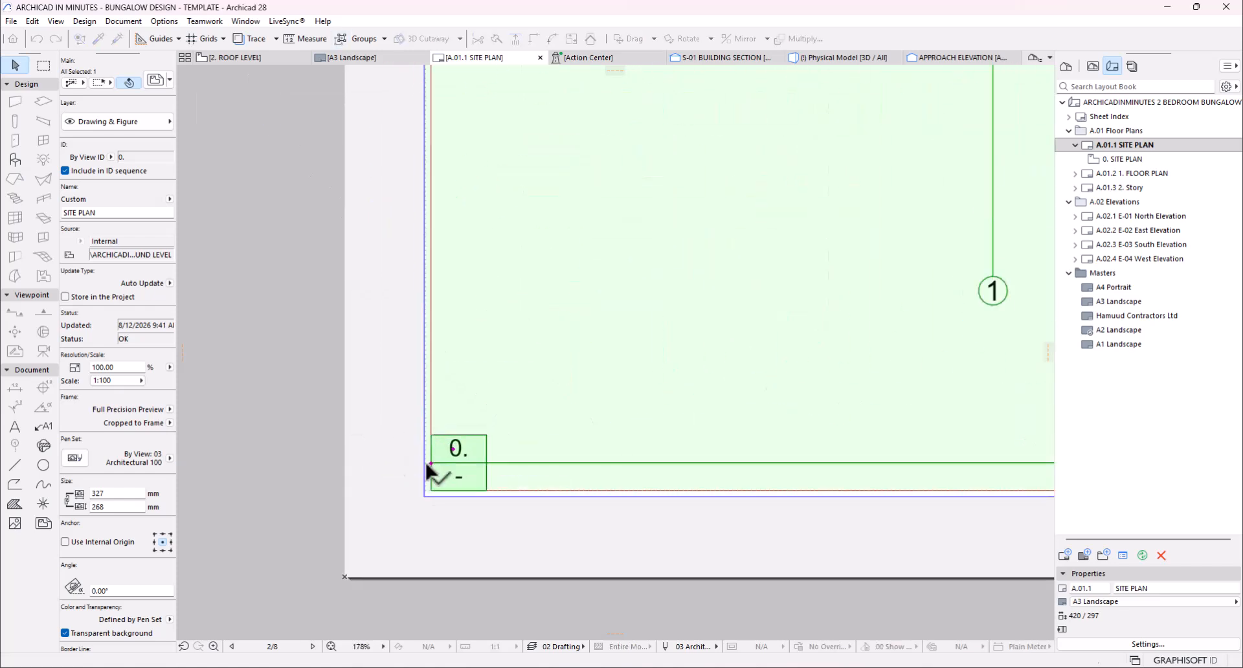
{"action": "scroll", "coordinate": [338, 470], "scroll_direction": "down", "scroll_amount": 5}
{"action": "scroll", "coordinate": [532, 465], "scroll_direction": "up", "scroll_amount": 2}
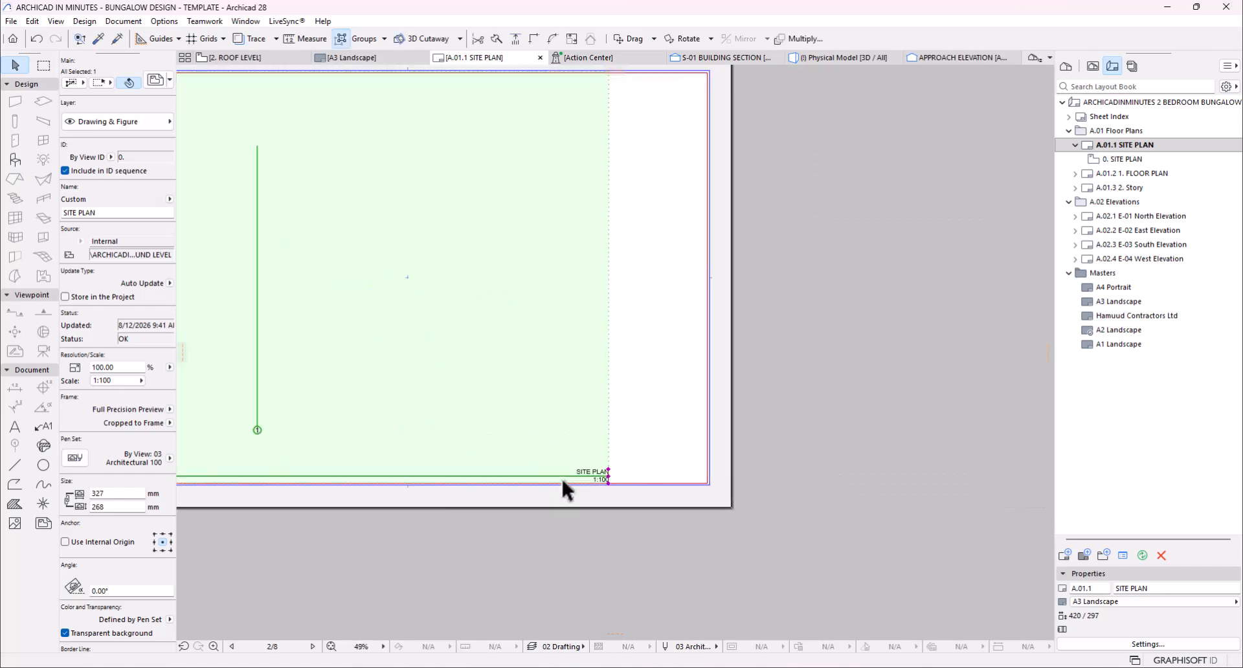
- Move the SITE PLAN drawing title straight up about 12 mm along the title block's edge
{"action": "left_click", "coordinate": [613, 485]}
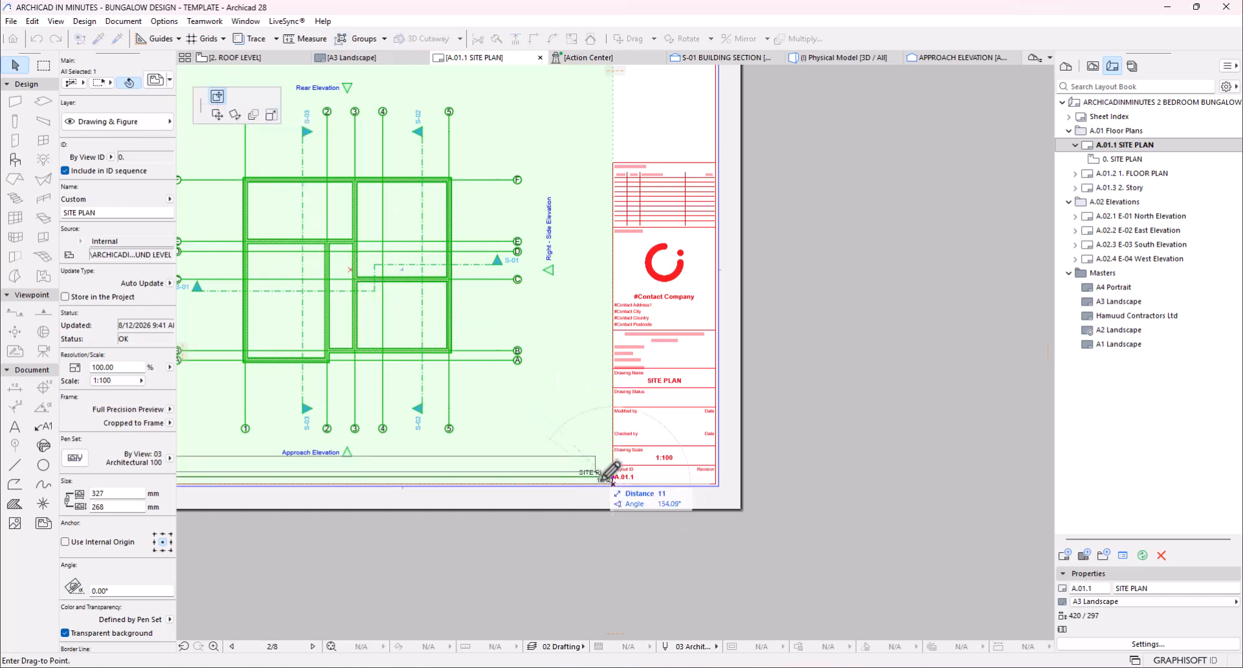
{"action": "scroll", "coordinate": [602, 478], "scroll_direction": "up", "scroll_amount": 3}
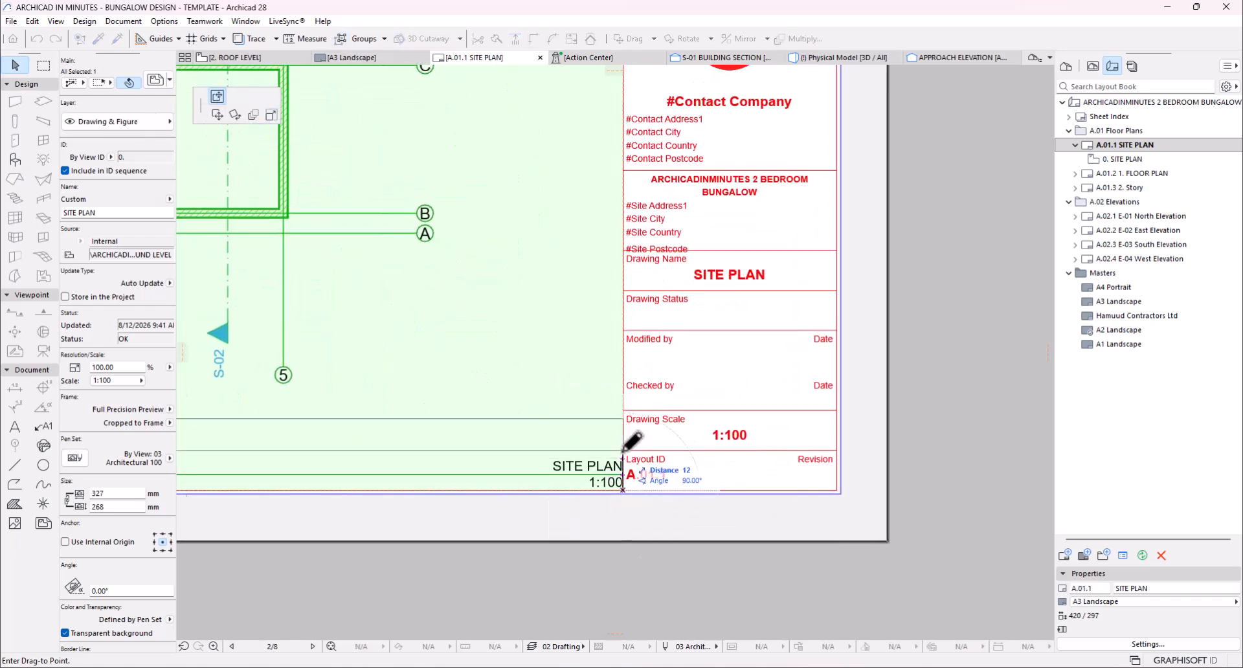
{"action": "left_click", "coordinate": [623, 490]}
{"action": "scroll", "coordinate": [724, 547], "scroll_direction": "down", "scroll_amount": 5}
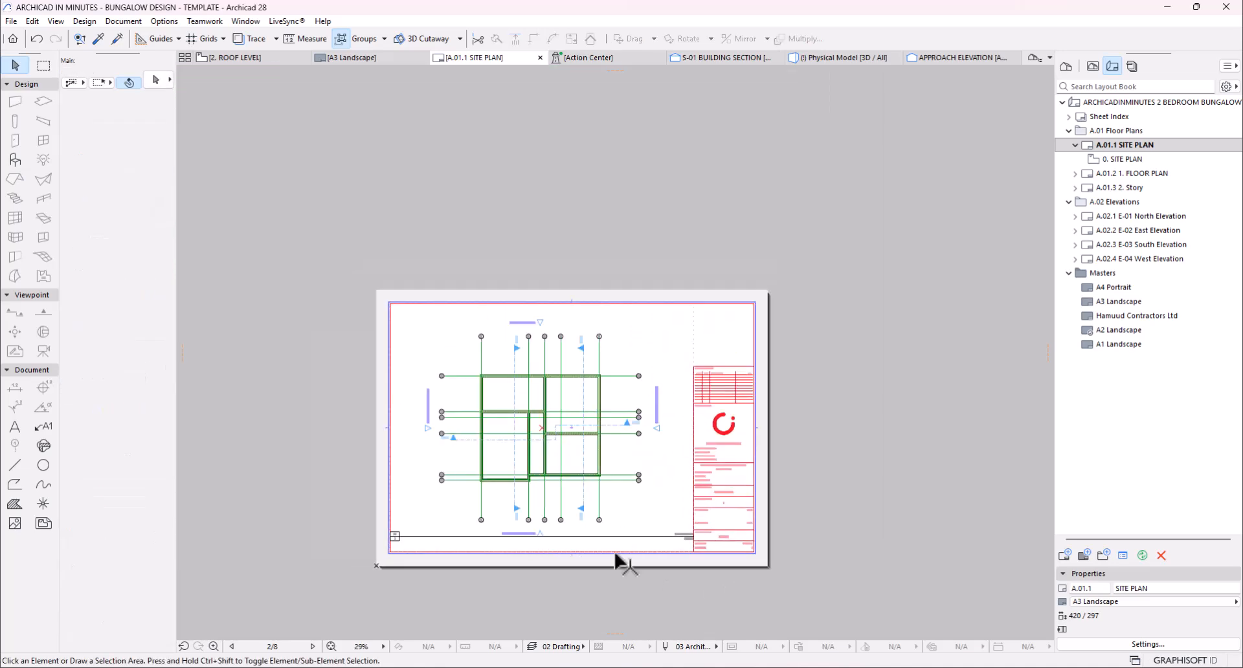
- Change the SITE PLAN drawing's title type to Built-in Drawing Title
{"action": "left_click", "coordinate": [663, 539]}
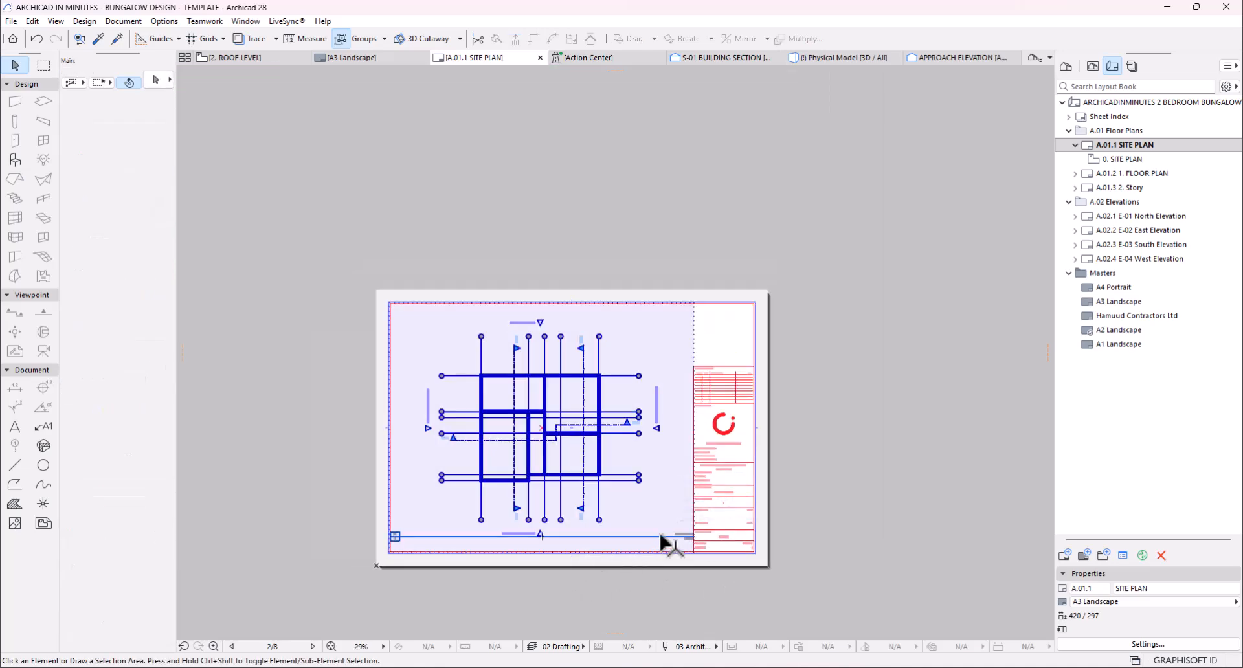
{"action": "left_click", "coordinate": [653, 536]}
{"action": "scroll", "coordinate": [97, 546], "scroll_direction": "down", "scroll_amount": 5}
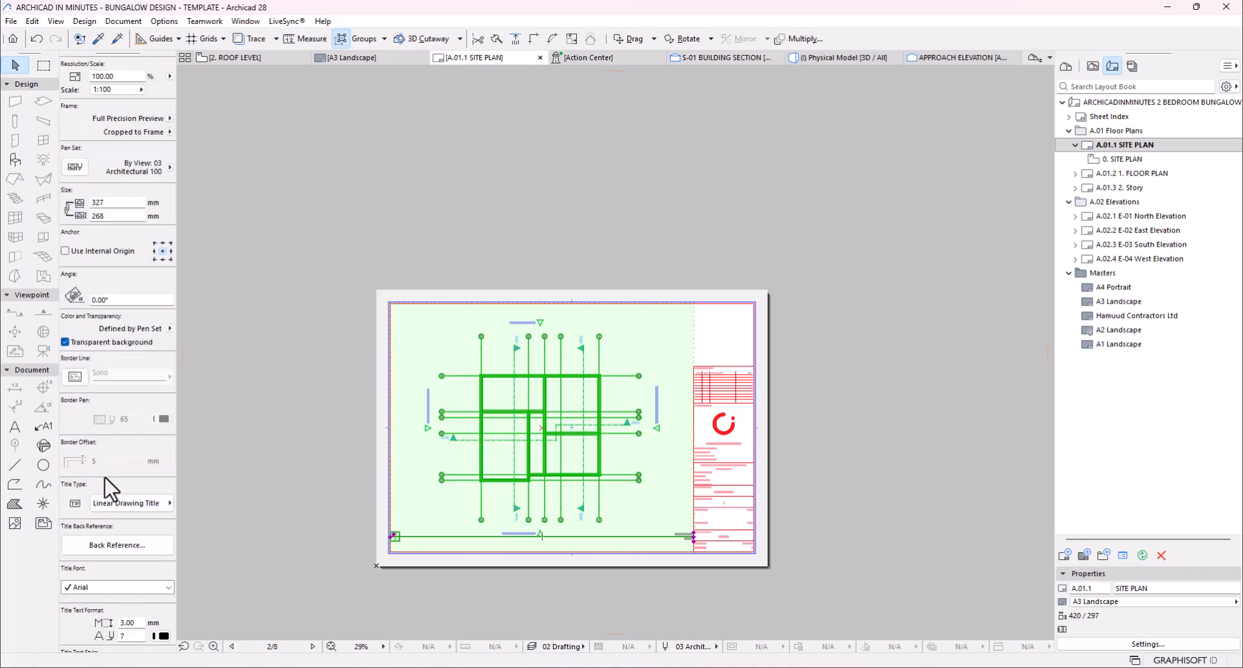
{"action": "left_click", "coordinate": [124, 503]}
{"action": "left_click", "coordinate": [220, 510]}
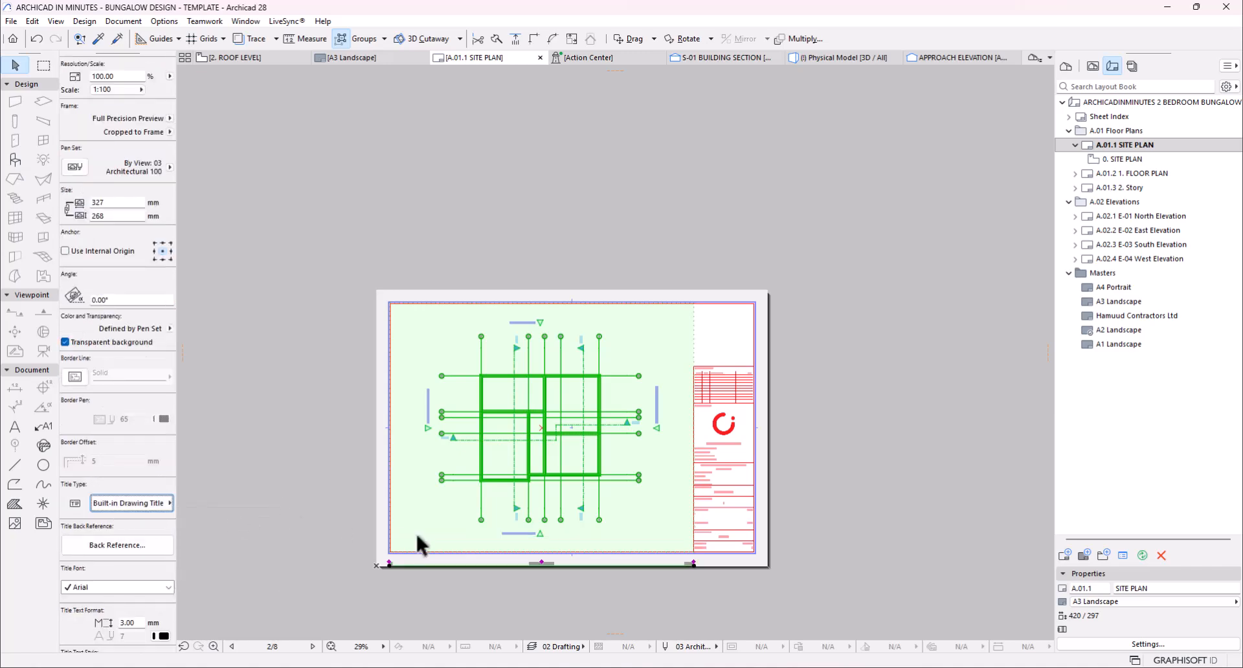
- Move the built-in SITE PLAN title up inside the sheet frame, aligning its end with the title block
{"action": "scroll", "coordinate": [589, 593], "scroll_direction": "up", "scroll_amount": 3}
{"action": "scroll", "coordinate": [736, 538], "scroll_direction": "up", "scroll_amount": 2}
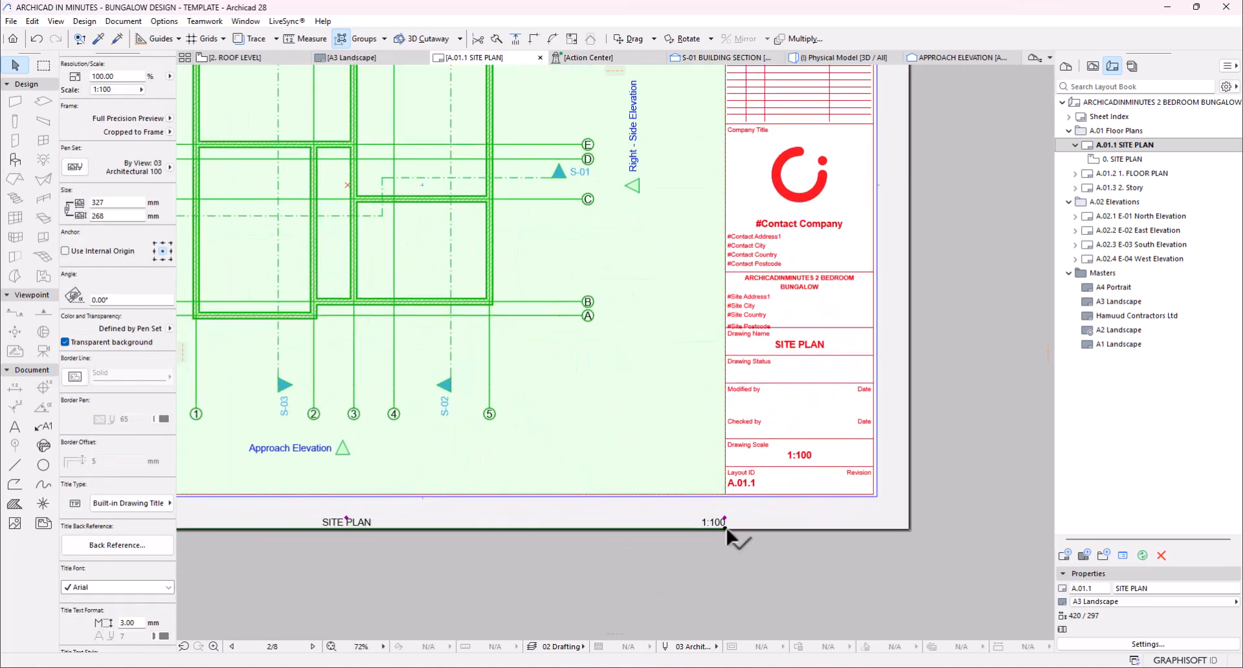
{"action": "left_click", "coordinate": [724, 527]}
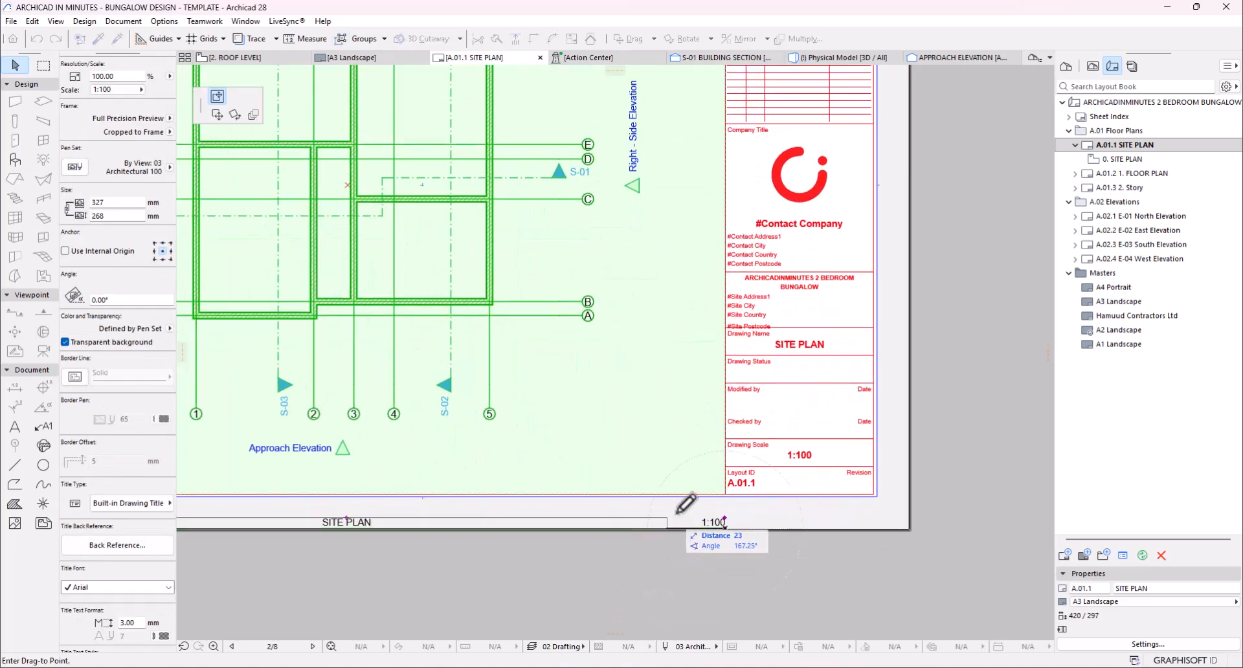
{"action": "left_click", "coordinate": [735, 476]}
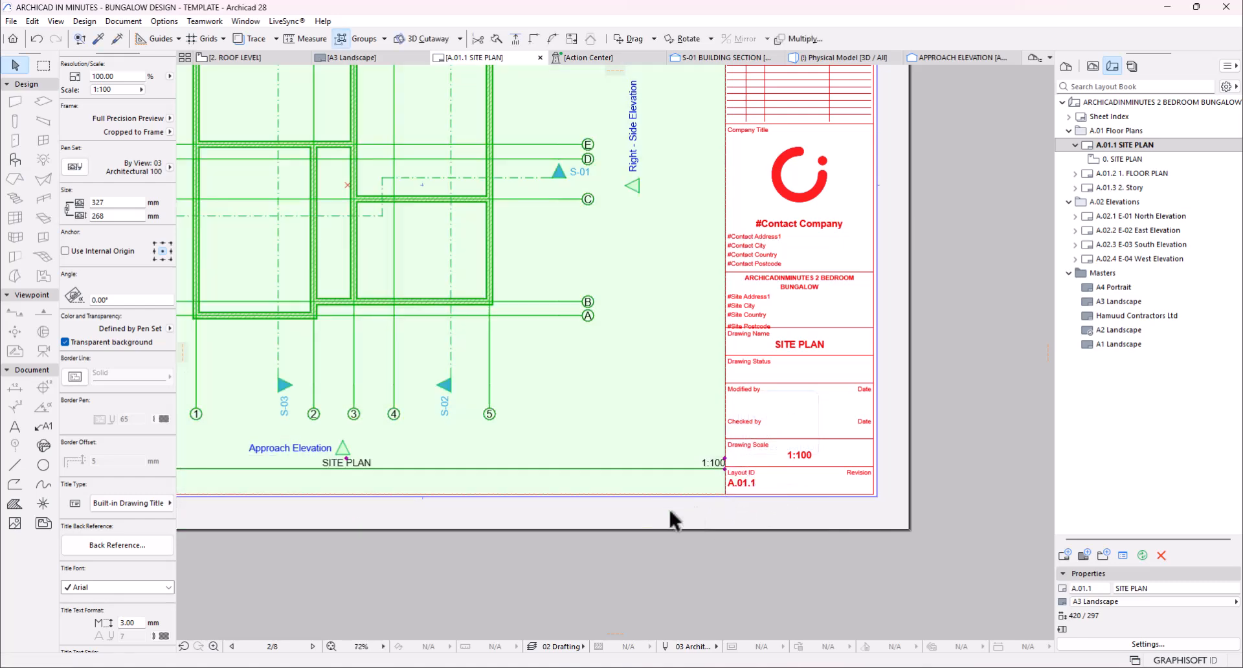
{"action": "scroll", "coordinate": [685, 507], "scroll_direction": "down", "scroll_amount": 5}
- Examine the site plan sheet's title block and open the A3 Landscape master to check its company logo
{"action": "scroll", "coordinate": [699, 353], "scroll_direction": "up", "scroll_amount": 6}
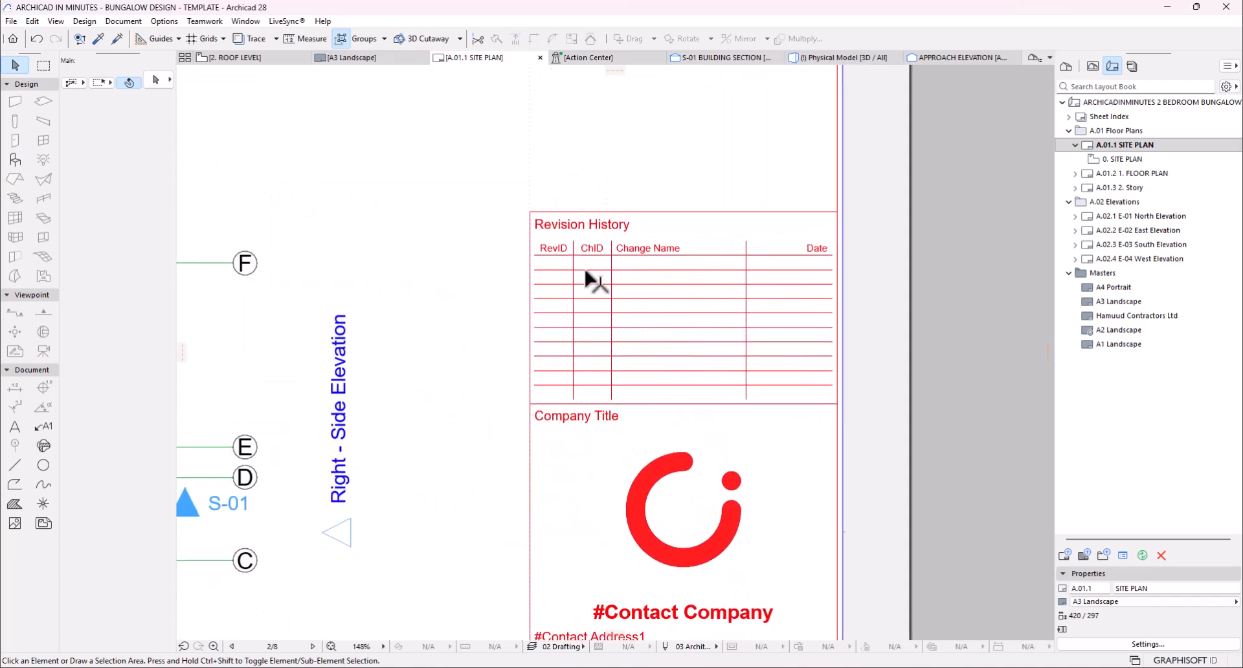
{"action": "scroll", "coordinate": [691, 421], "scroll_direction": "down", "scroll_amount": 5}
{"action": "scroll", "coordinate": [686, 414], "scroll_direction": "up", "scroll_amount": 5}
{"action": "scroll", "coordinate": [783, 382], "scroll_direction": "down", "scroll_amount": 4}
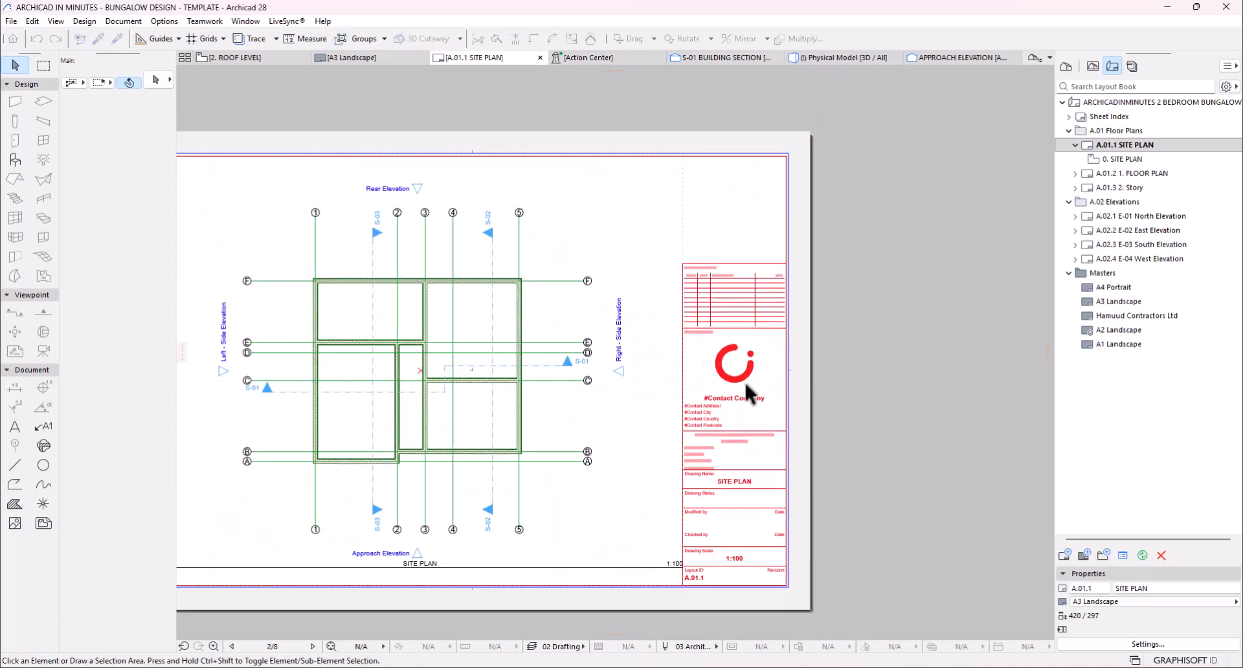
{"action": "double_click", "coordinate": [1115, 302]}
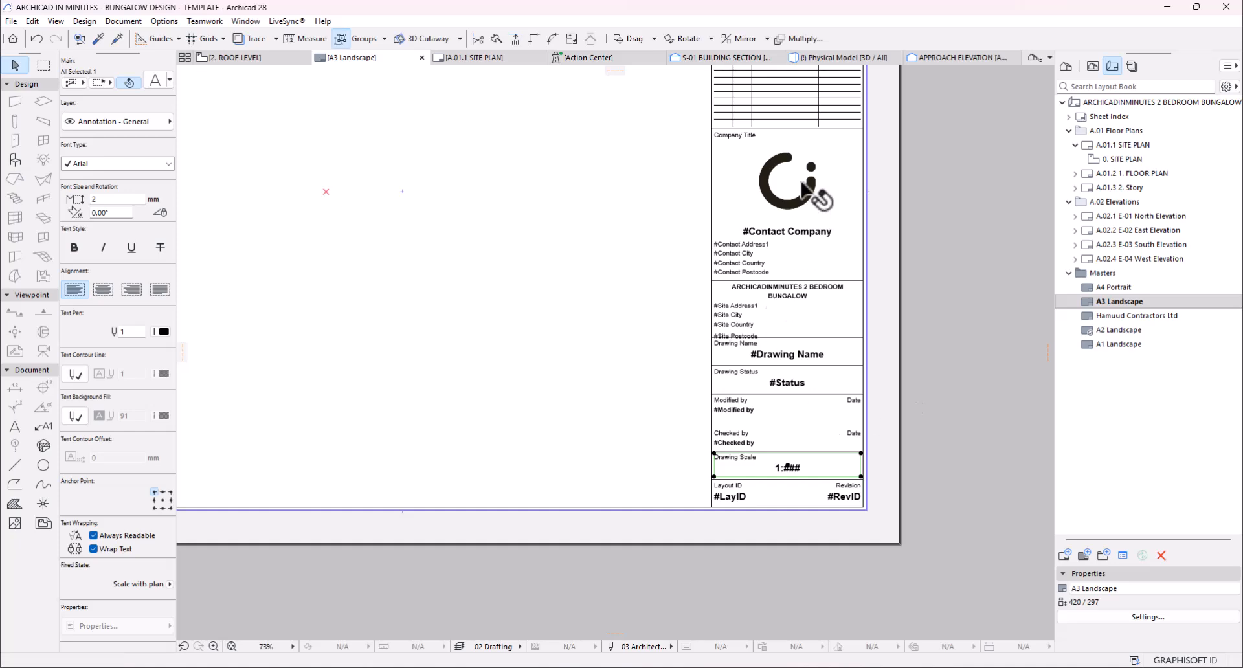
{"action": "left_click", "coordinate": [769, 195]}
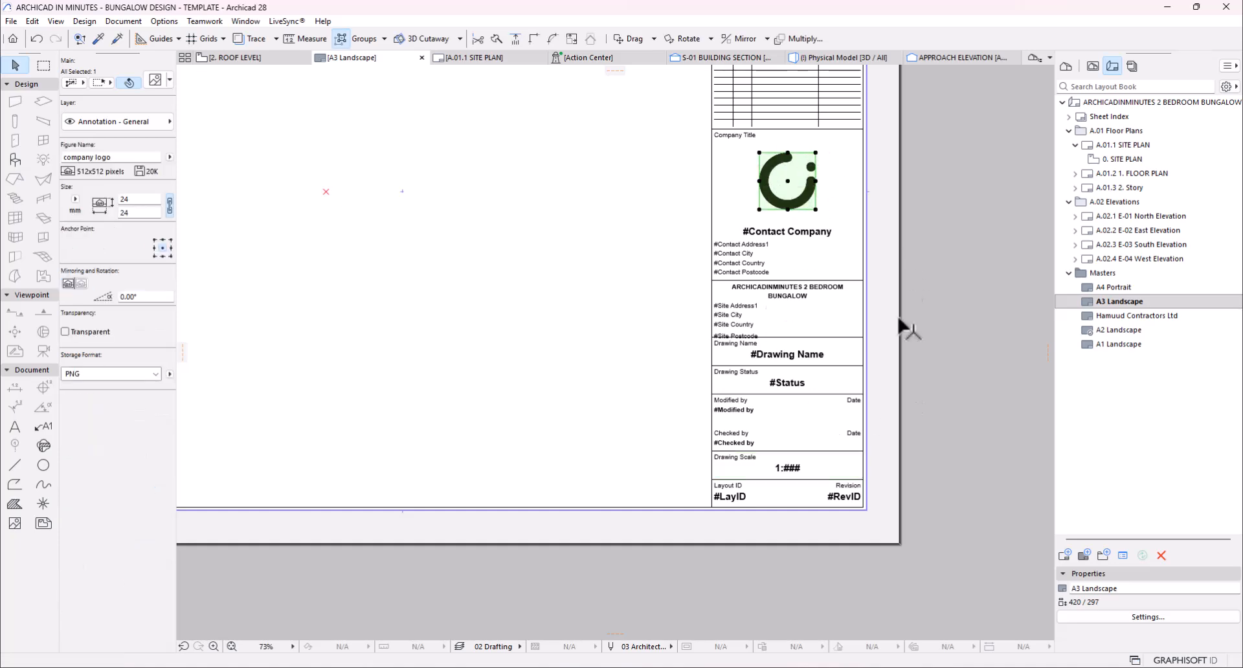
{"action": "left_click", "coordinate": [966, 303]}
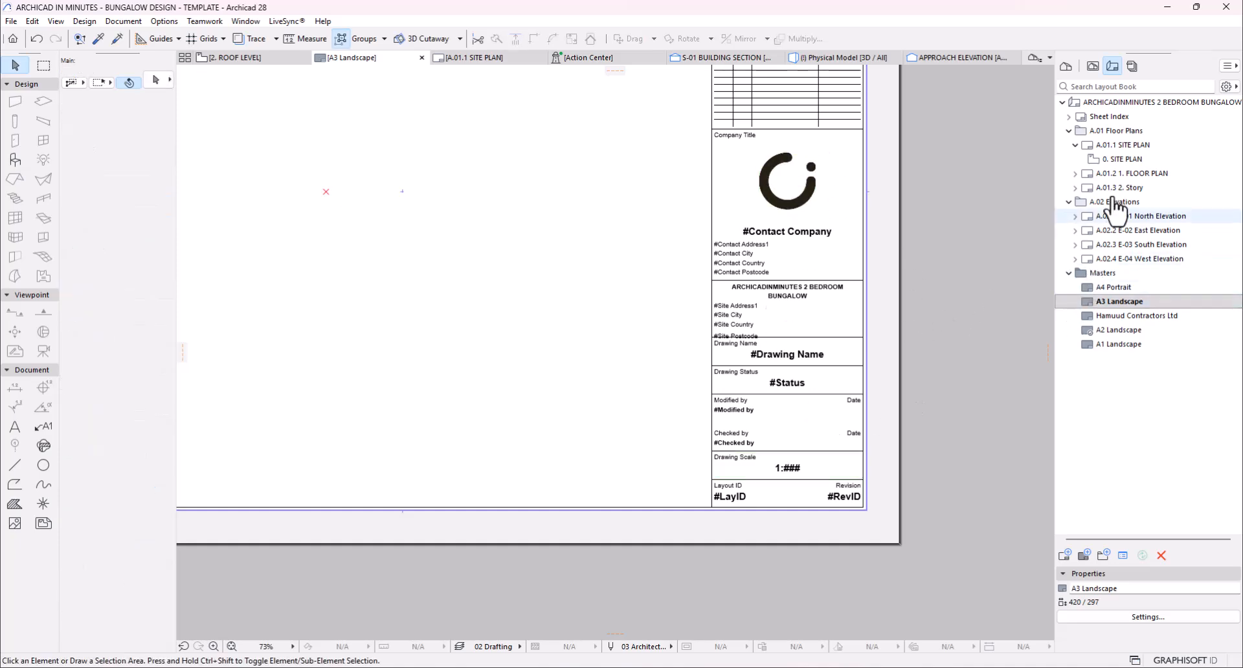
- Open the Hamuud Contractors Ltd master and examine its title block along the sheet's bottom edge
{"action": "left_click", "coordinate": [1134, 318]}
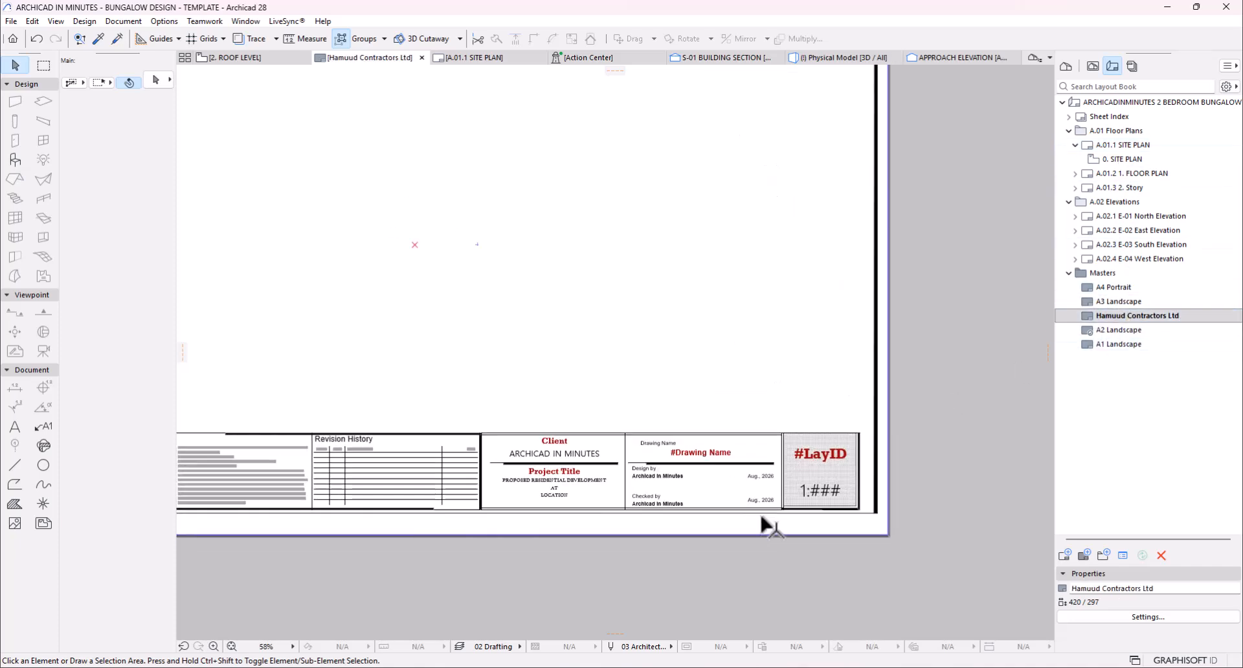
{"action": "scroll", "coordinate": [763, 519], "scroll_direction": "down", "scroll_amount": 3}
{"action": "scroll", "coordinate": [615, 494], "scroll_direction": "up", "scroll_amount": 3}
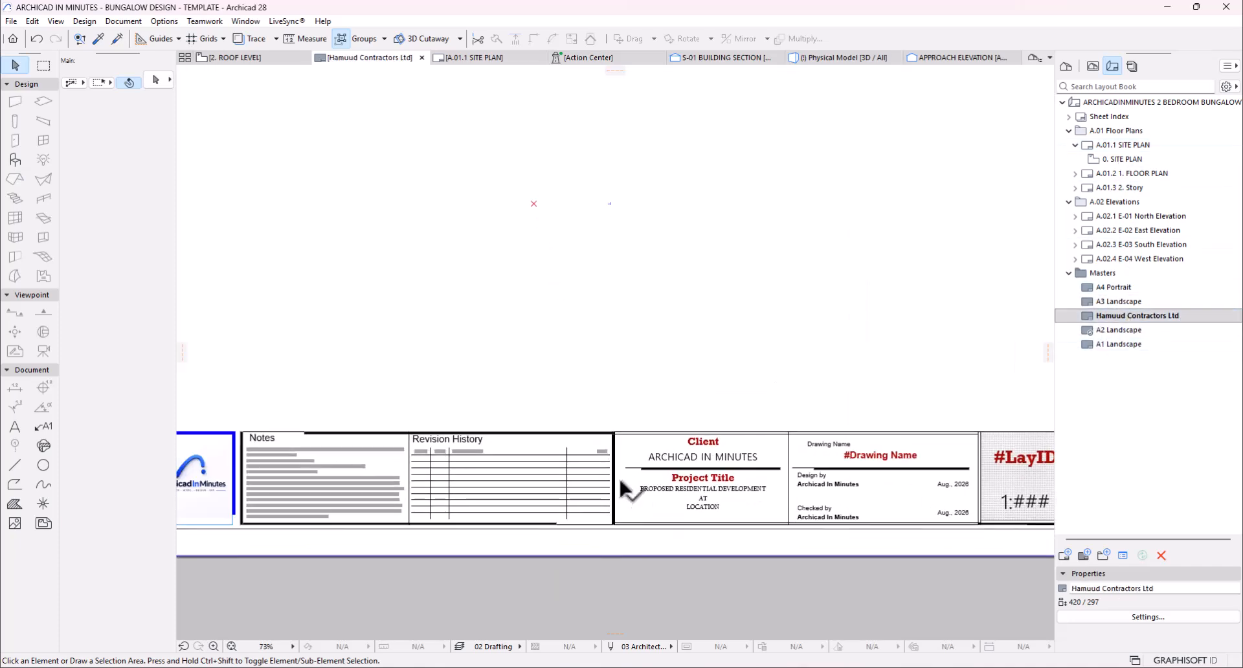
- Examine the logo, Notes and Revision History sections of the Hamuud Contractors Ltd master's title block
{"action": "scroll", "coordinate": [579, 421], "scroll_direction": "down", "scroll_amount": 2}
{"action": "scroll", "coordinate": [562, 409], "scroll_direction": "down", "scroll_amount": 1}
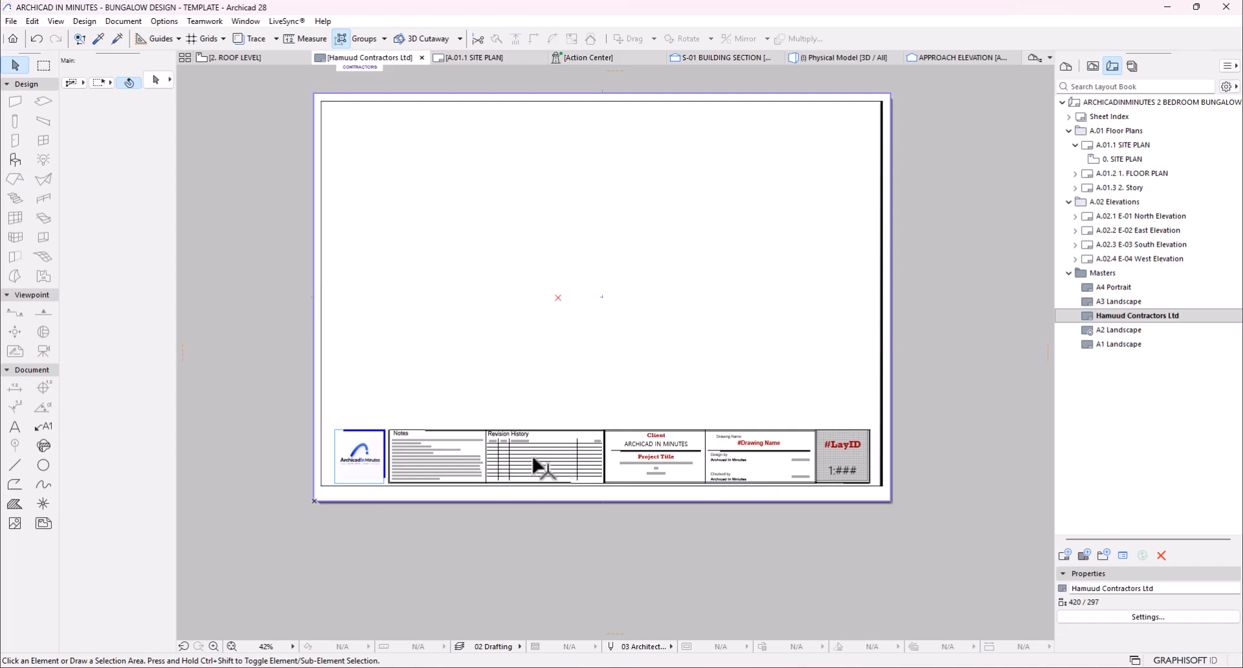
{"action": "scroll", "coordinate": [400, 450], "scroll_direction": "up", "scroll_amount": 4}
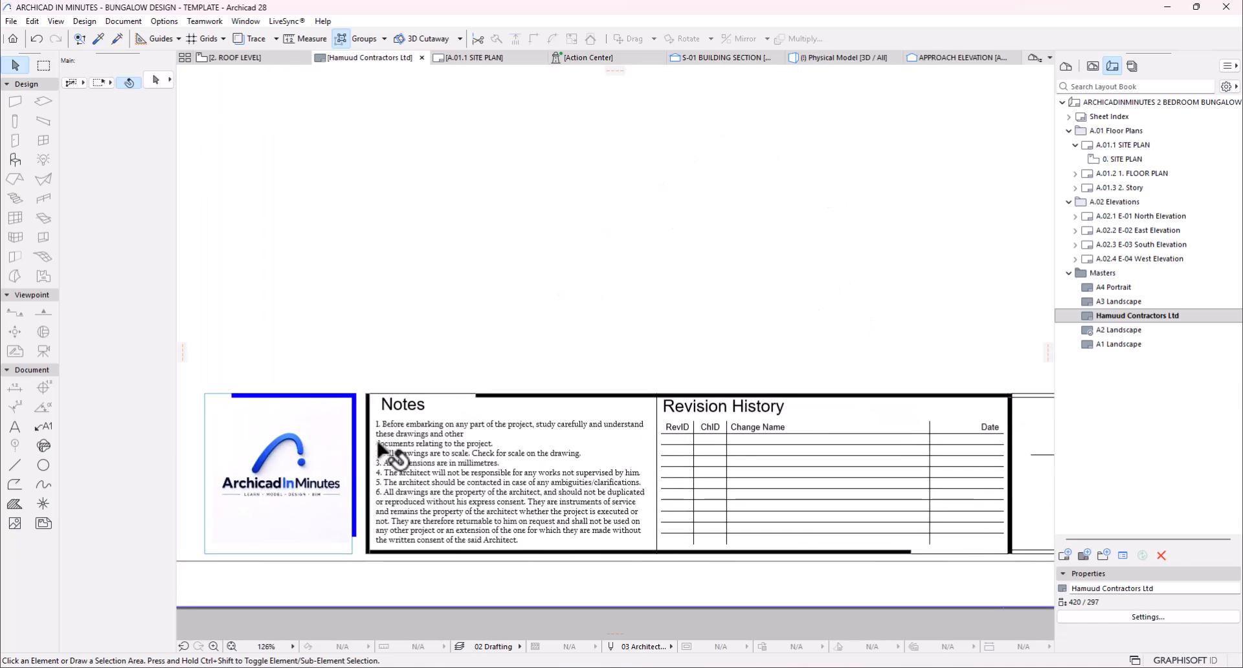
{"action": "scroll", "coordinate": [383, 447], "scroll_direction": "down", "scroll_amount": 4}
{"action": "scroll", "coordinate": [259, 447], "scroll_direction": "up", "scroll_amount": 4}
{"action": "left_click", "coordinate": [337, 447]}
{"action": "left_click", "coordinate": [409, 316]}
{"action": "scroll", "coordinate": [363, 353], "scroll_direction": "down", "scroll_amount": 4}
{"action": "scroll", "coordinate": [518, 388], "scroll_direction": "up", "scroll_amount": 3}
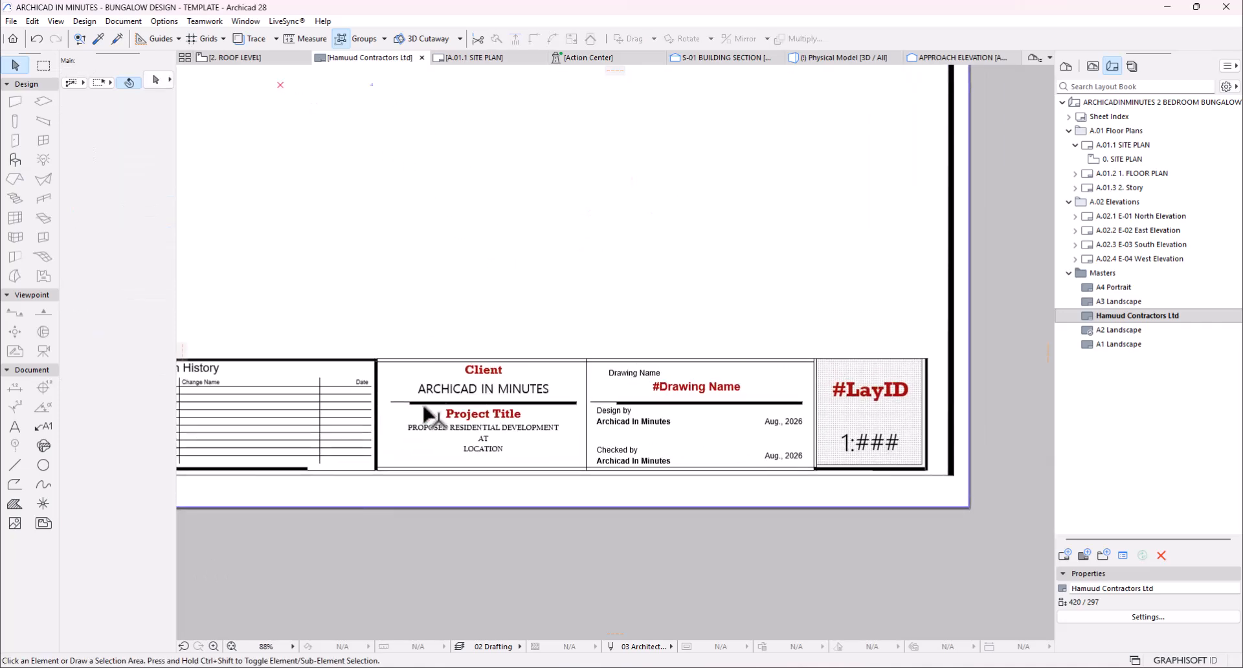
- Examine the client, project title, drawing name, designer, layout ID and scale fields in the master's title block
{"action": "scroll", "coordinate": [443, 406], "scroll_direction": "up", "scroll_amount": 1}
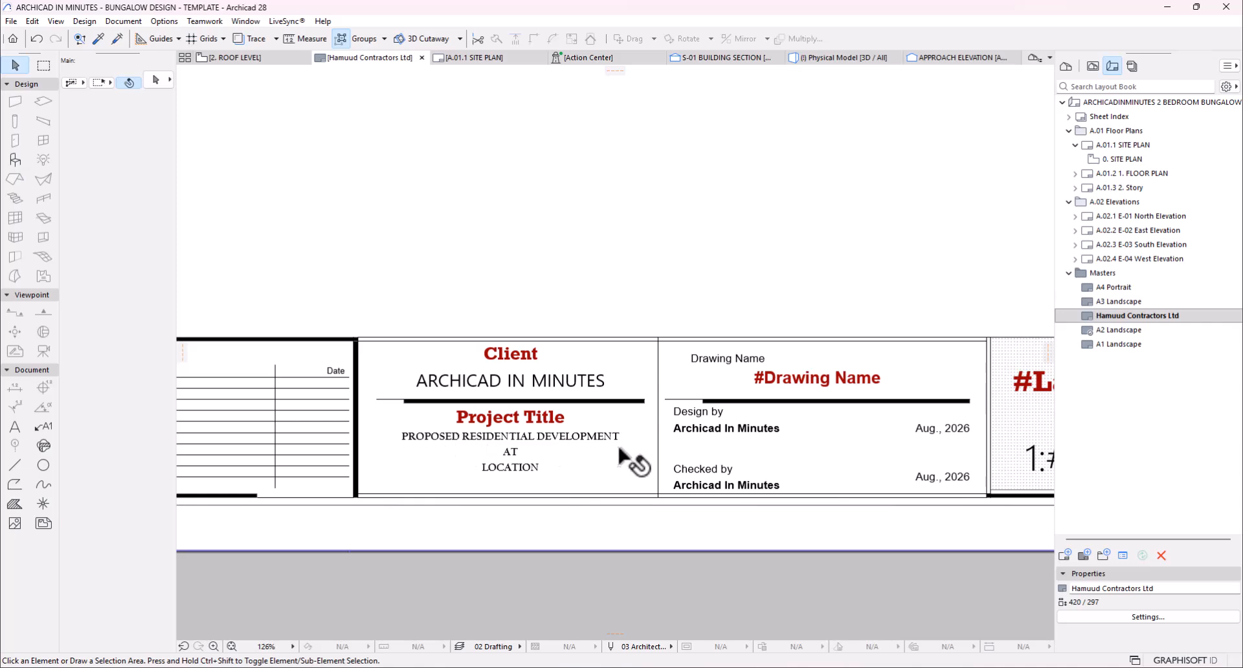
{"action": "scroll", "coordinate": [631, 454], "scroll_direction": "down", "scroll_amount": 2}
{"action": "scroll", "coordinate": [828, 464], "scroll_direction": "up", "scroll_amount": 3}
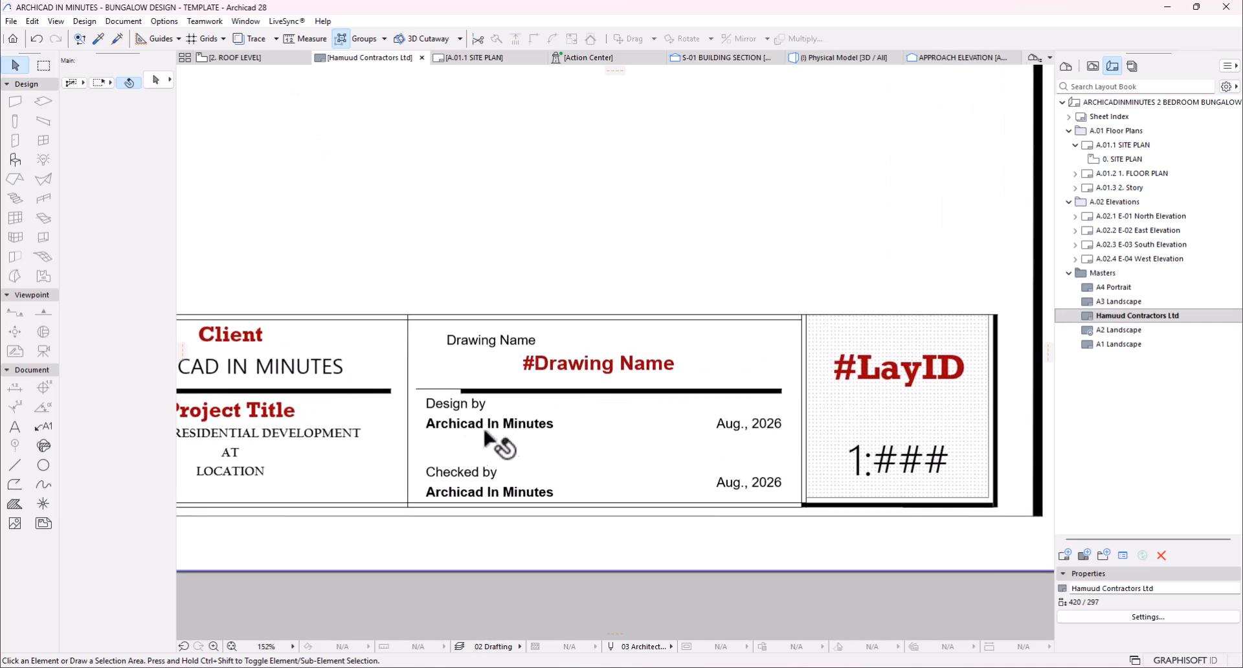
{"action": "left_click", "coordinate": [914, 377]}
{"action": "left_click", "coordinate": [868, 555]}
{"action": "scroll", "coordinate": [848, 544], "scroll_direction": "down", "scroll_amount": 3}
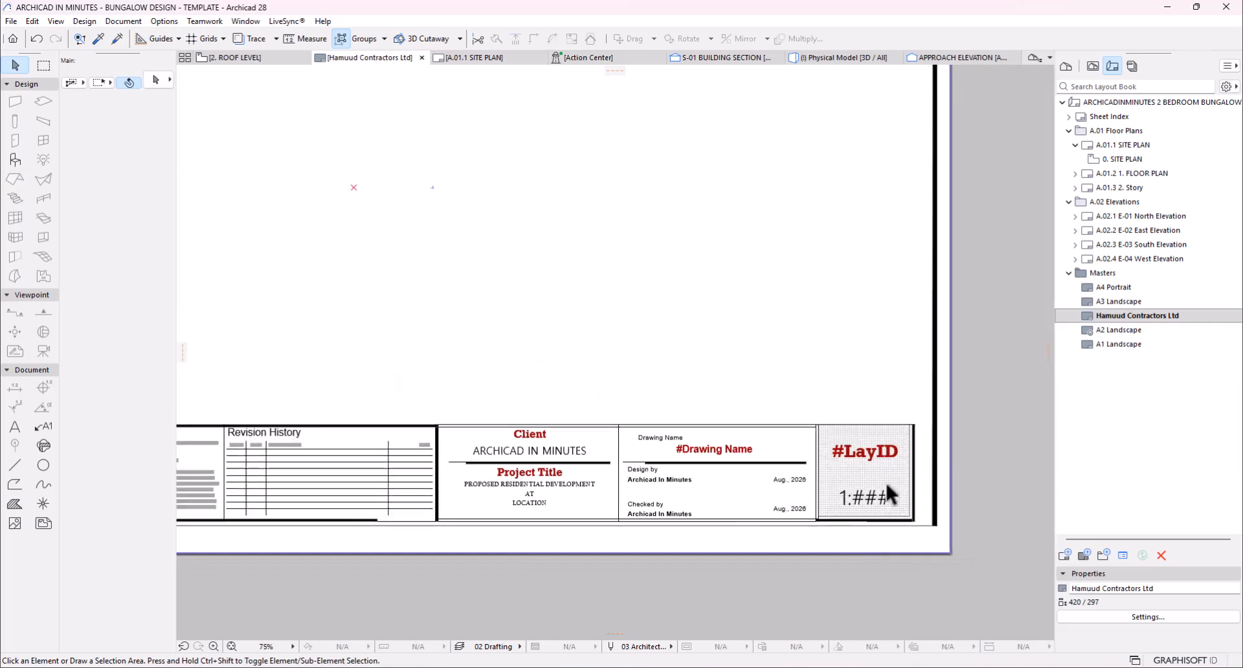
- Open the A.01.1 SITE PLAN layout and assign Hamuud Contractors Ltd as its master layout
{"action": "left_click", "coordinate": [1137, 146]}
{"action": "double_click", "coordinate": [1138, 146]}
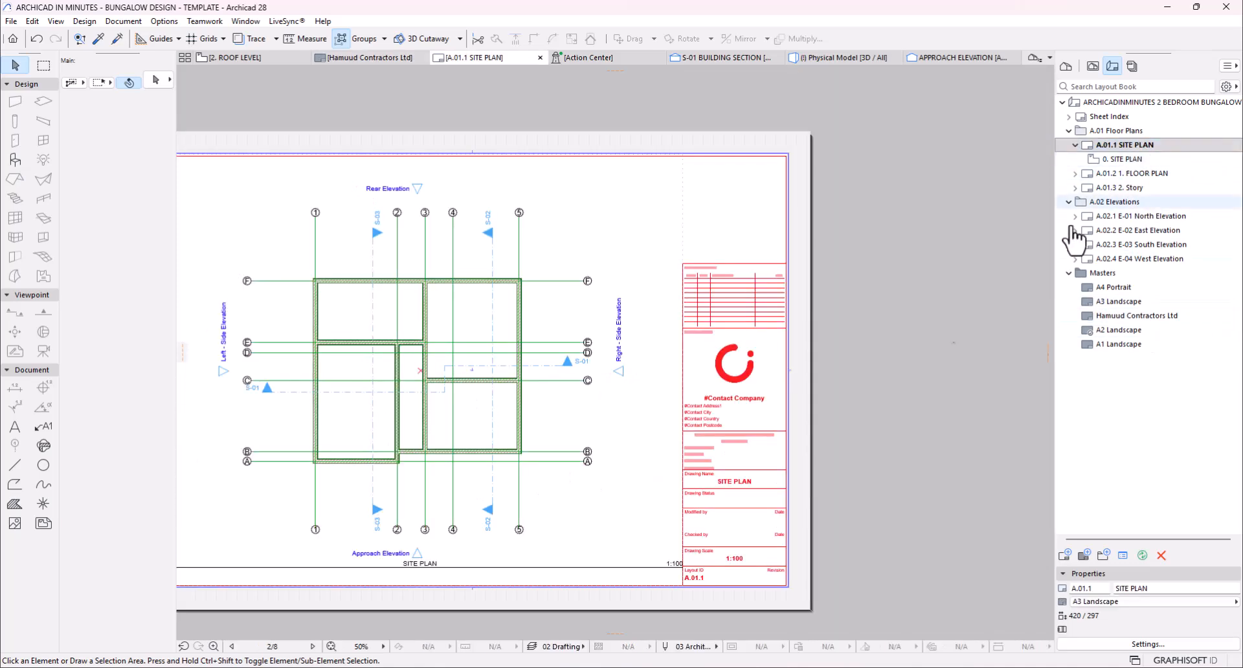
{"action": "left_click", "coordinate": [1127, 603]}
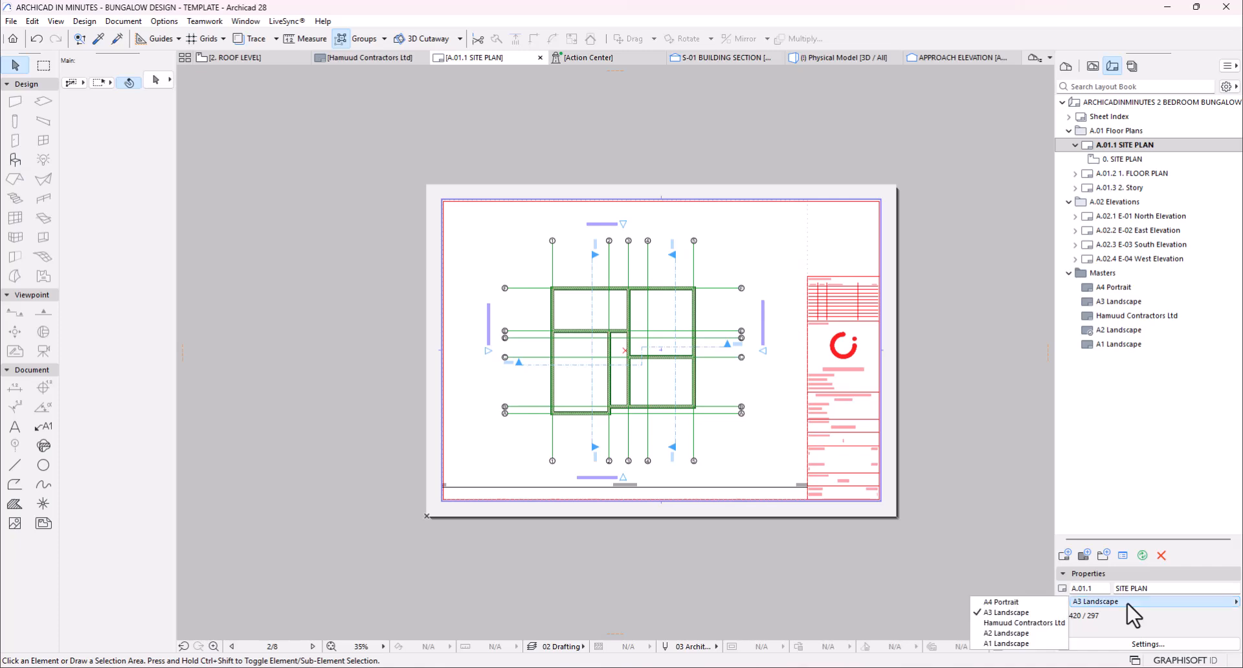
{"action": "left_click", "coordinate": [1025, 622]}
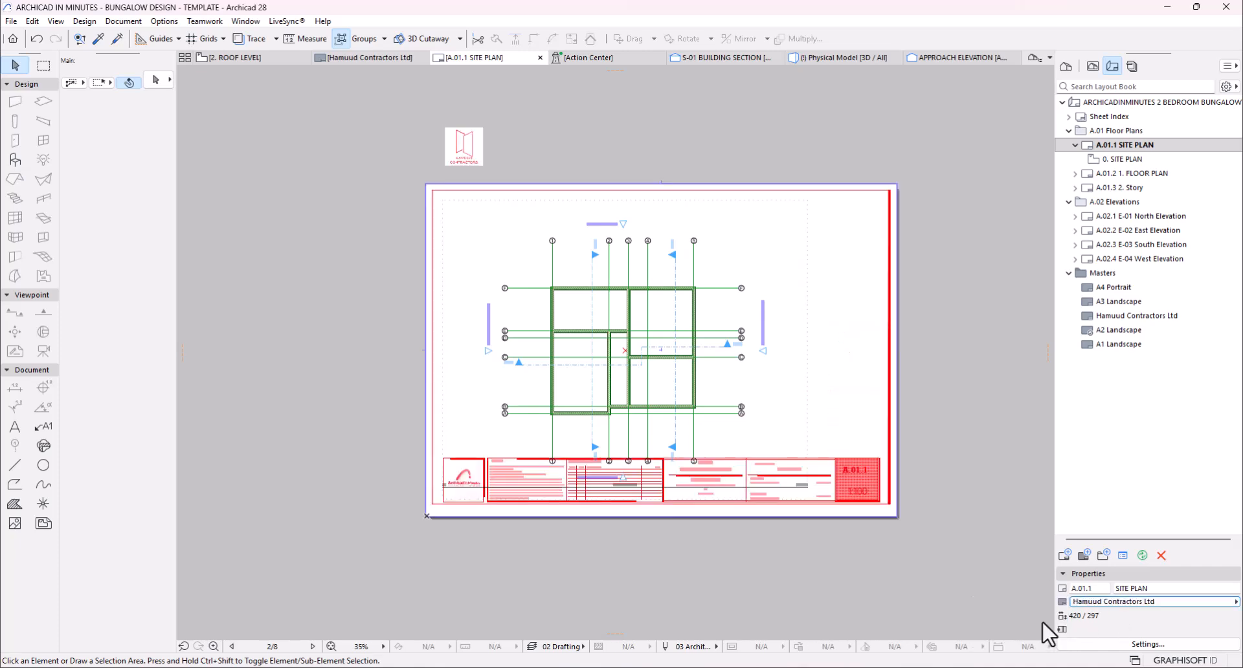
- Move the SITE PLAN drawing across to centre it on the sheet and up until its title sits just above the title block
{"action": "scroll", "coordinate": [625, 375], "scroll_direction": "up", "scroll_amount": 2}
{"action": "left_click", "coordinate": [619, 367]}
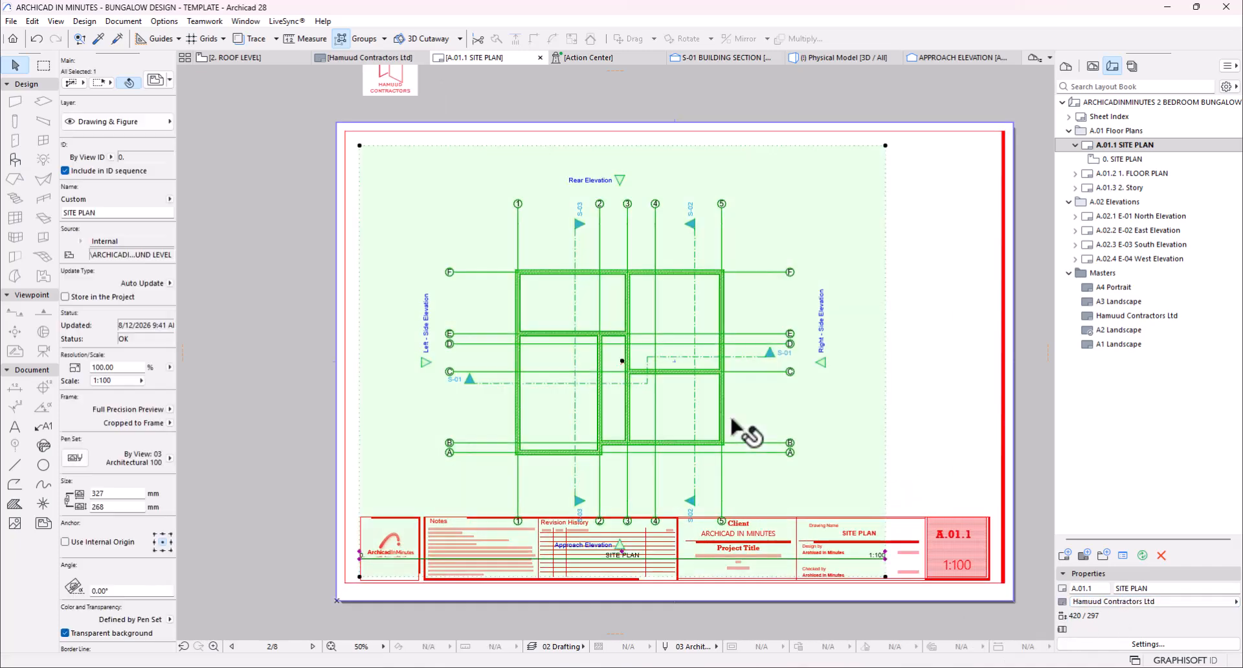
{"action": "left_click", "coordinate": [622, 360]}
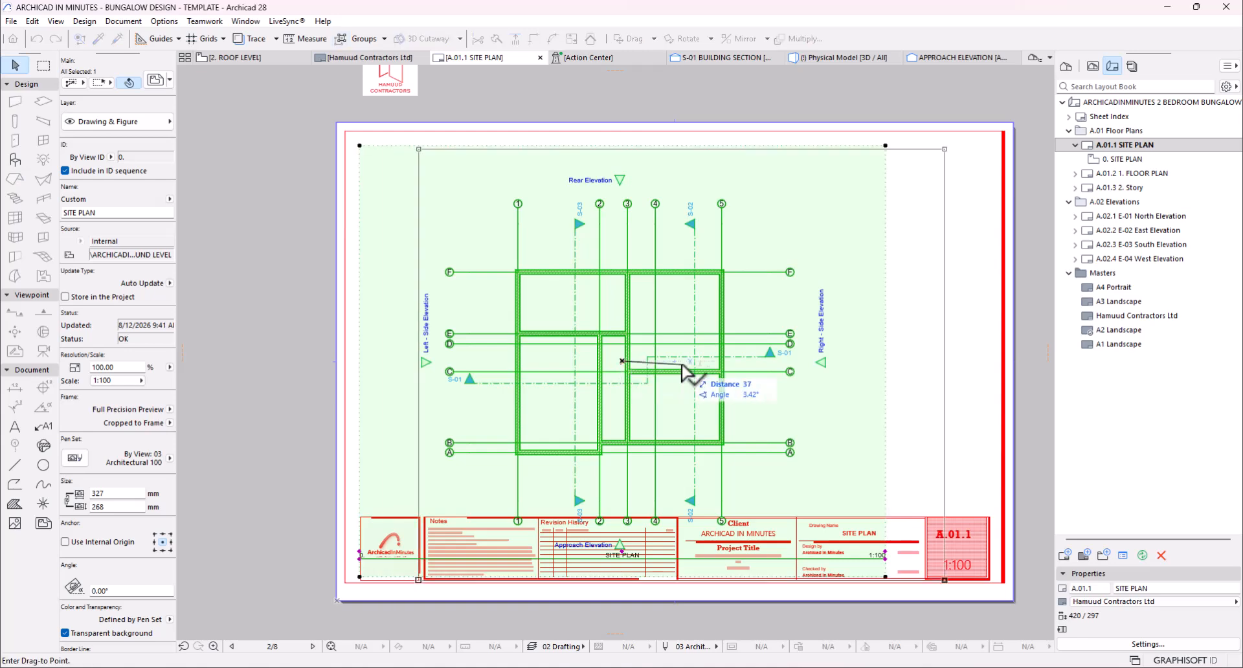
{"action": "left_click", "coordinate": [675, 115]}
{"action": "left_click", "coordinate": [709, 373]}
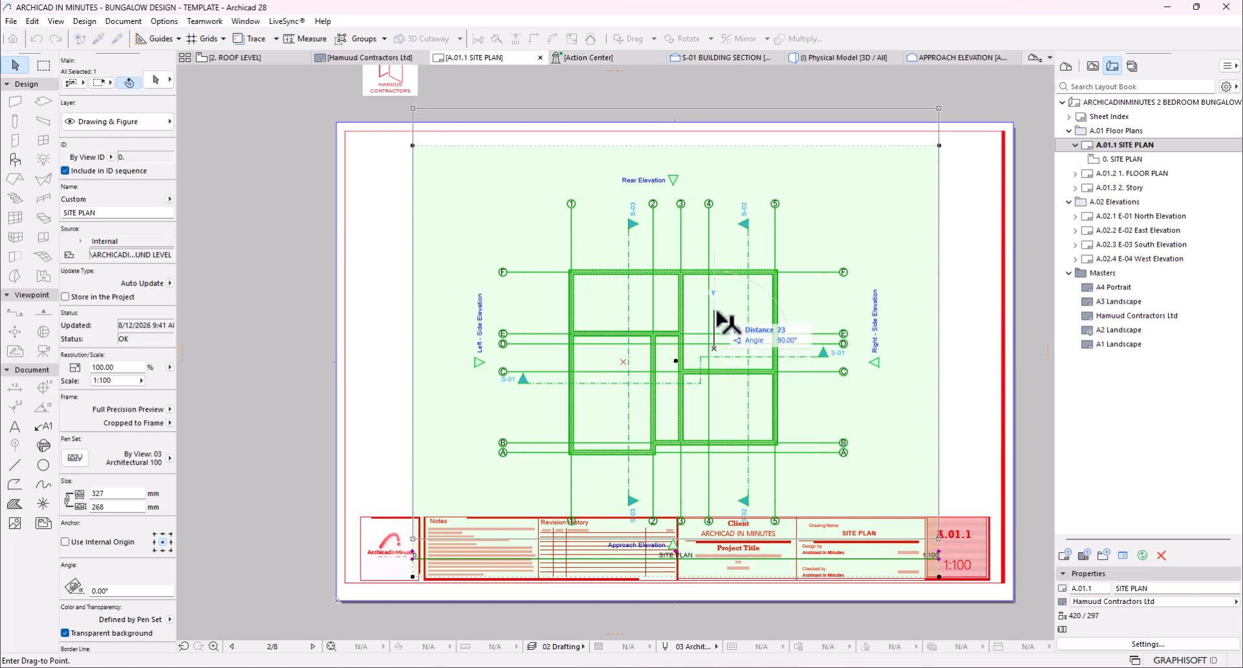
{"action": "left_click", "coordinate": [708, 332]}
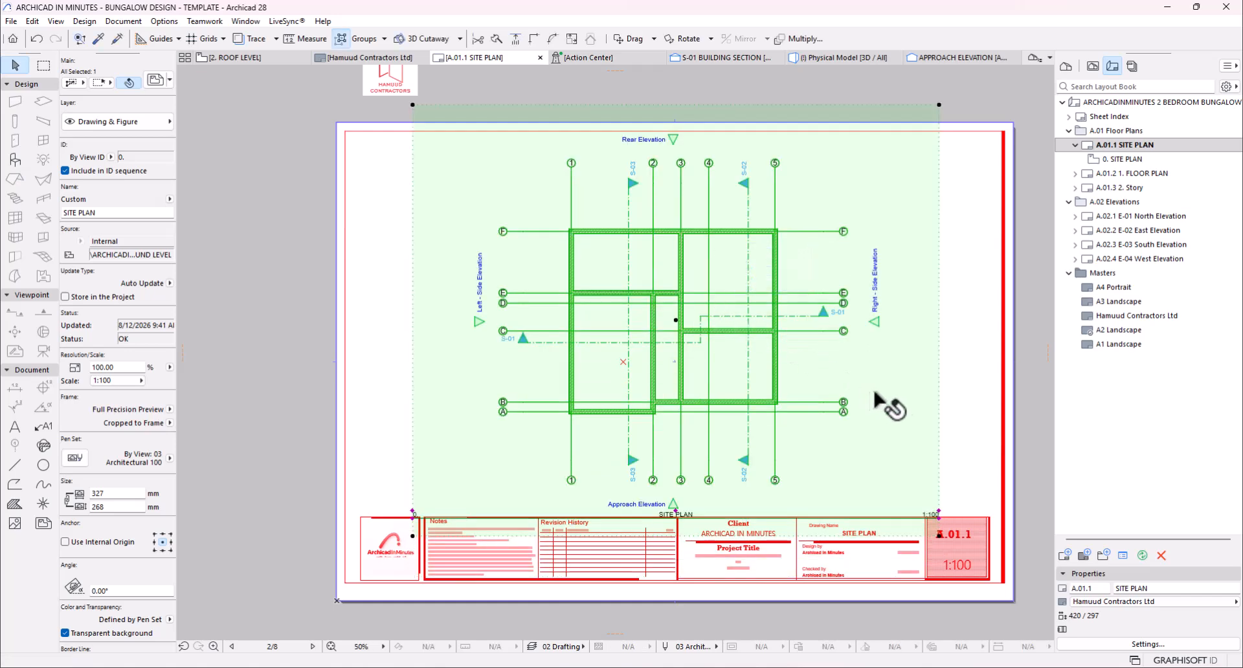
{"action": "key", "text": "Escape"}
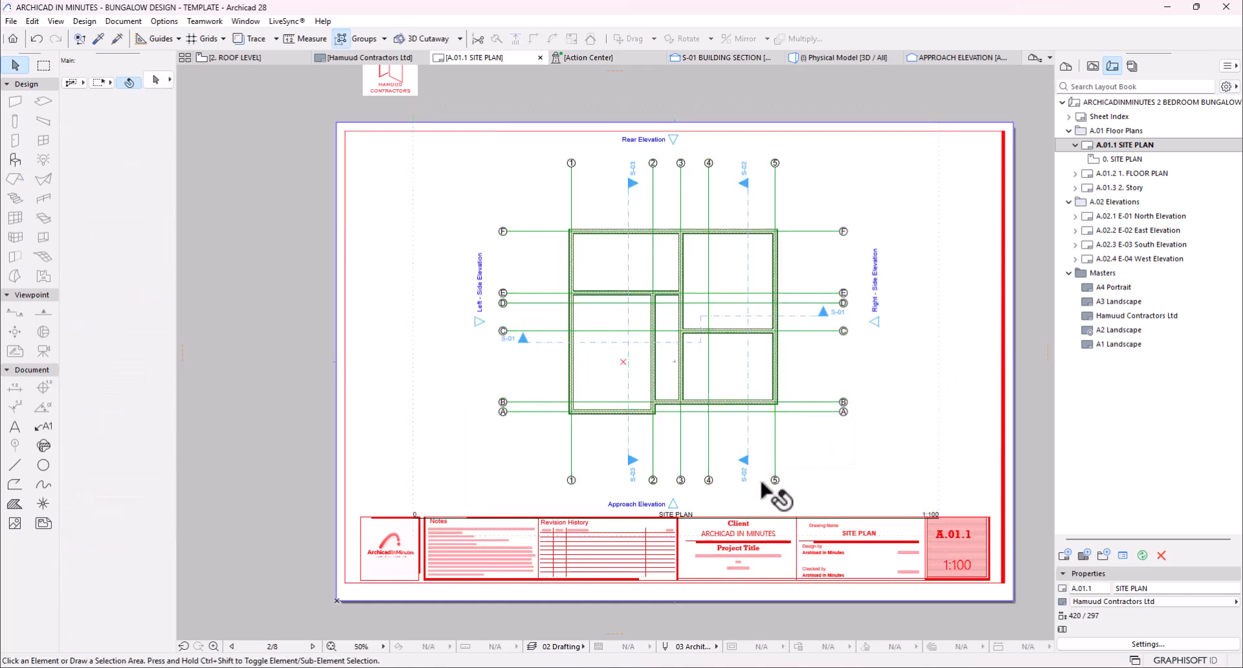
- Examine the site plan sheet's title block for its client, project title, drawing name, layout ID and scale entries
{"action": "scroll", "coordinate": [802, 547], "scroll_direction": "up", "scroll_amount": 5}
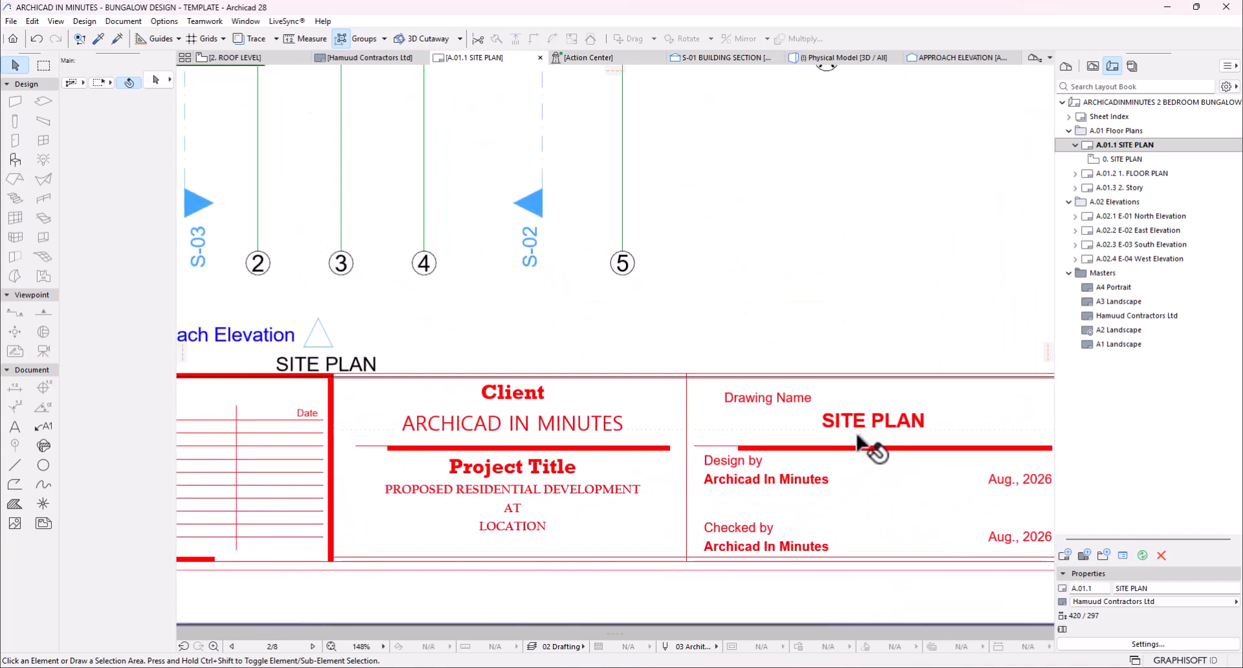
{"action": "scroll", "coordinate": [855, 444], "scroll_direction": "down", "scroll_amount": 5}
{"action": "scroll", "coordinate": [910, 466], "scroll_direction": "up", "scroll_amount": 4}
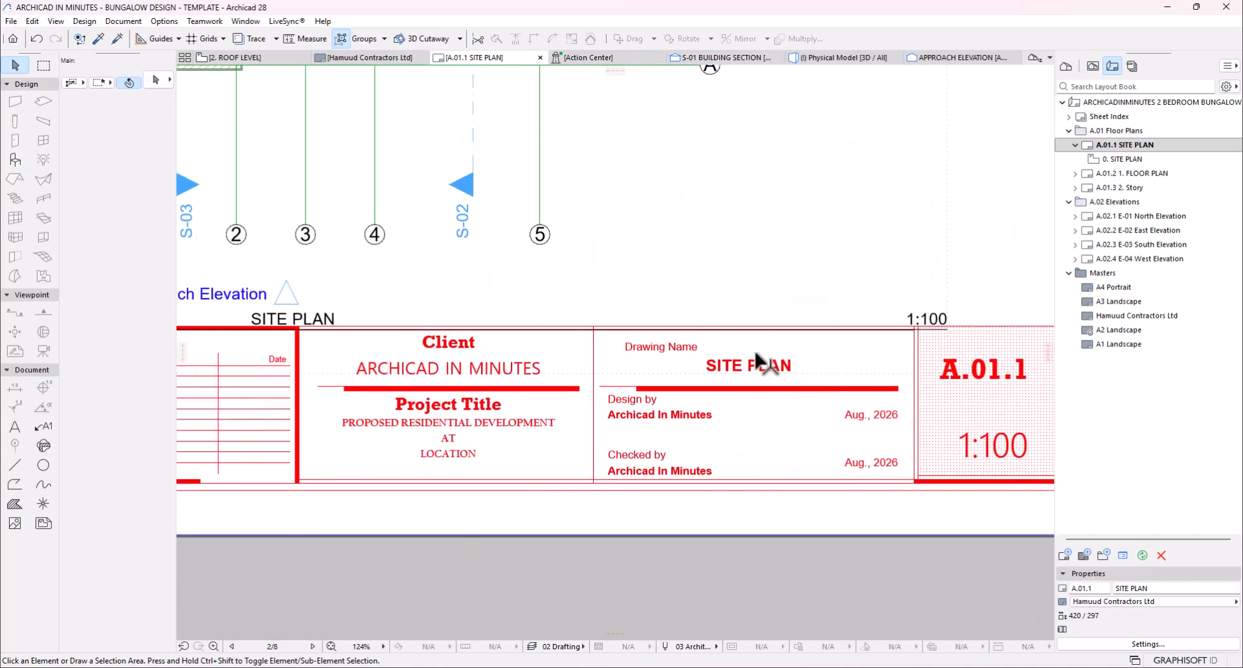
{"action": "middle_click_drag", "start_coordinate": [1016, 382], "coordinate": [878, 394]}
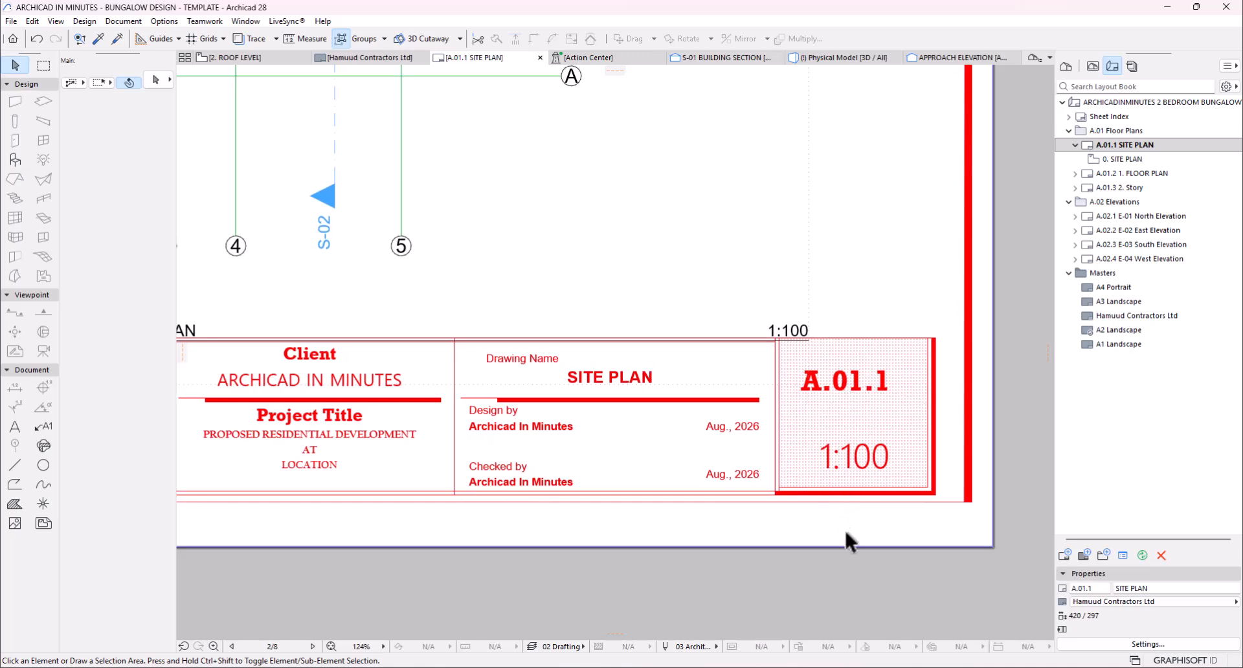
- Open the A.02.1 E-01 North Elevation layout and change its master layout to A3 Landscape
{"action": "double_click", "coordinate": [1131, 216]}
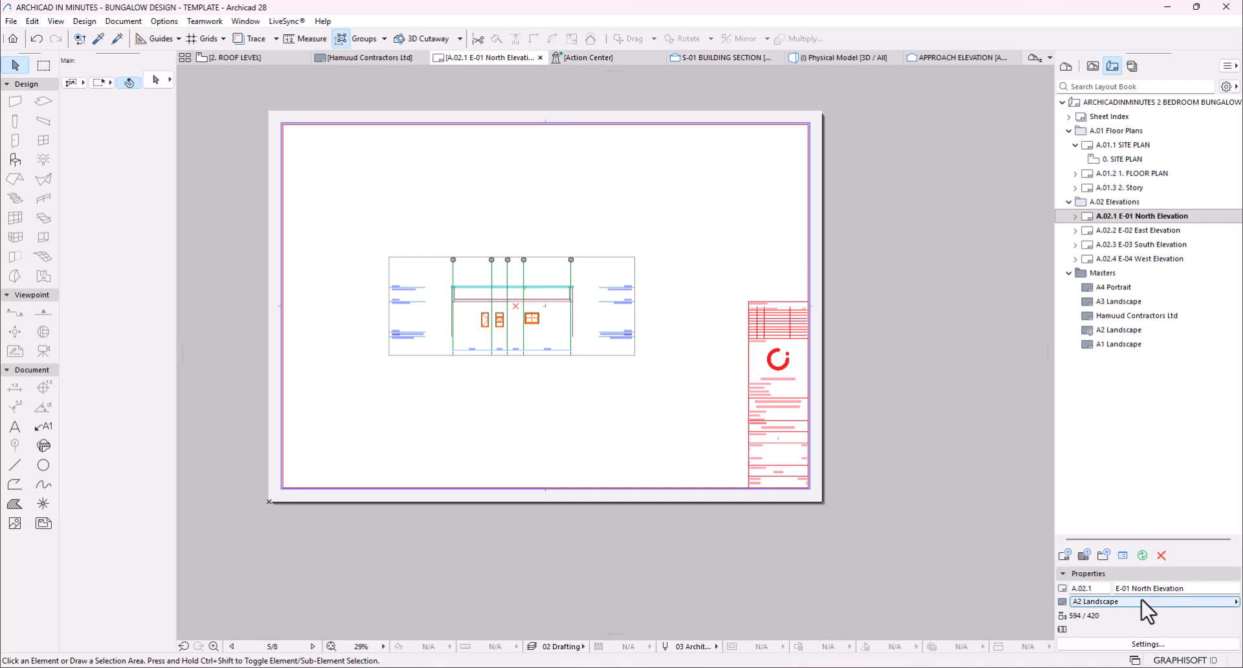
{"action": "left_click", "coordinate": [1107, 601]}
{"action": "left_click", "coordinate": [1007, 612]}
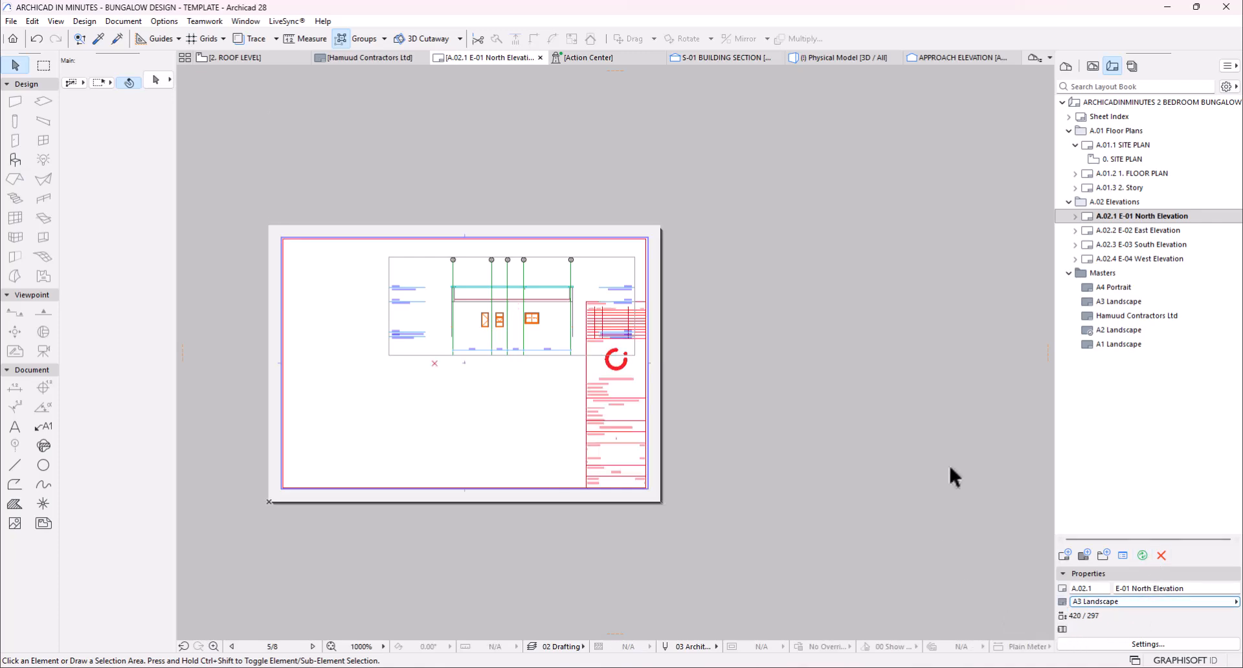
- Move the REAR ELEVATION drawing to the centre of the A3 sheet and deselect it
{"action": "left_click", "coordinate": [534, 304]}
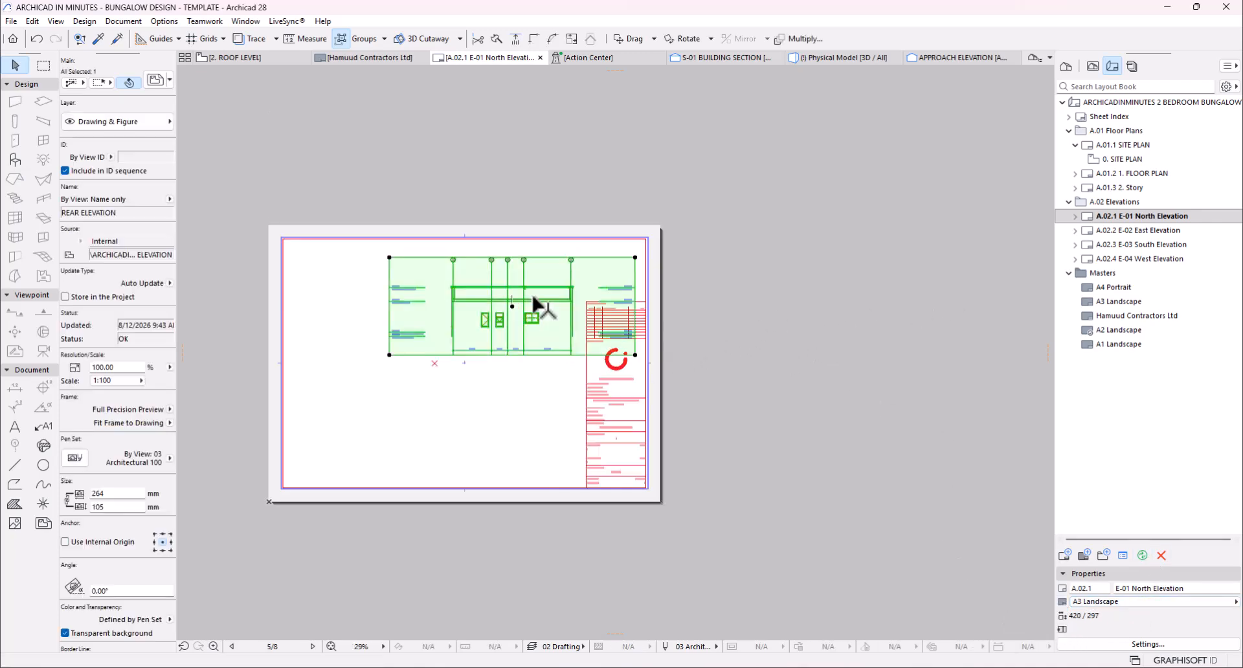
{"action": "left_click_drag", "start_coordinate": [512, 307], "coordinate": [463, 360]}
{"action": "left_click", "coordinate": [463, 361]}
{"action": "left_click", "coordinate": [770, 299]}
{"action": "left_click_drag", "start_coordinate": [795, 267], "coordinate": [869, 372]}
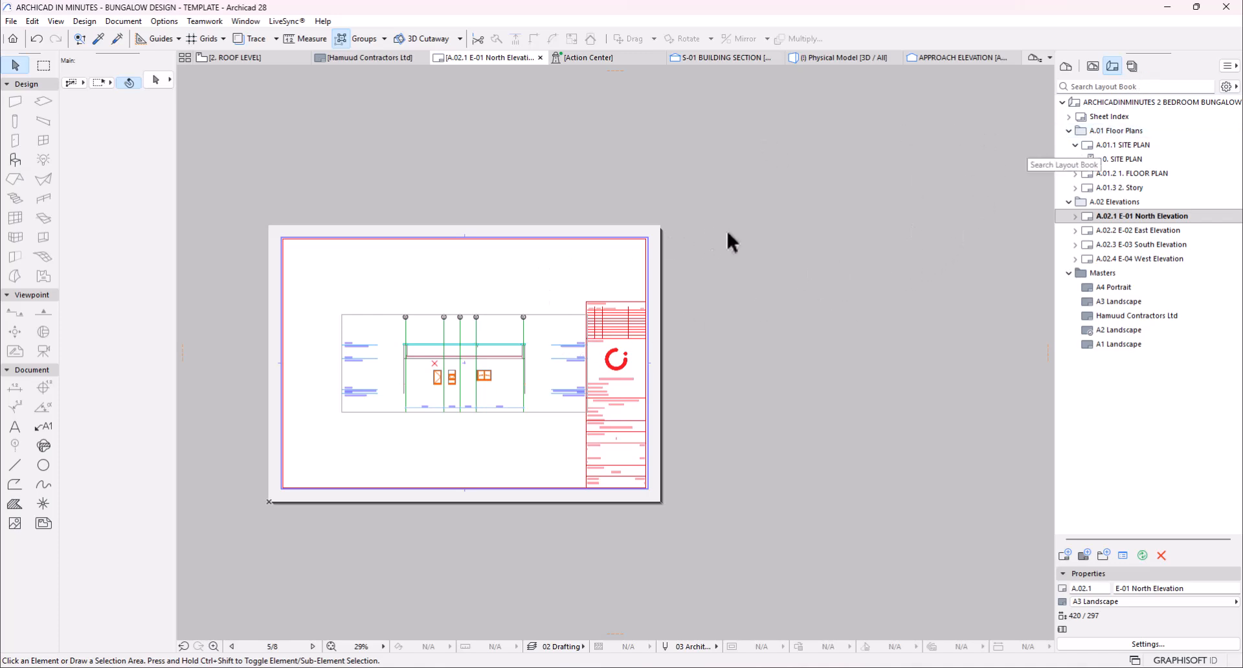
- Show the Organizer beside the layout book and switch its target side to the View Map, down to the Sections folder
{"action": "left_click", "coordinate": [1229, 67]}
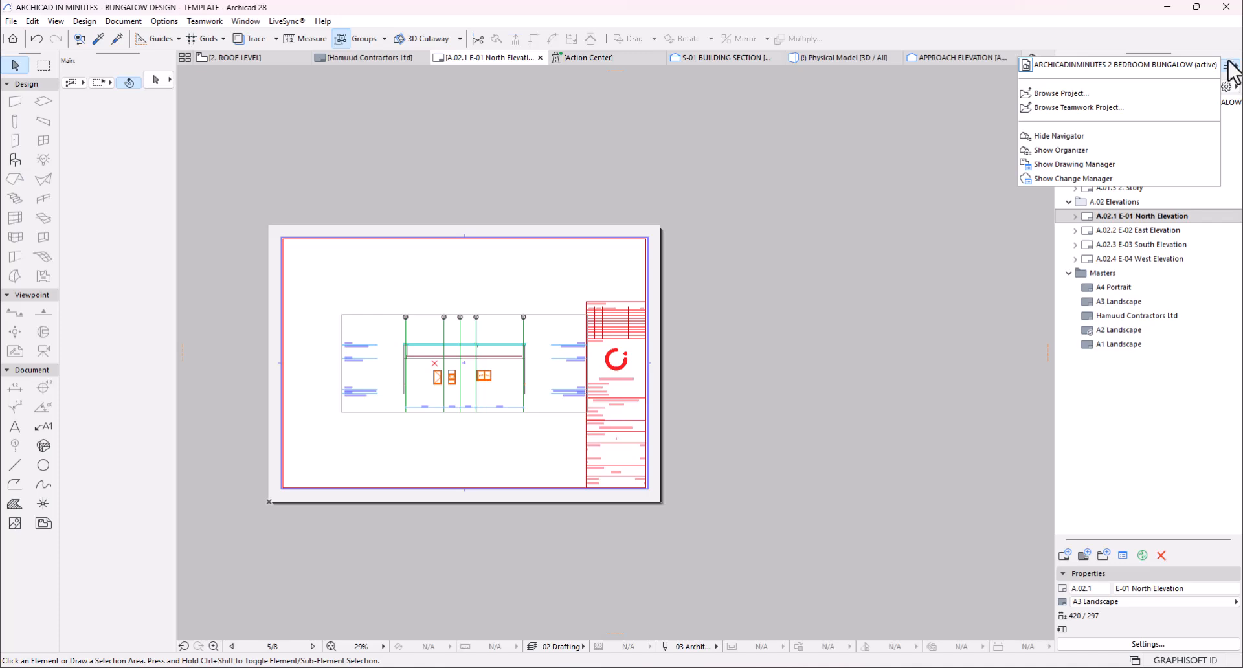
{"action": "left_click", "coordinate": [1102, 152]}
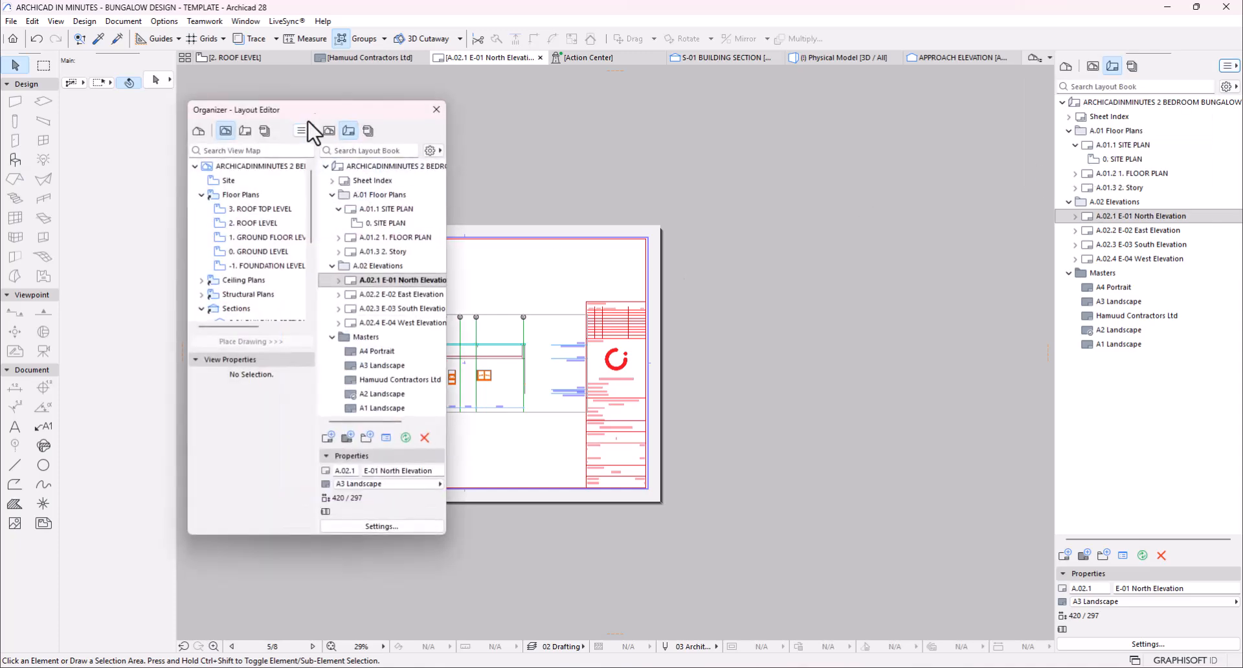
{"action": "left_click_drag", "start_coordinate": [334, 110], "coordinate": [843, 112]}
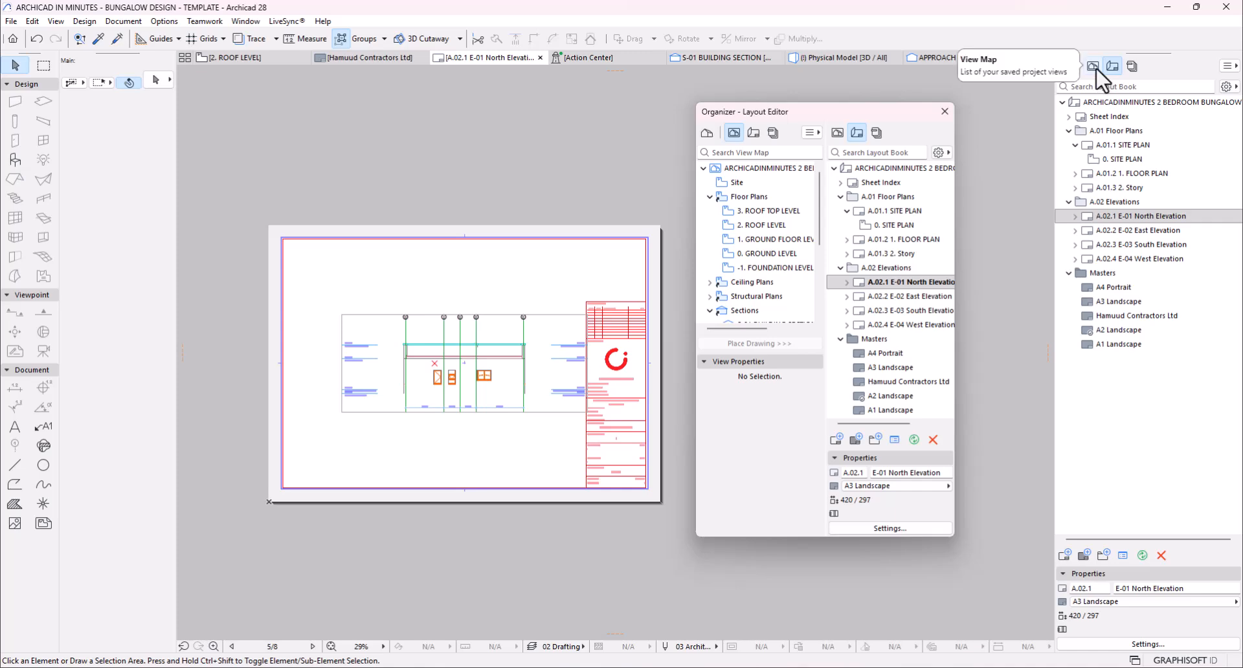
{"action": "left_click", "coordinate": [837, 133]}
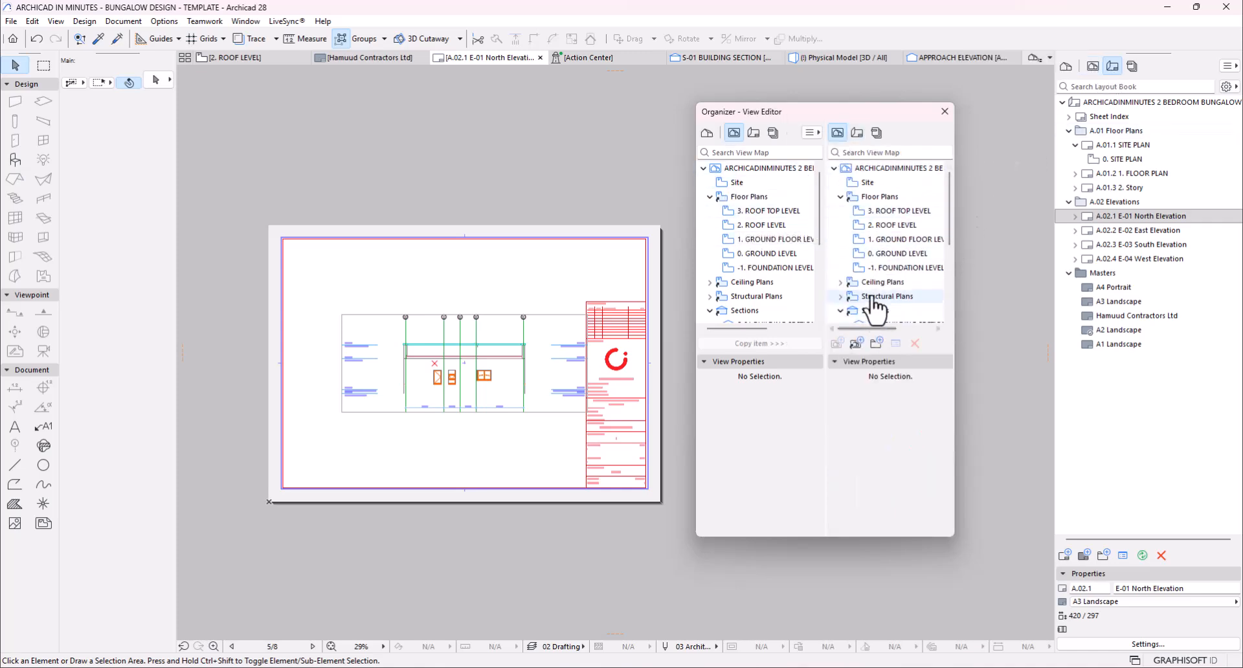
{"action": "scroll", "coordinate": [900, 304], "scroll_direction": "down", "scroll_amount": 1}
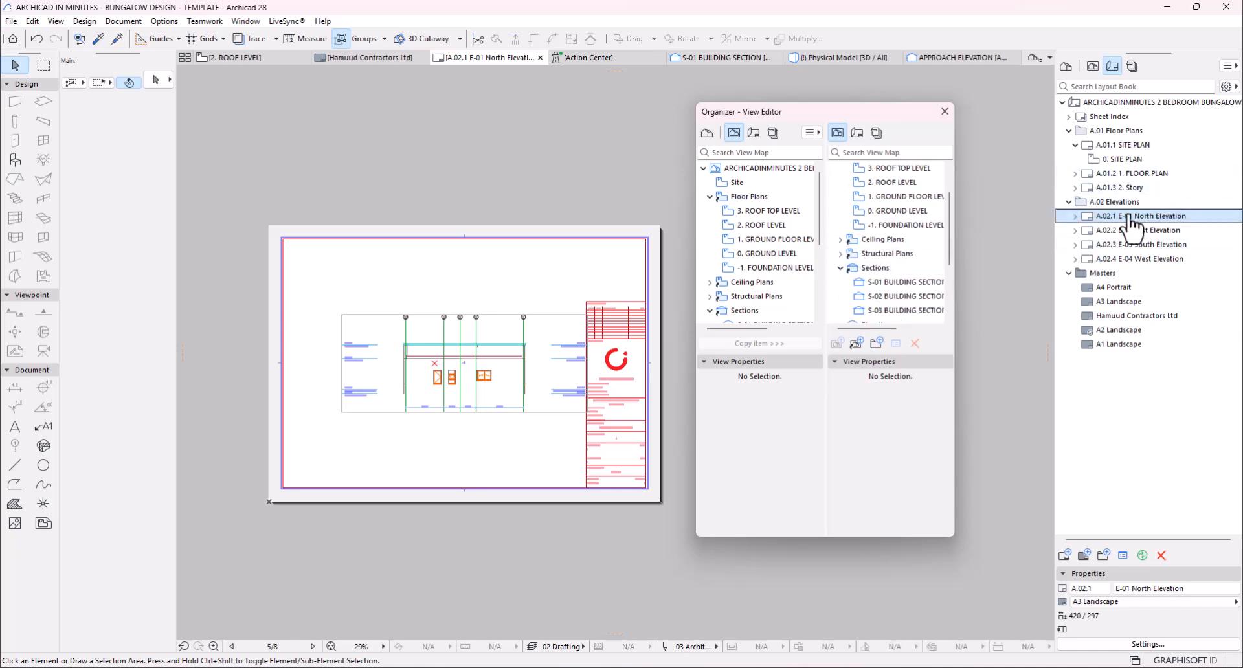
- Collapse the Floor Plans and Elevations subsets and place the View Map's Sections folder between them in the layout book
{"action": "left_click", "coordinate": [1068, 130]}
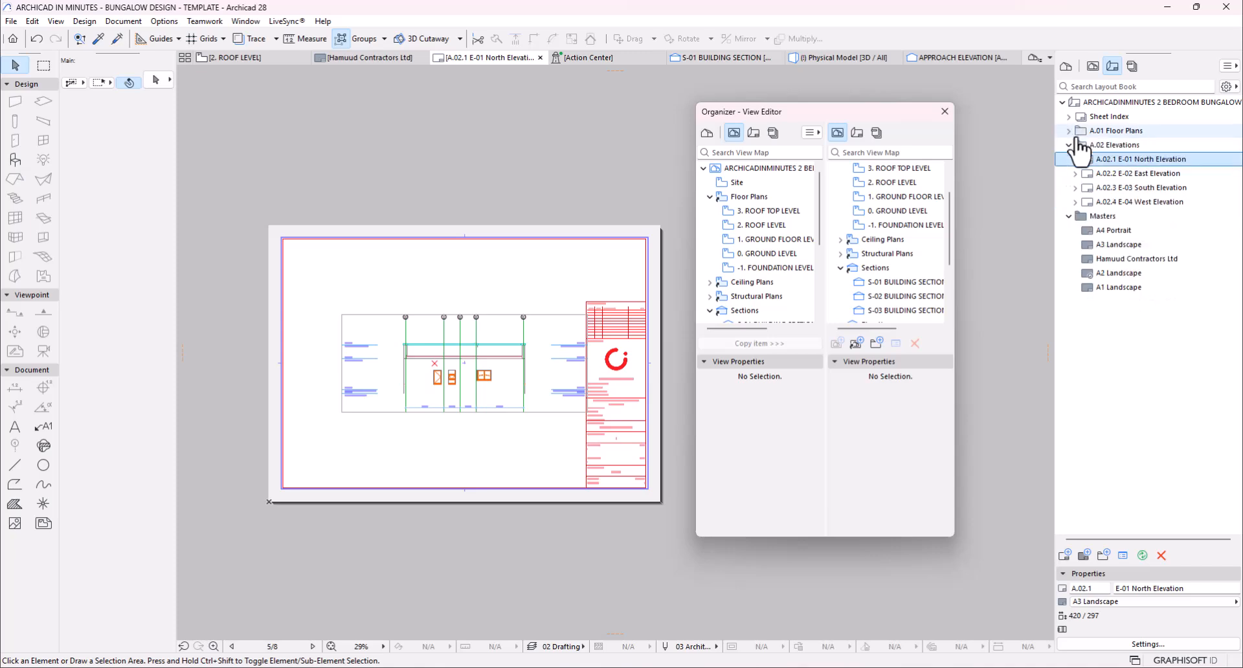
{"action": "left_click", "coordinate": [1072, 159]}
{"action": "left_click", "coordinate": [1068, 145]}
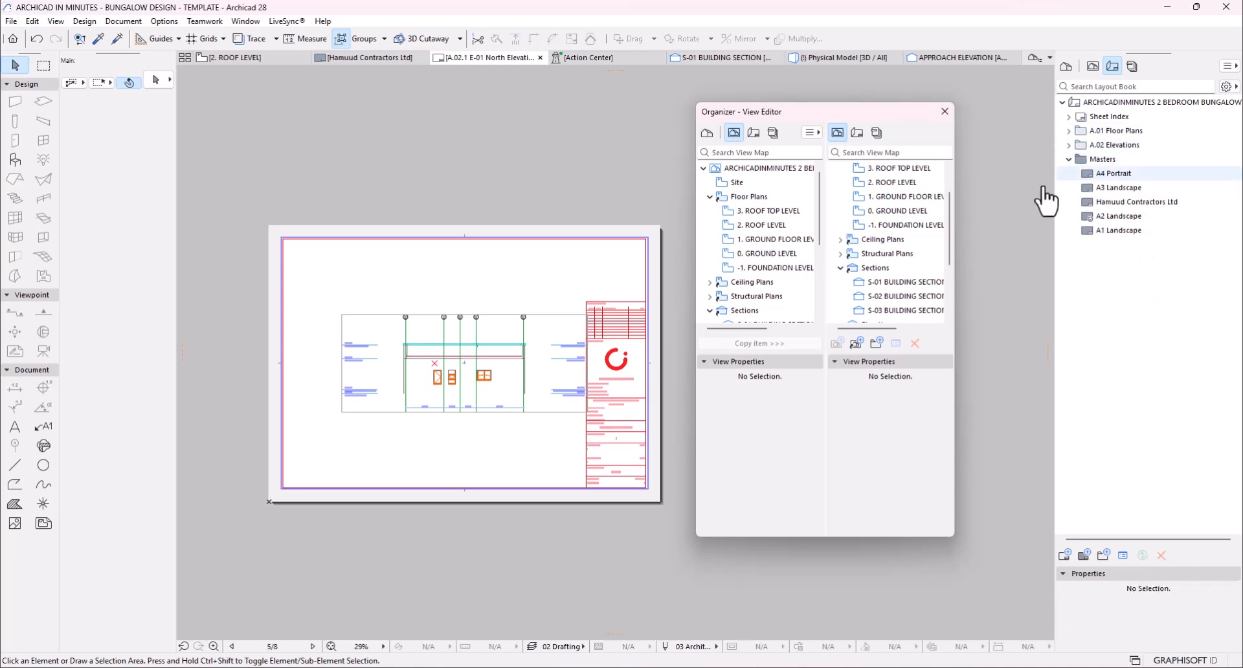
{"action": "left_click", "coordinate": [896, 268]}
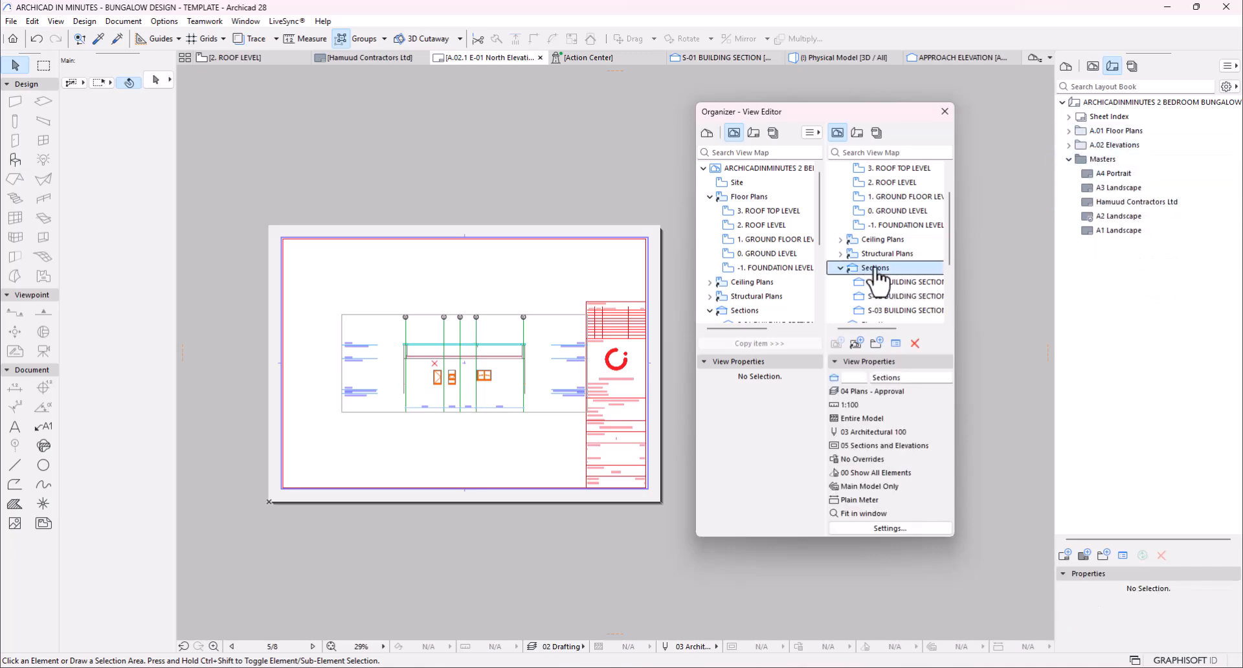
{"action": "left_click_drag", "start_coordinate": [896, 268], "coordinate": [980, 241]}
{"action": "left_click_drag", "start_coordinate": [1048, 181], "coordinate": [1105, 141]}
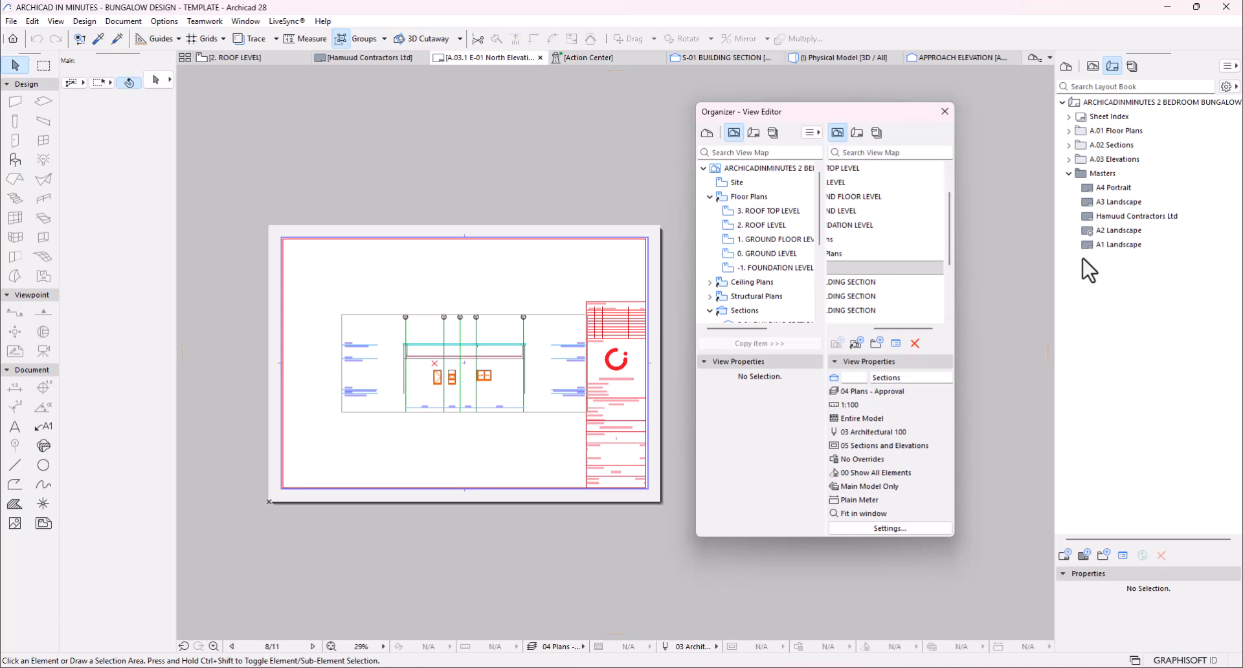
- Open the A.02.1 S-01 BUILDING SECTION layout, then delete the A.02 Sections subset with its layouts
{"action": "left_click", "coordinate": [1069, 145]}
{"action": "double_click", "coordinate": [1126, 159]}
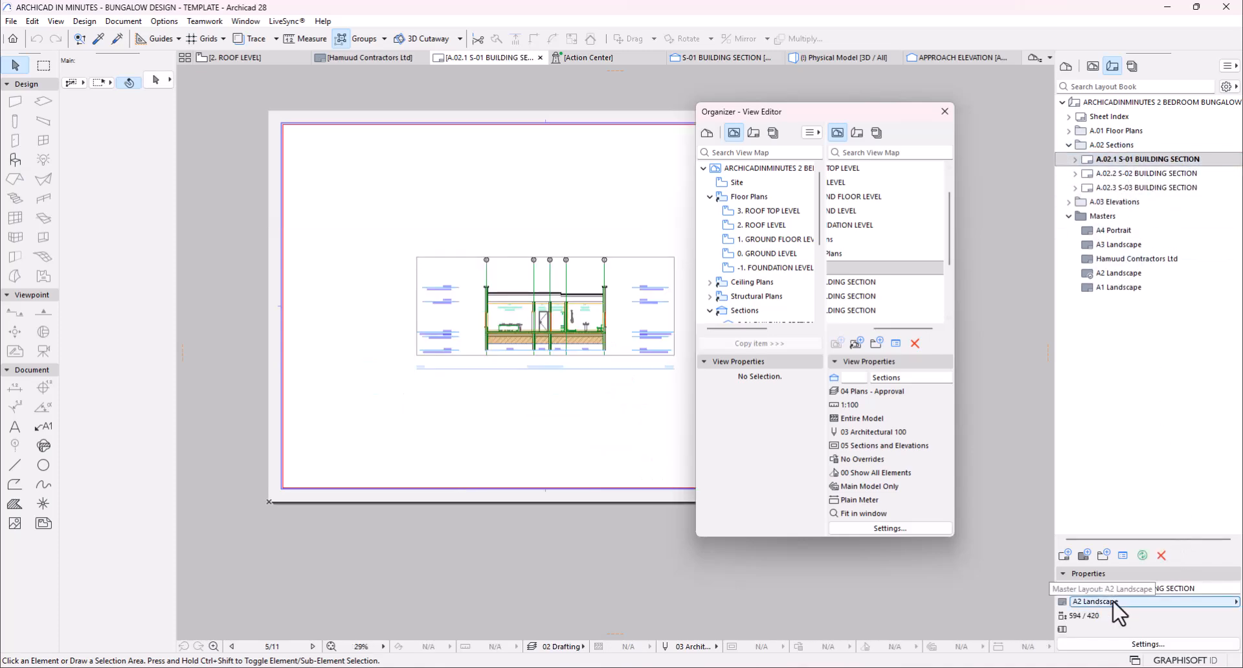
{"action": "left_click", "coordinate": [1101, 145]}
{"action": "left_click", "coordinate": [1163, 556]}
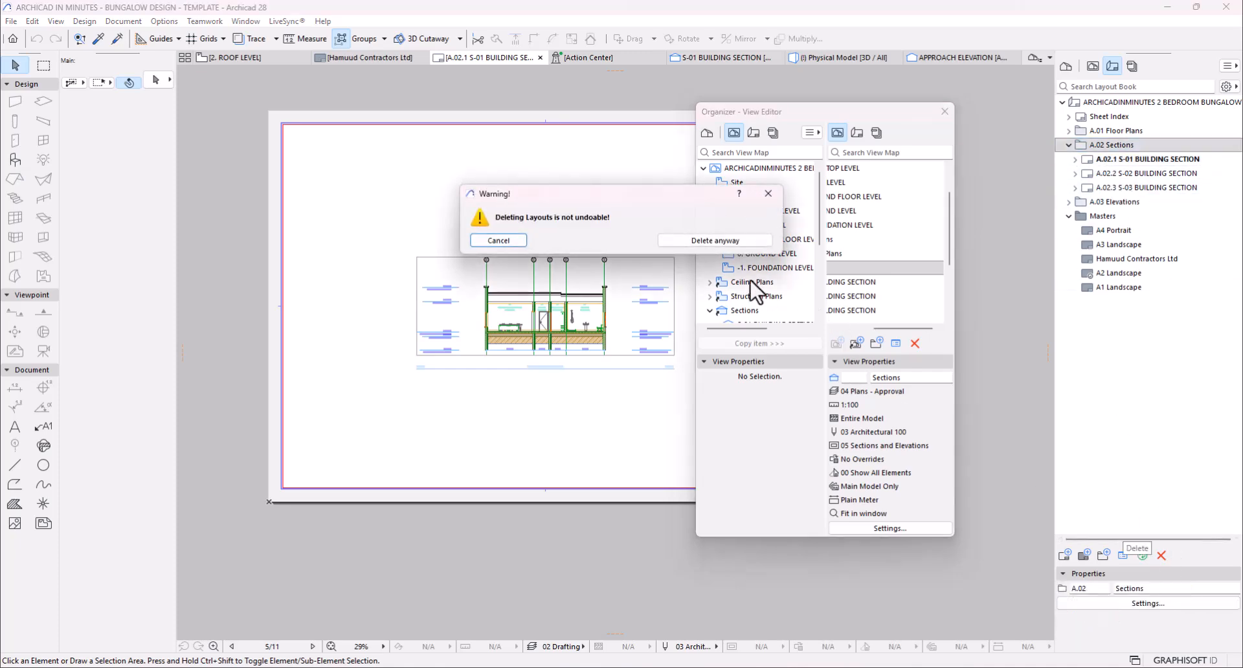
{"action": "left_click", "coordinate": [731, 236]}
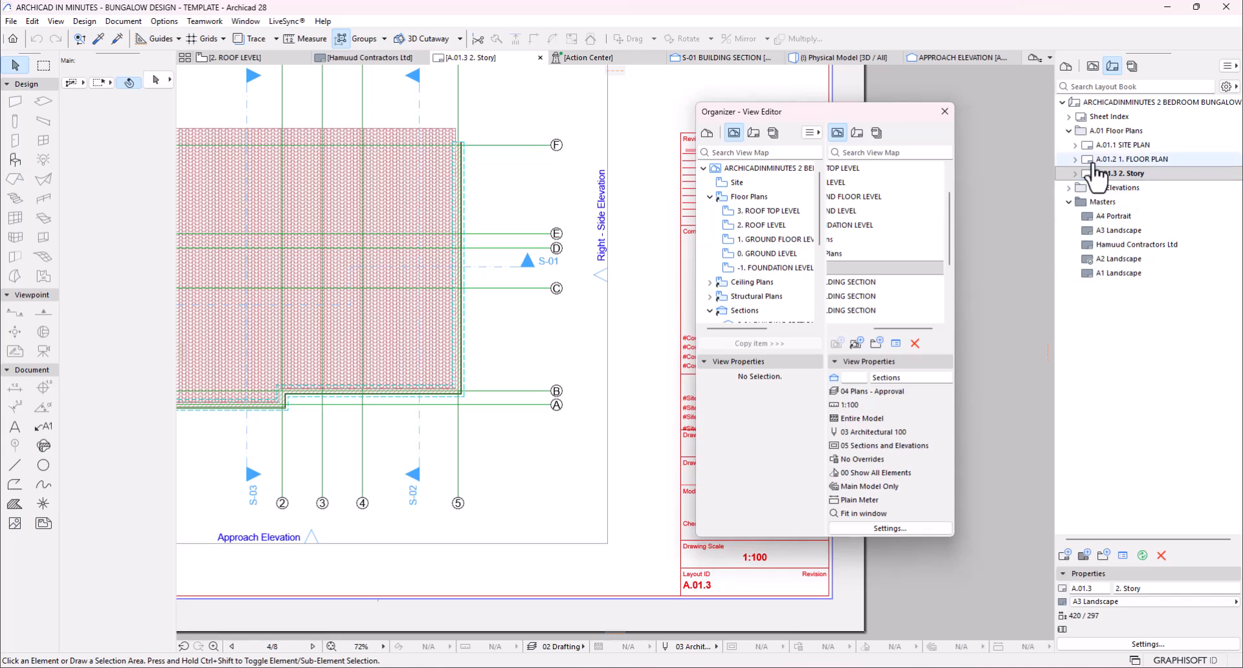
- Collapse the Floor Plans subset and set the Hamuud Contractors Ltd master as the default for new layouts
{"action": "left_click", "coordinate": [1068, 131]}
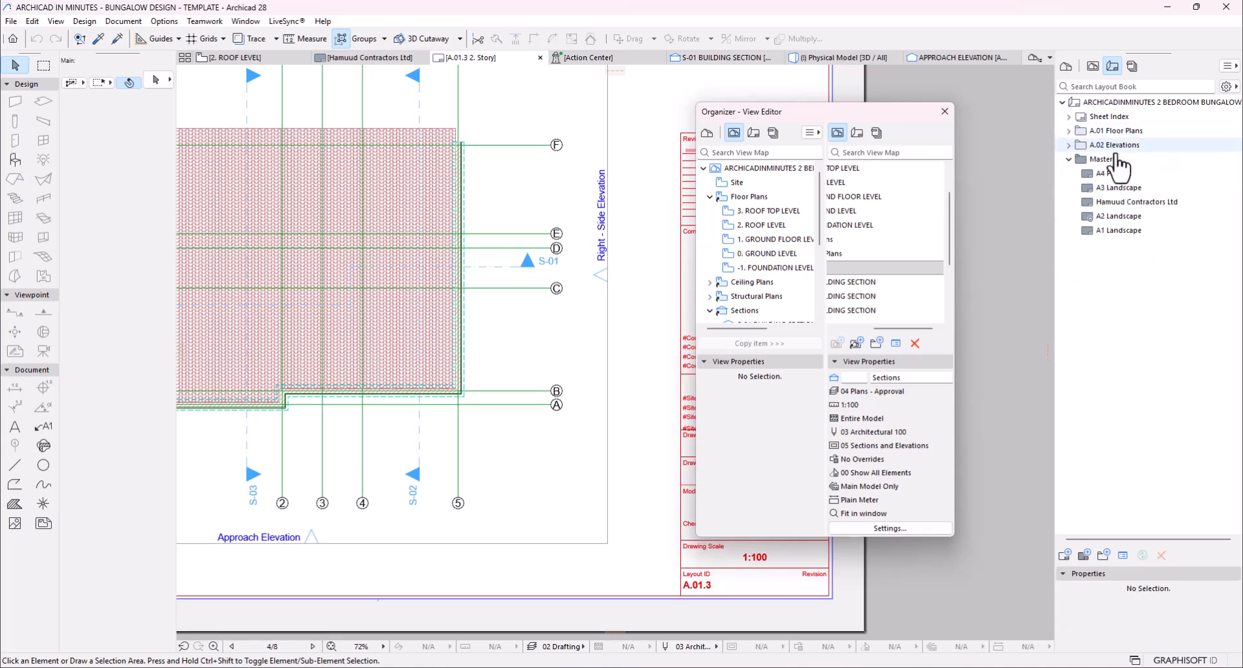
{"action": "left_click", "coordinate": [1133, 203]}
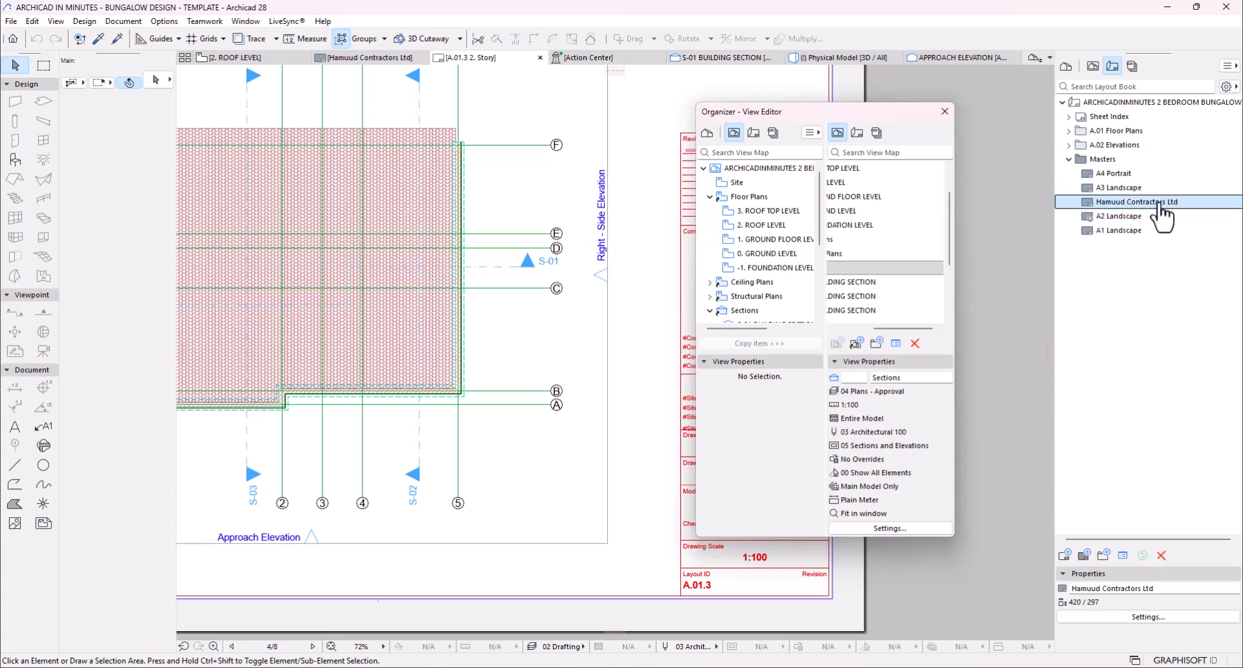
{"action": "right_click", "coordinate": [1157, 206]}
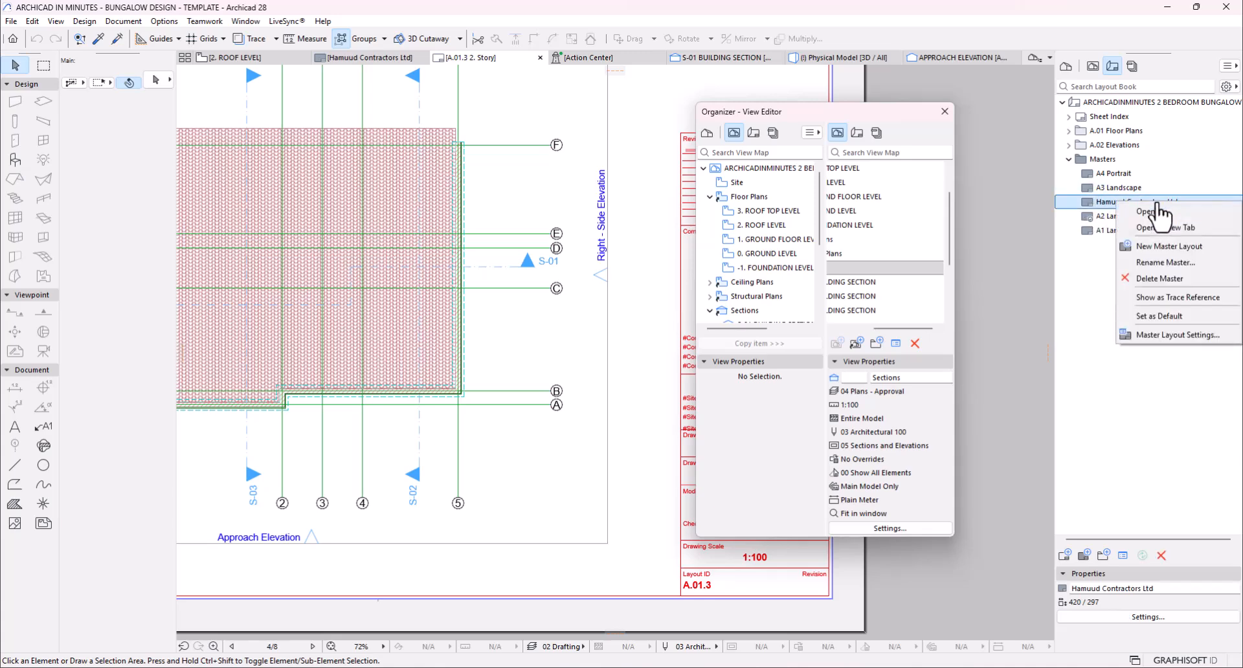
{"action": "left_click", "coordinate": [1158, 317]}
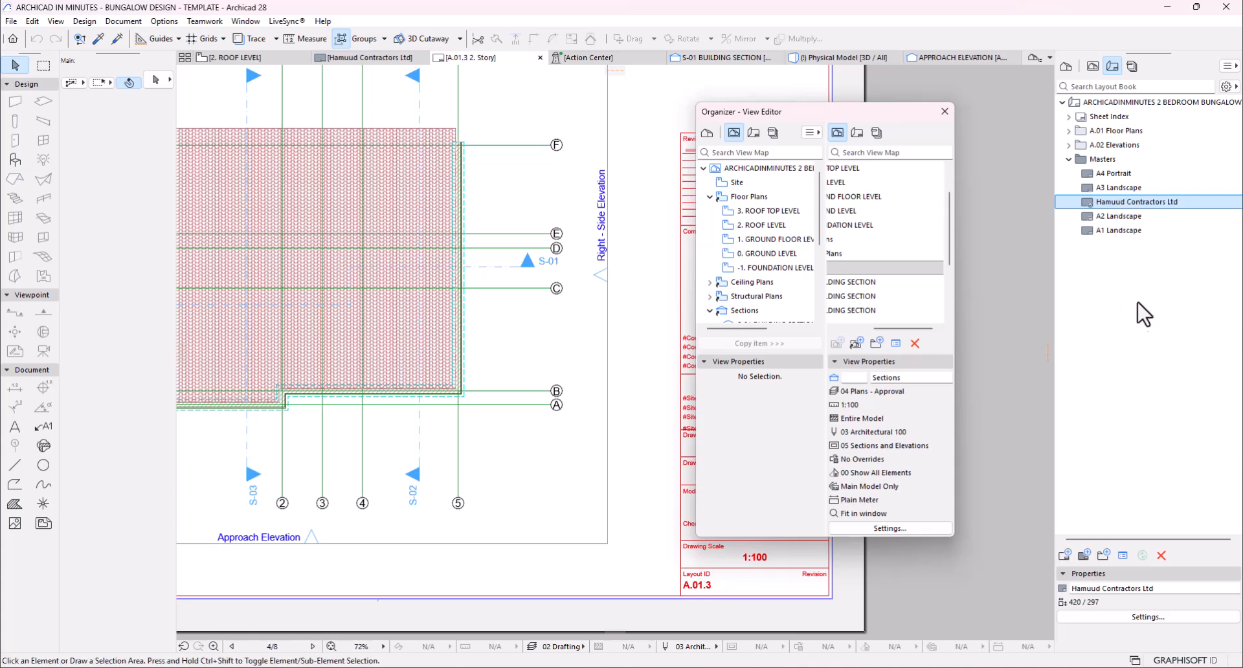
- Make A3 Landscape the default master, then switch the default back to Hamuud Contractors Ltd
{"action": "right_click", "coordinate": [1113, 190]}
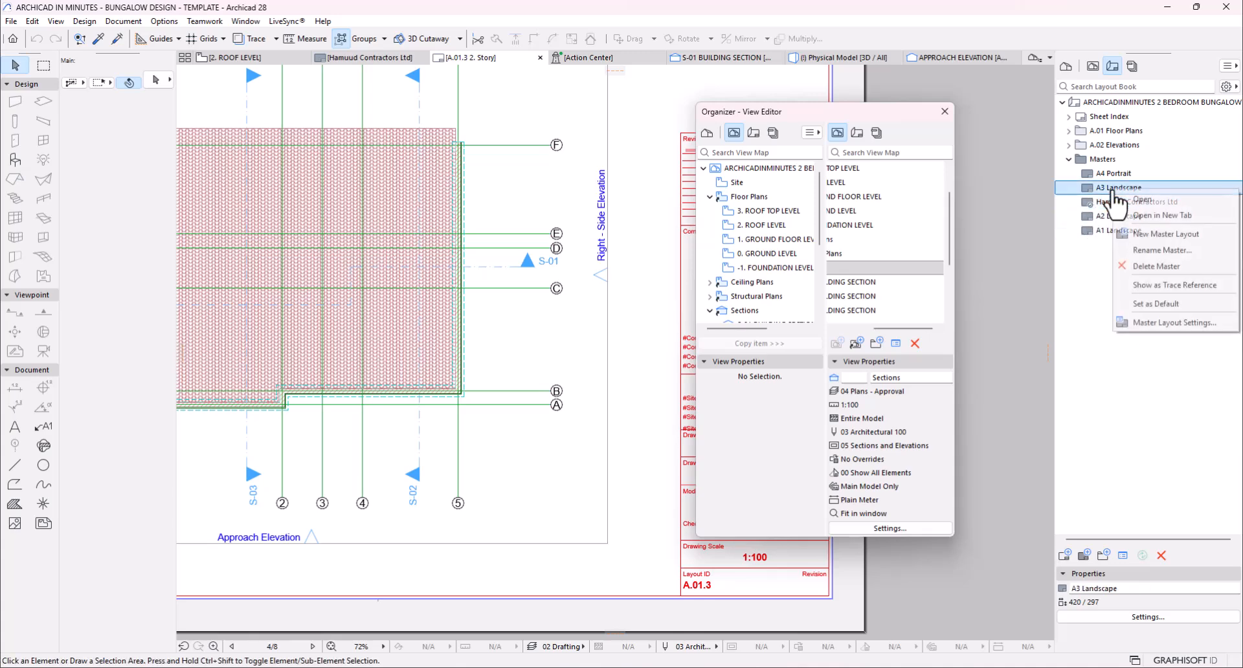
{"action": "left_click", "coordinate": [1146, 302]}
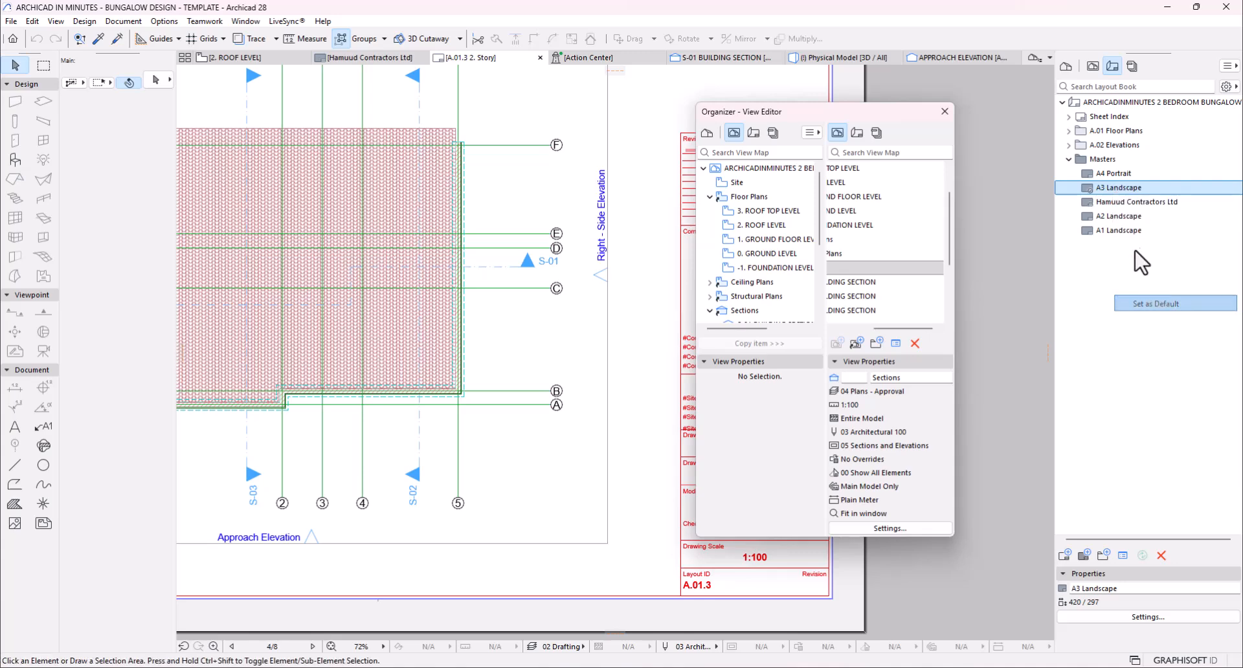
{"action": "right_click", "coordinate": [1105, 202]}
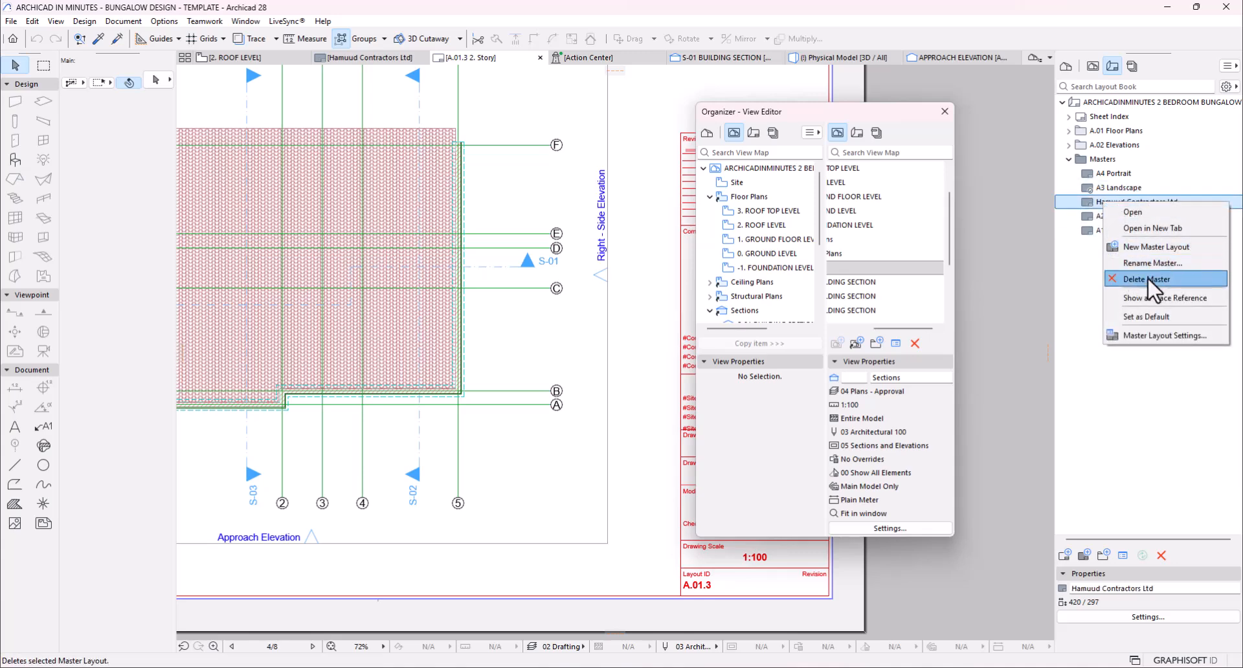
{"action": "left_click", "coordinate": [1148, 313]}
- Place the View Map's Sections folder between the Floor Plans and Elevations subsets again, and check the title block of the S-01 BUILDING SECTION layout
{"action": "left_click_drag", "start_coordinate": [880, 329], "coordinate": [859, 328]}
{"action": "left_click_drag", "start_coordinate": [870, 268], "coordinate": [1117, 137]}
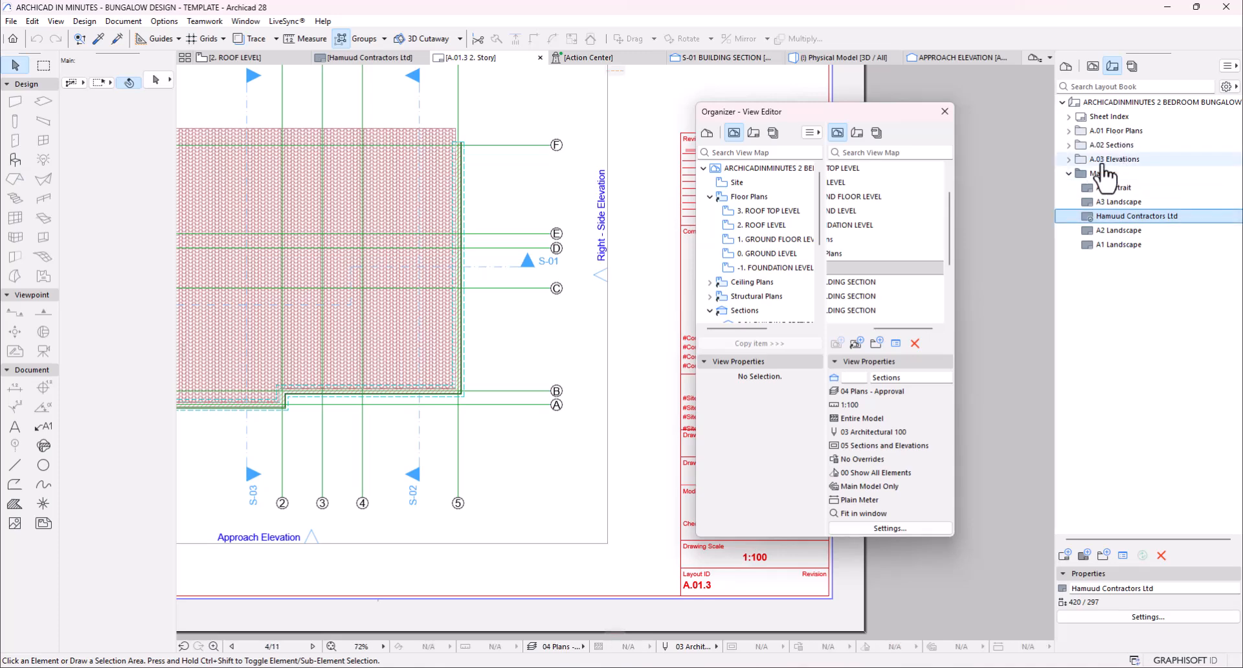
{"action": "left_click", "coordinate": [1069, 145]}
{"action": "double_click", "coordinate": [1100, 160]}
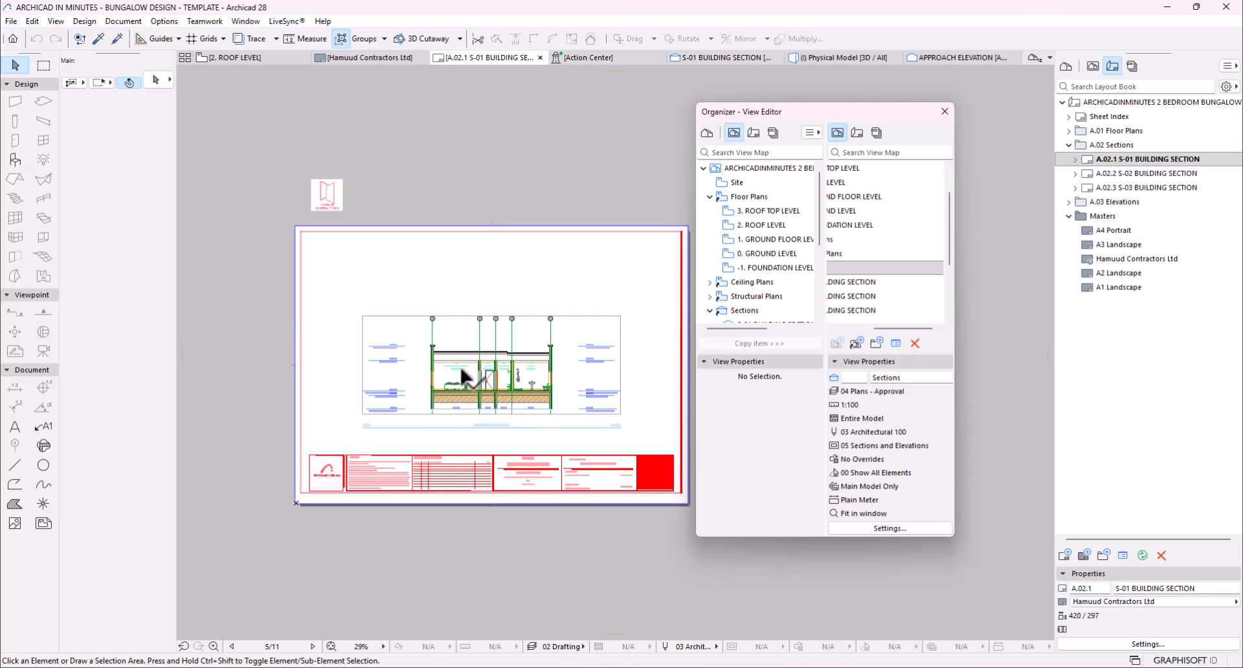
{"action": "scroll", "coordinate": [479, 379], "scroll_direction": "up", "scroll_amount": 3}
{"action": "scroll", "coordinate": [534, 408], "scroll_direction": "up", "scroll_amount": 1}
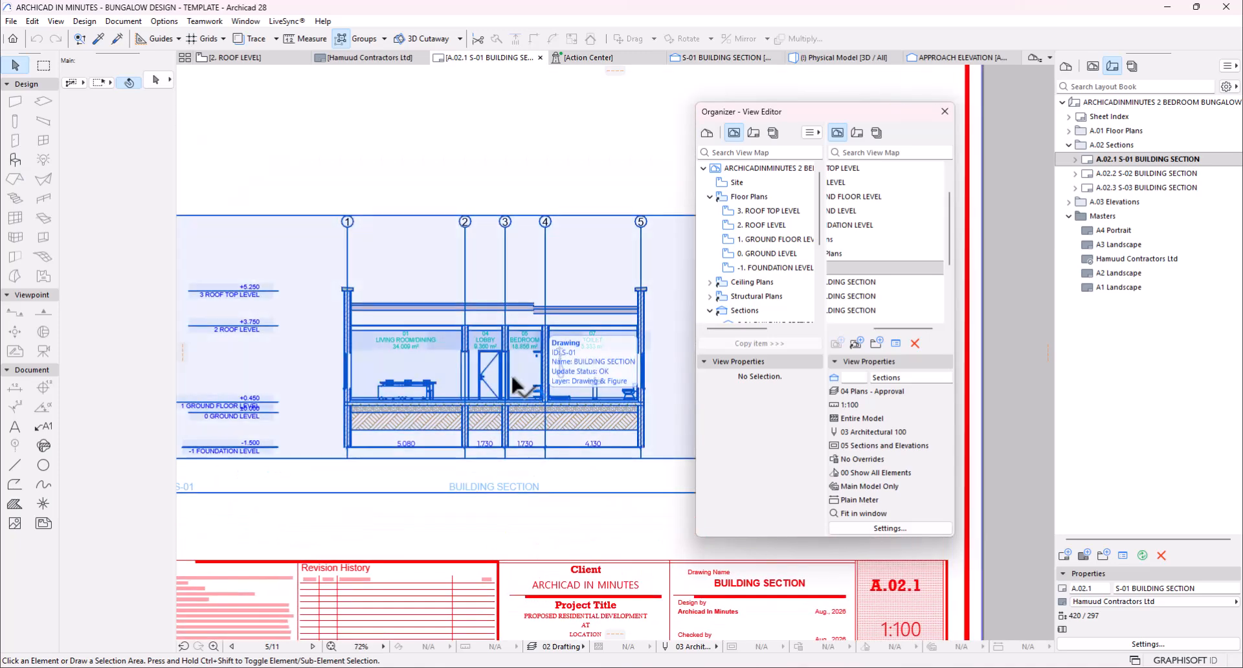
{"action": "scroll", "coordinate": [536, 406], "scroll_direction": "down", "scroll_amount": 4}
{"action": "scroll", "coordinate": [581, 414], "scroll_direction": "up", "scroll_amount": 3}
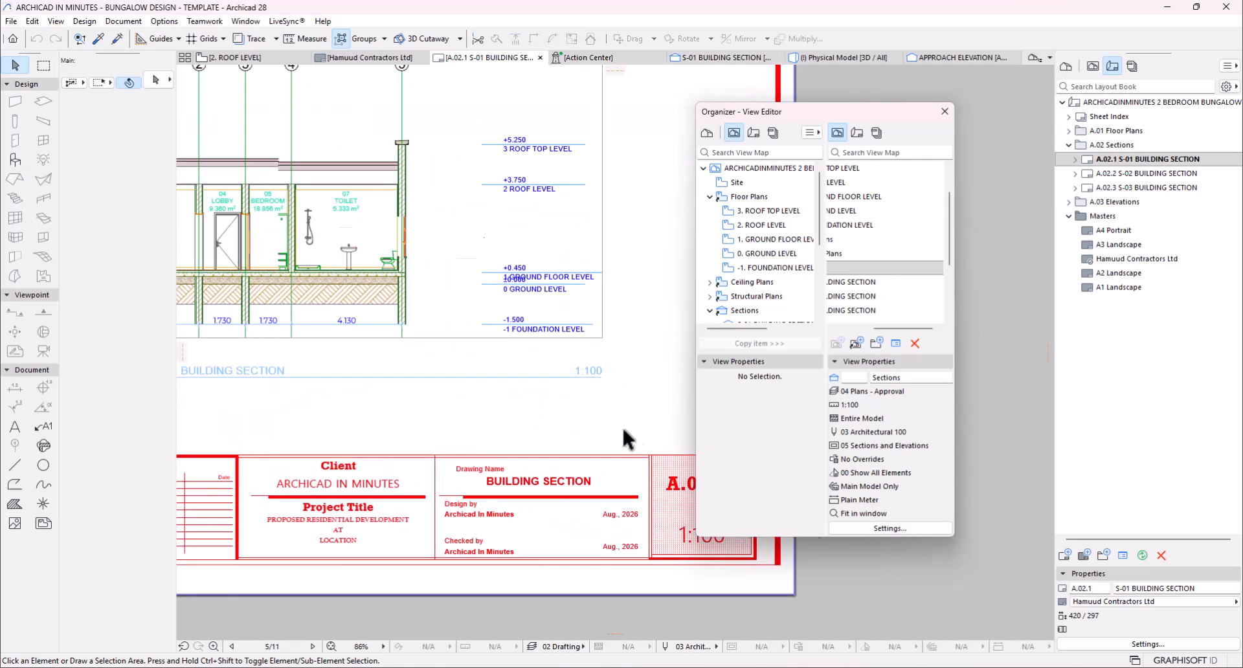
{"action": "scroll", "coordinate": [553, 354], "scroll_direction": "down", "scroll_amount": 2}
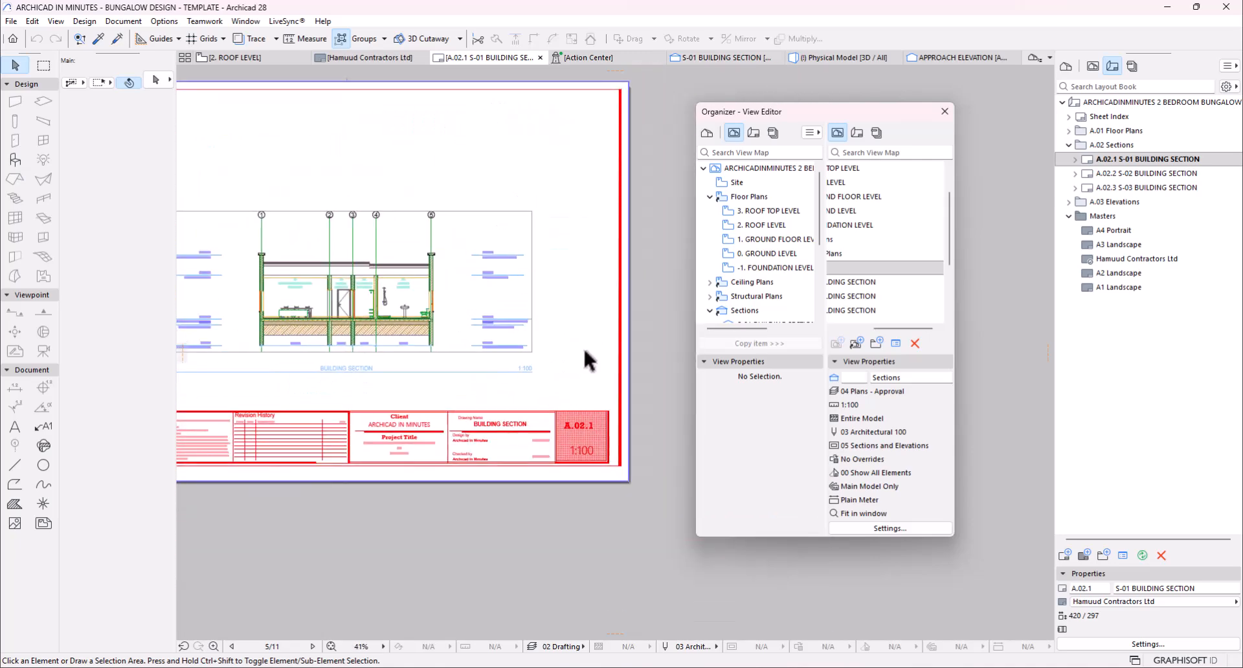
- Collapse the Sections subset and the Masters folder, and move the Sheet Index layout below the Elevations subset
{"action": "left_click_drag", "start_coordinate": [882, 329], "coordinate": [847, 330]}
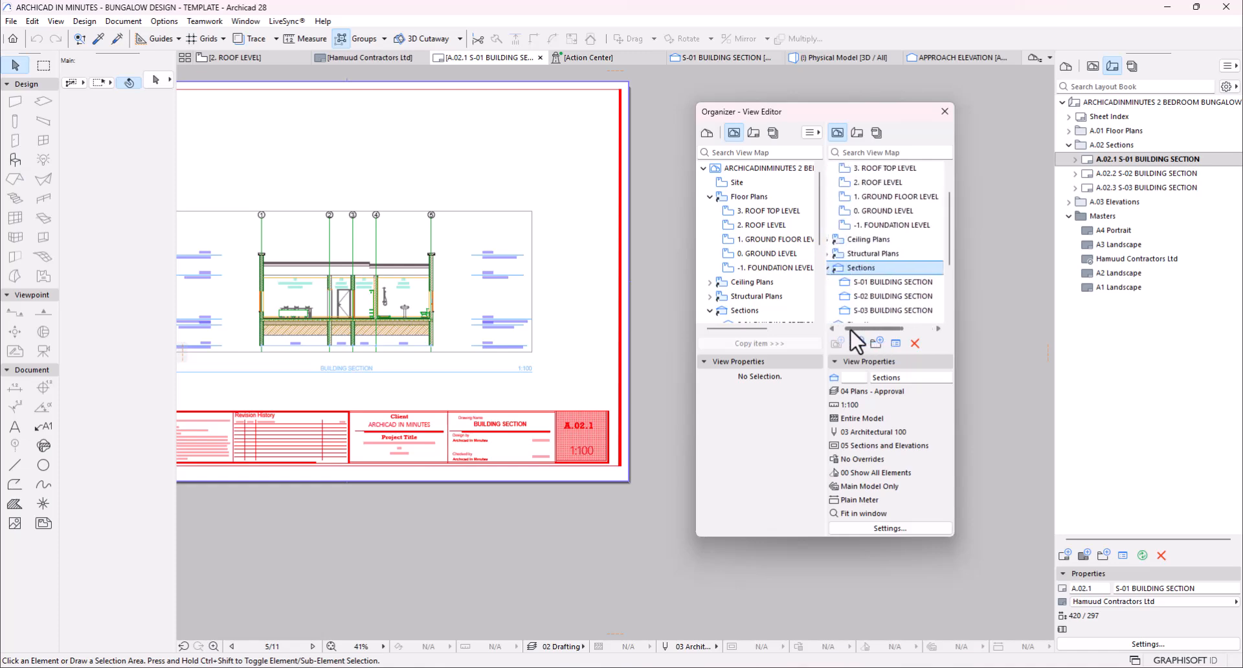
{"action": "left_click", "coordinate": [1068, 145]}
{"action": "left_click", "coordinate": [1068, 172]}
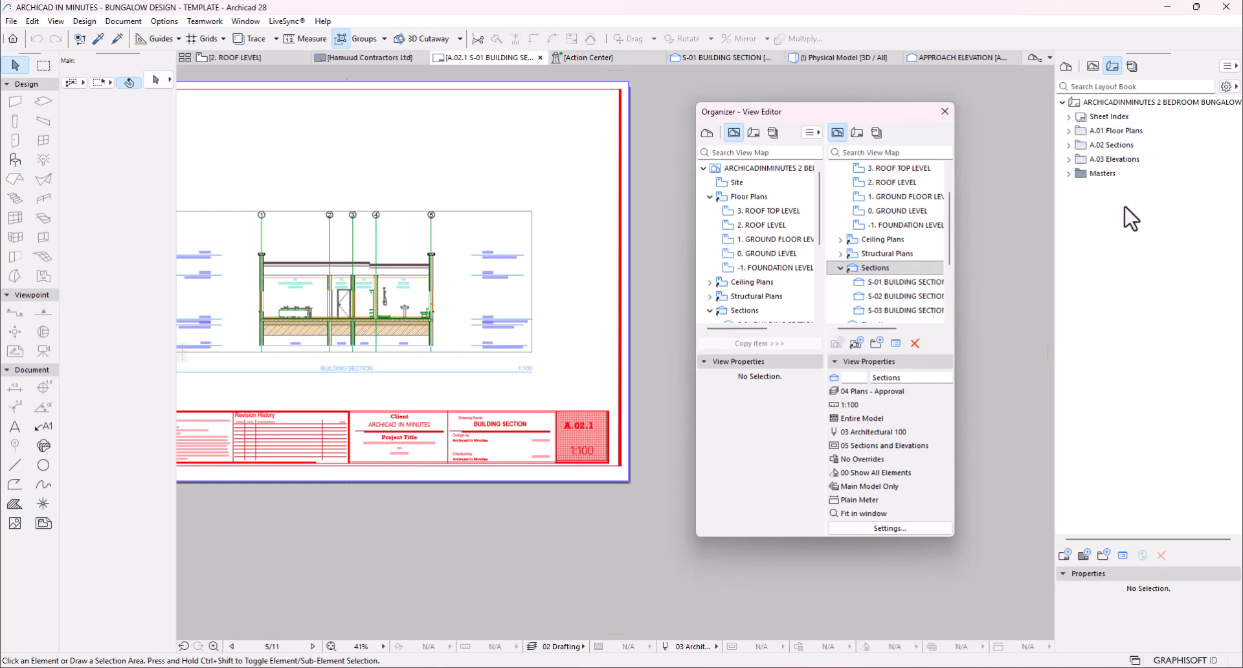
{"action": "left_click", "coordinate": [1070, 118]}
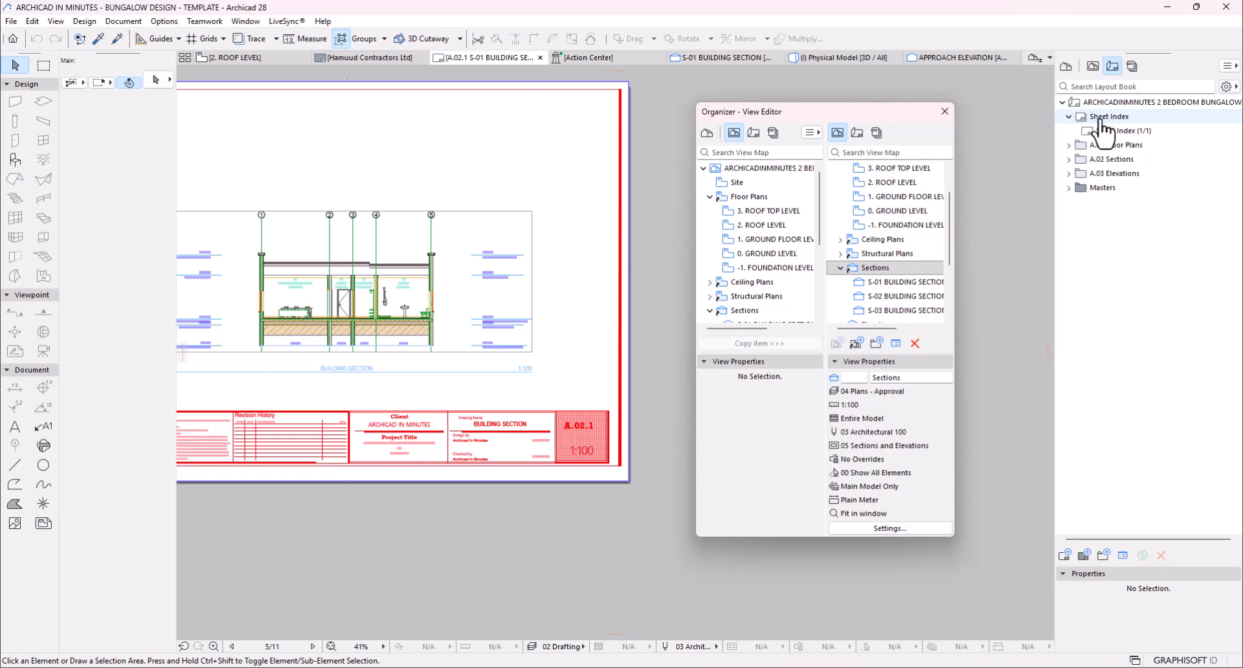
{"action": "left_click", "coordinate": [1109, 118]}
{"action": "left_click", "coordinate": [1069, 118]}
{"action": "left_click_drag", "start_coordinate": [1078, 119], "coordinate": [1106, 167]}
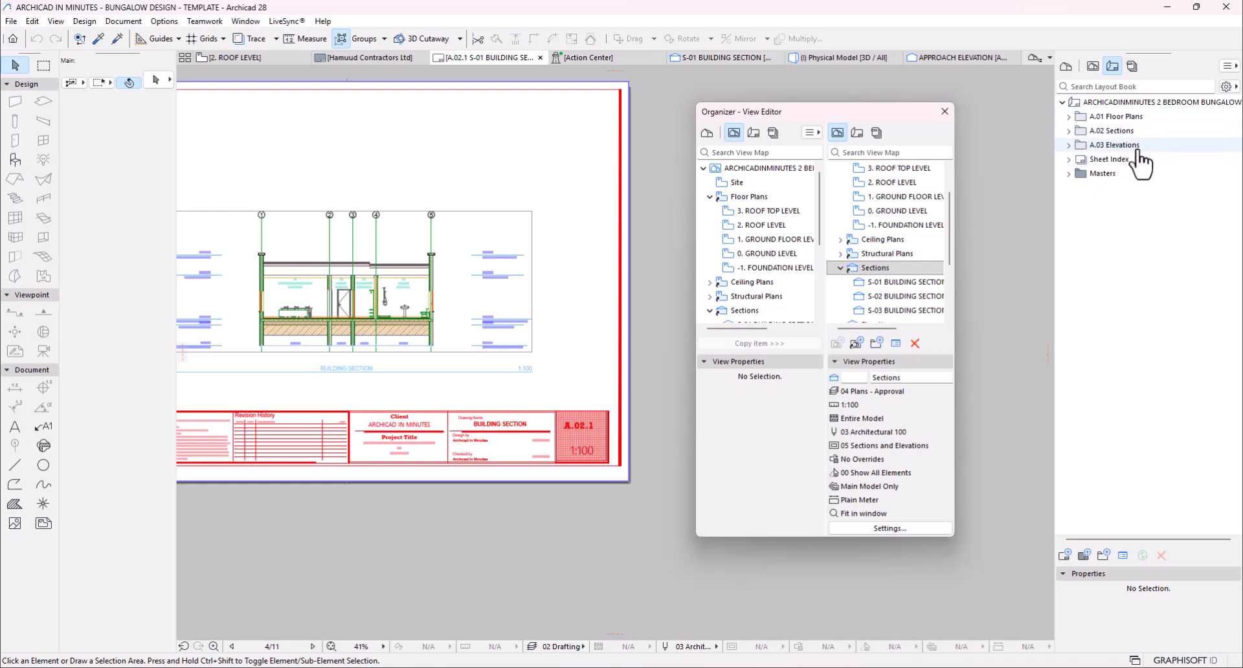
- Move the SITE PLAN layout out of the Floor Plans subset to the start of the layout book, and collapse Floor Plans
{"action": "left_click", "coordinate": [1070, 146]}
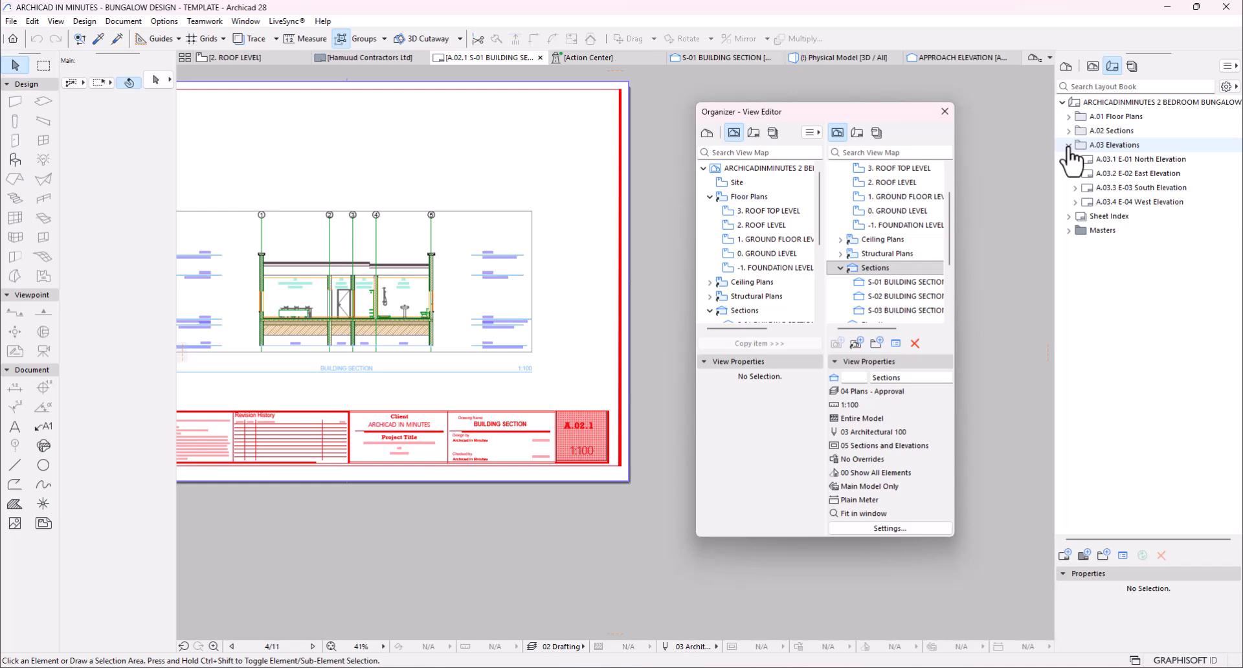
{"action": "left_click", "coordinate": [1068, 146]}
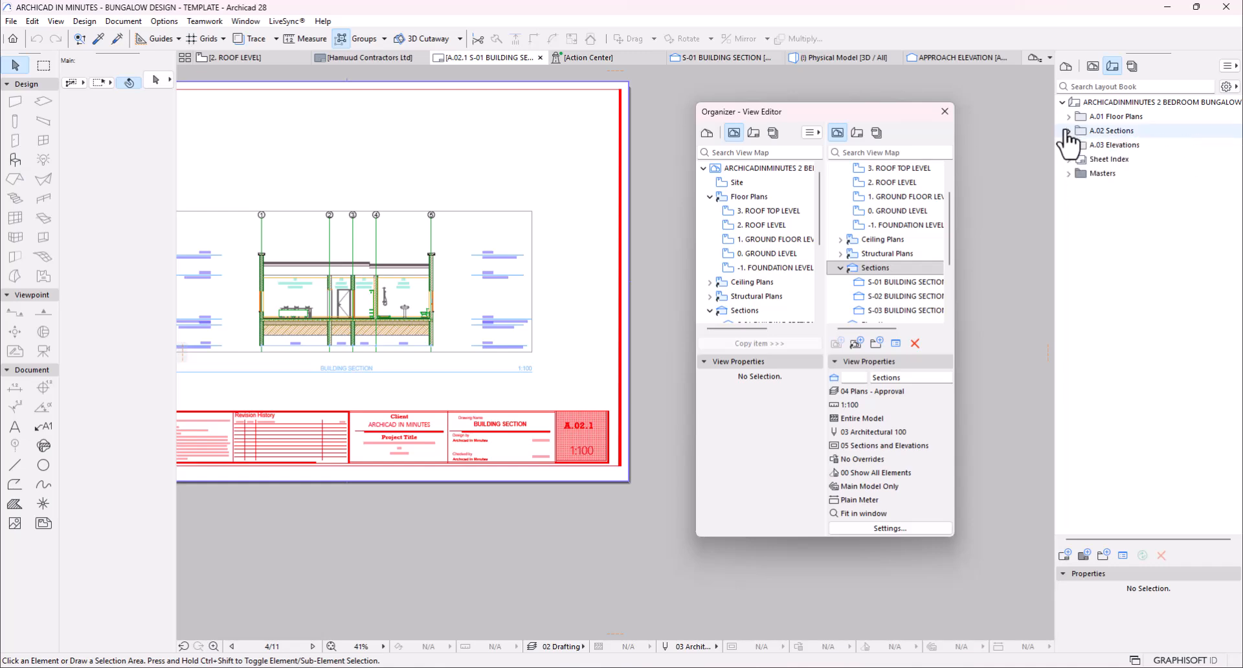
{"action": "left_click", "coordinate": [1068, 116]}
{"action": "left_click", "coordinate": [1123, 132]}
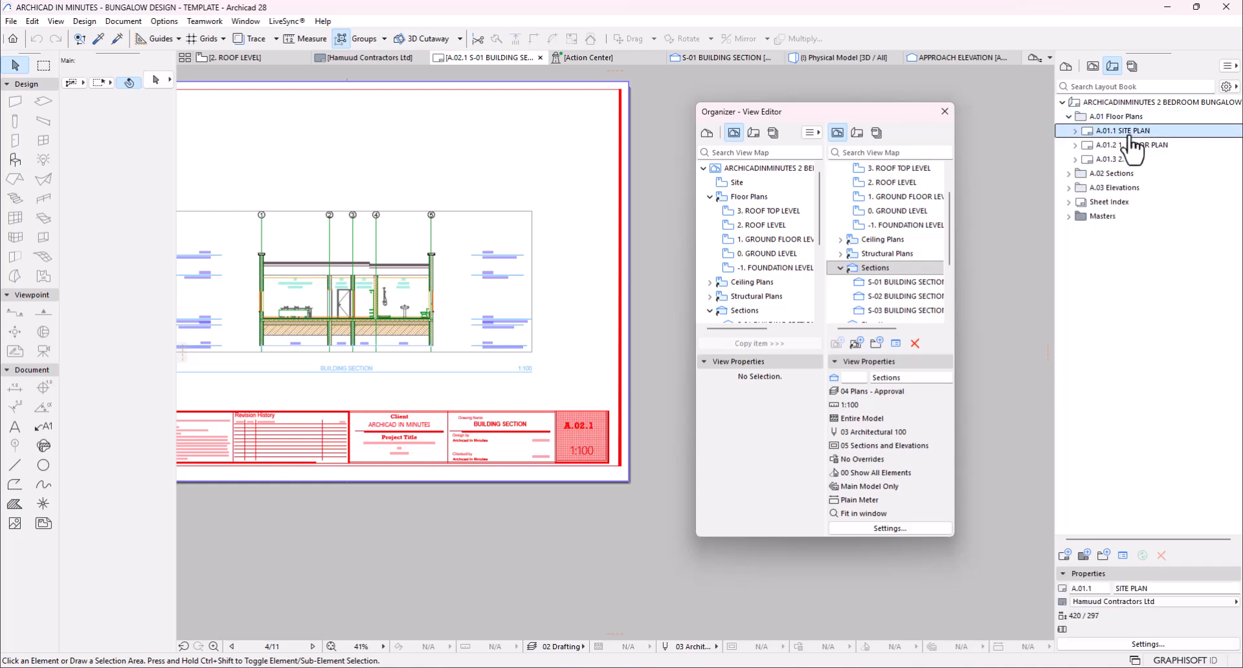
{"action": "left_click_drag", "start_coordinate": [1127, 137], "coordinate": [1073, 127]}
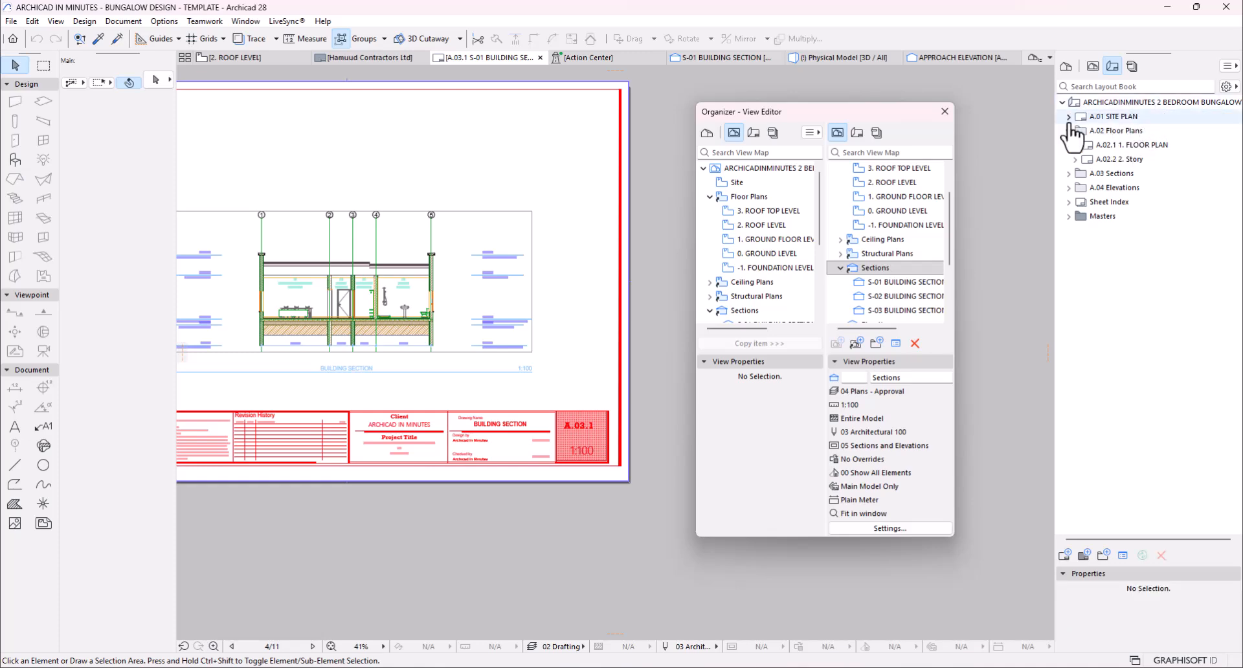
{"action": "left_click", "coordinate": [1069, 131]}
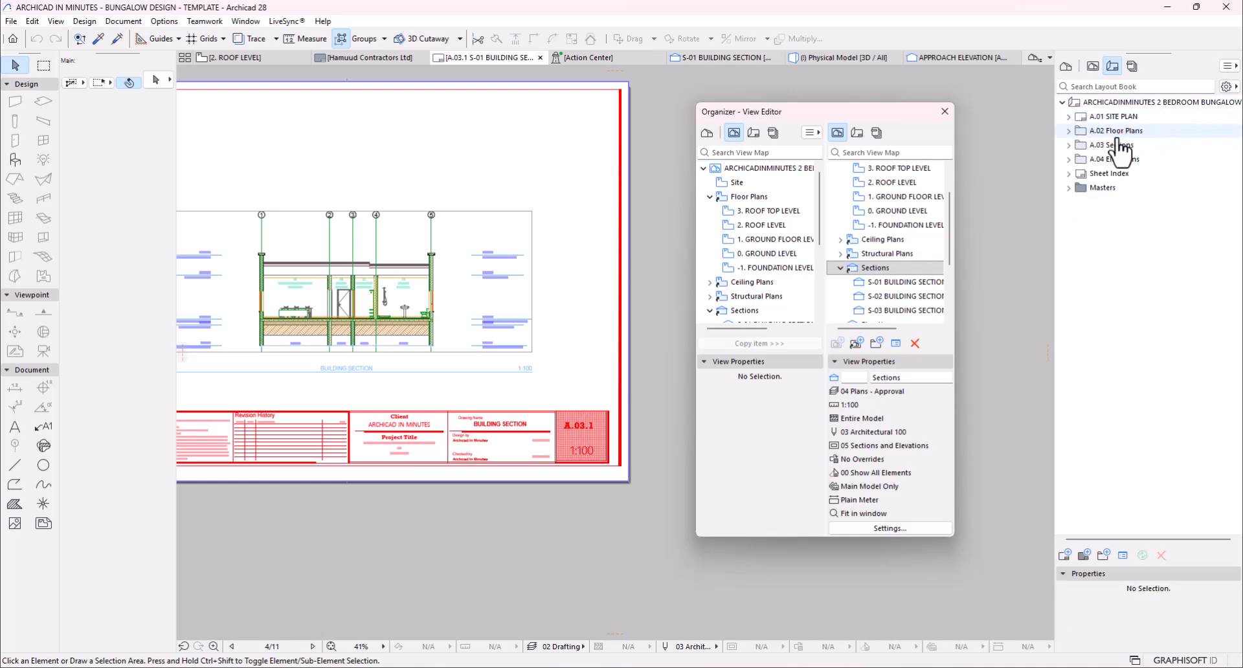
{"action": "left_click", "coordinate": [1069, 131]}
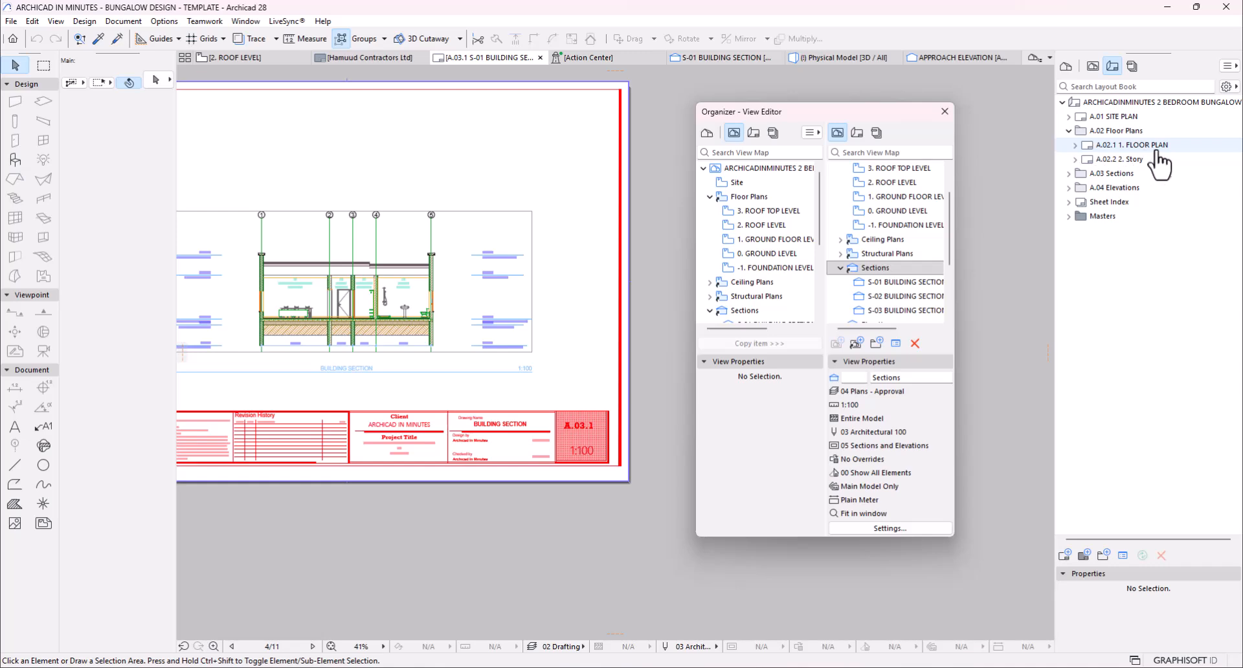
{"action": "left_click", "coordinate": [1069, 131]}
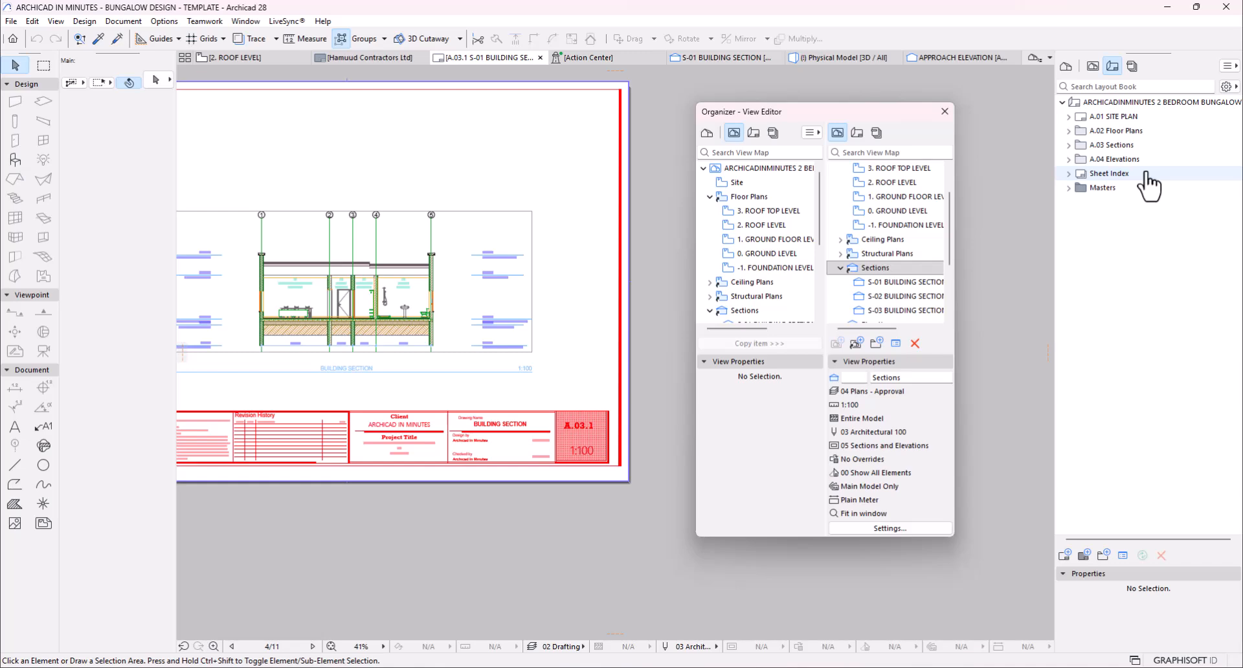
- Create a new subset named ARCHITECTURAL DRAWINGS at the root of the layout book
{"action": "right_click", "coordinate": [1104, 103]}
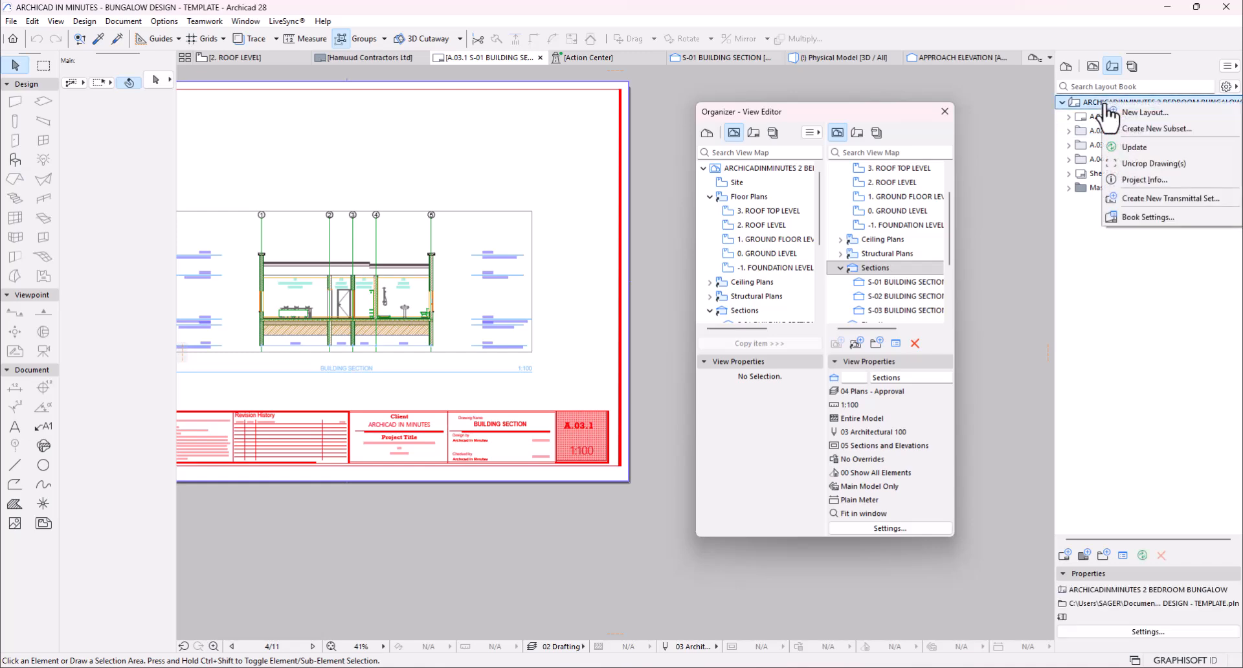
{"action": "left_click", "coordinate": [1184, 129]}
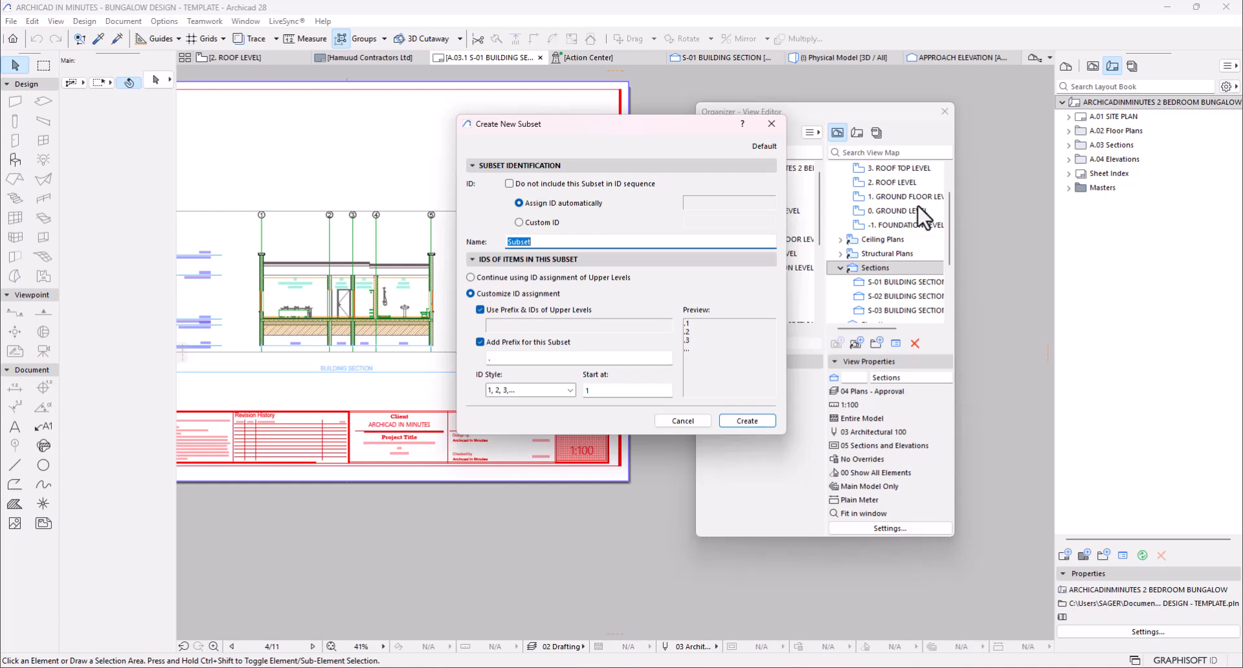
{"action": "type", "text": "ARCHITECTURAL DRAWINGS"}
{"action": "left_click", "coordinate": [748, 420]}
- Move the SITE PLAN layout, the Floor Plans, Sections and Elevations subsets and the Sheet Index into the ARCHITECTURAL DRAWINGS subset
{"action": "left_click", "coordinate": [1125, 118]}
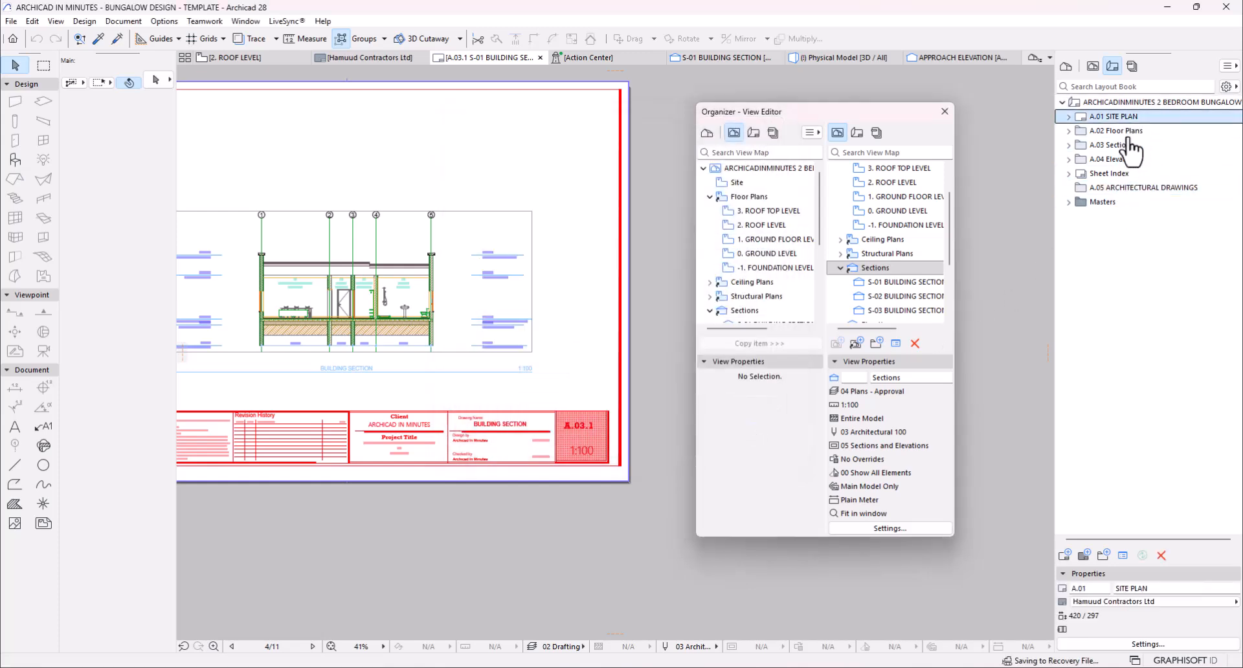
{"action": "left_click", "coordinate": [1118, 175], "text": "shift"}
{"action": "left_click_drag", "start_coordinate": [1119, 120], "coordinate": [1131, 192]}
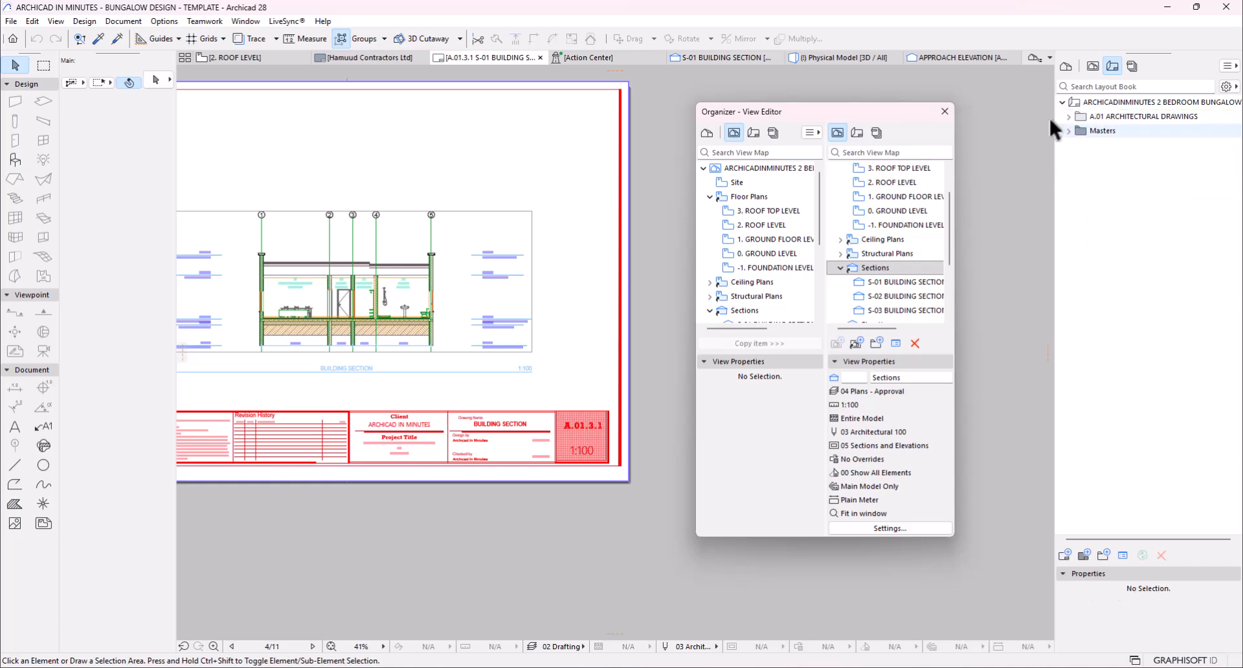
- Expand the Masters folder and start a new master layout named COVER PAGE
{"action": "left_click", "coordinate": [1068, 131]}
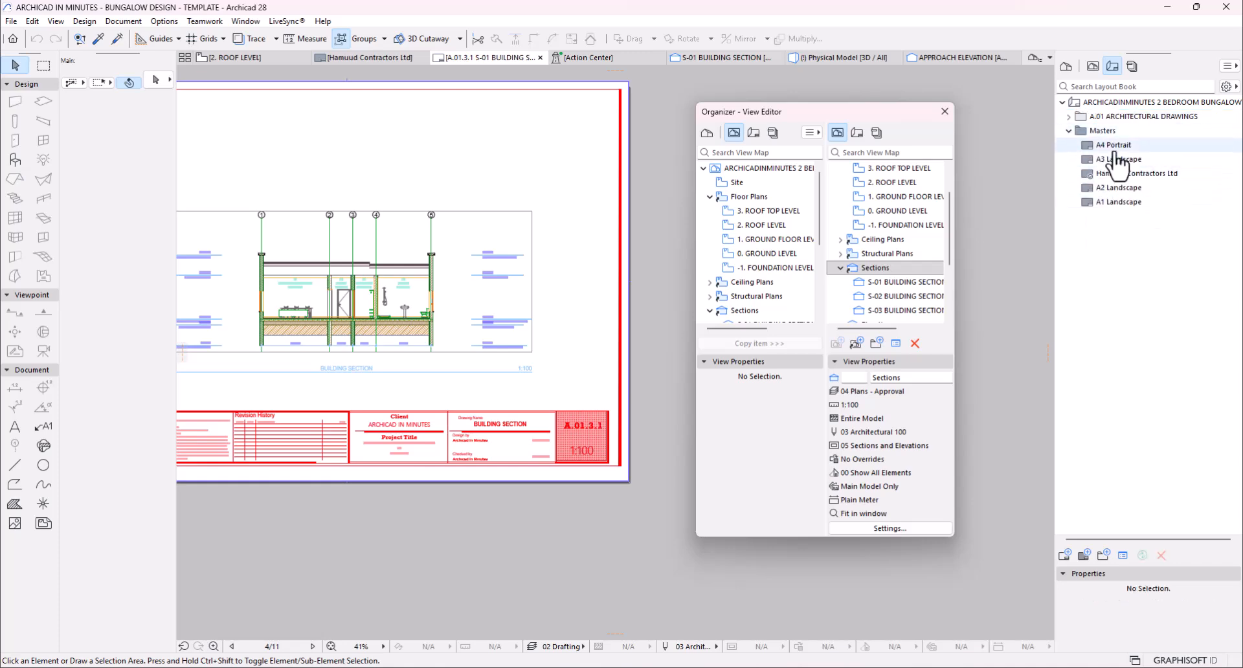
{"action": "left_click", "coordinate": [1123, 162]}
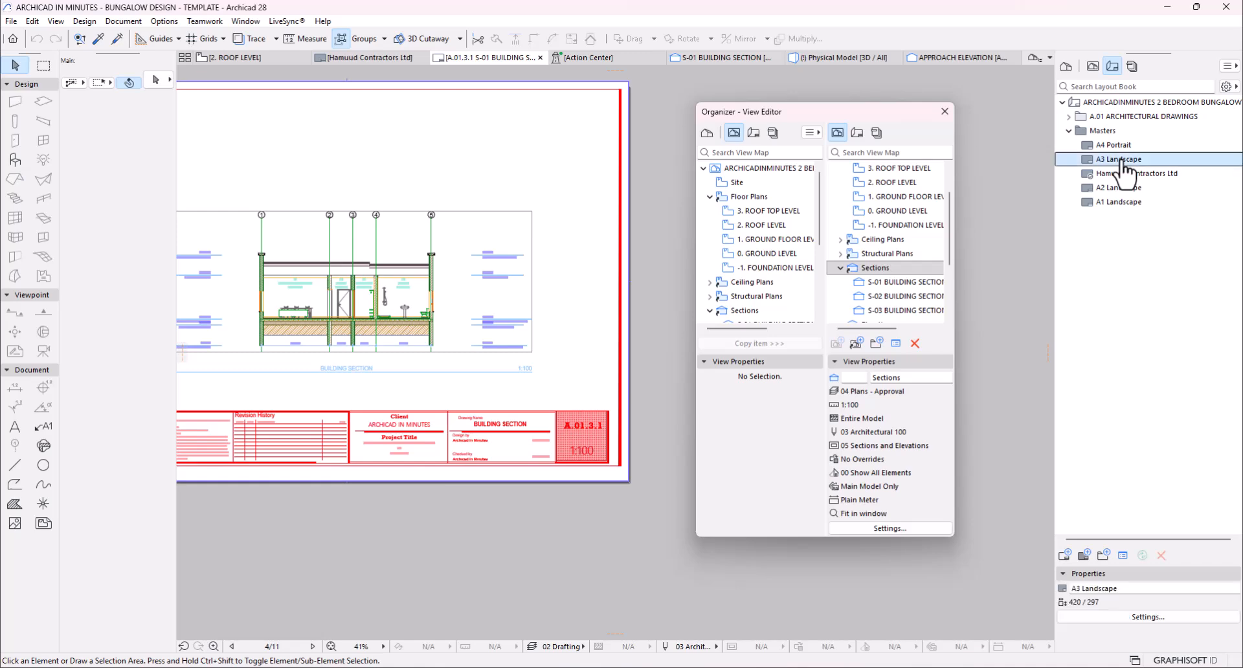
{"action": "left_click", "coordinate": [1081, 554]}
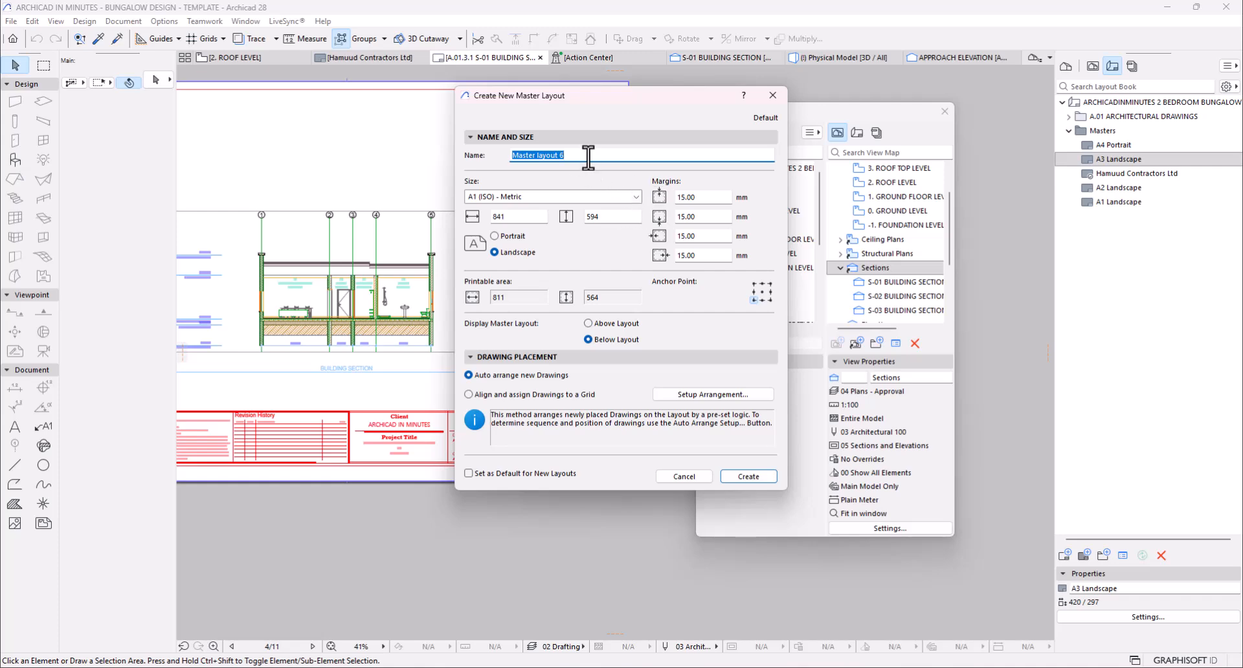
{"action": "type", "text": "cOVER"}
{"action": "left_click_drag", "start_coordinate": [554, 158], "coordinate": [471, 145]}
{"action": "type", "text": "cOVER"}
- Set all four margins of the new master layout to 0 mm
{"action": "left_click", "coordinate": [704, 197]}
{"action": "type", "text": "0"}
{"action": "key", "text": "Tab"}
{"action": "type", "text": "0"}
{"action": "key", "text": "Tab"}
{"action": "type", "text": "0"}
{"action": "key", "text": "Tab"}
{"action": "type", "text": "0"}
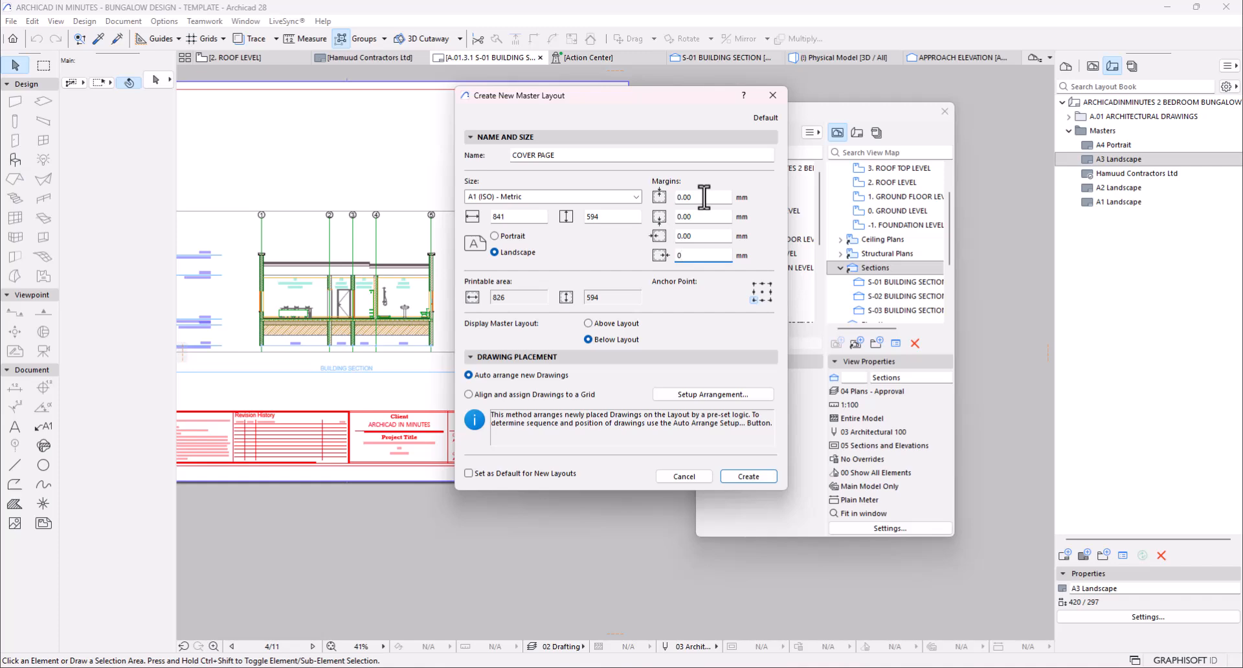
- Set the COVER PAGE master's size to A3 (ISO) - Metric and create it
{"action": "left_click", "coordinate": [521, 196]}
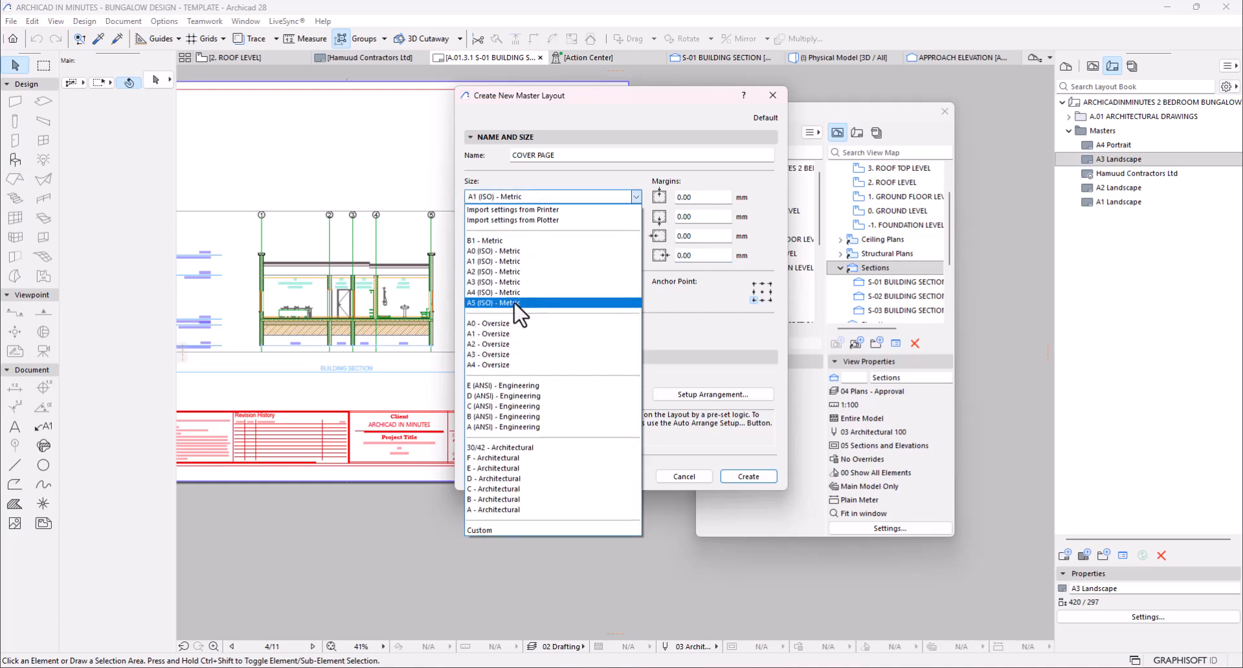
{"action": "left_click", "coordinate": [521, 283]}
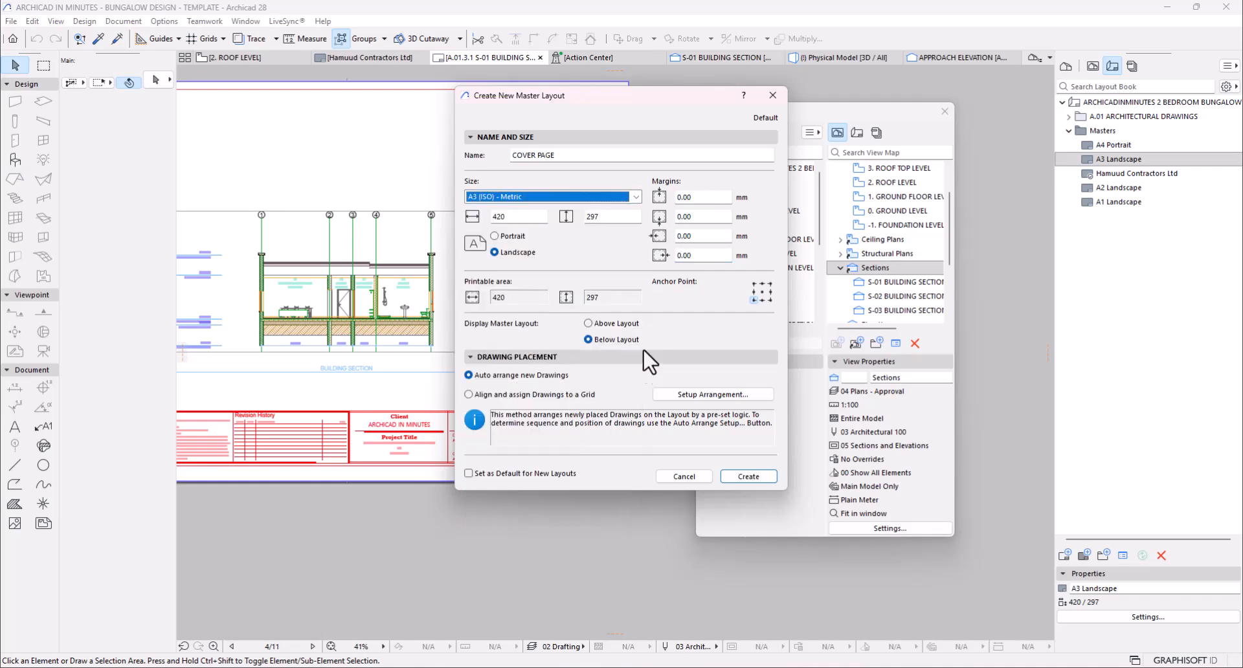
{"action": "left_click", "coordinate": [749, 476]}
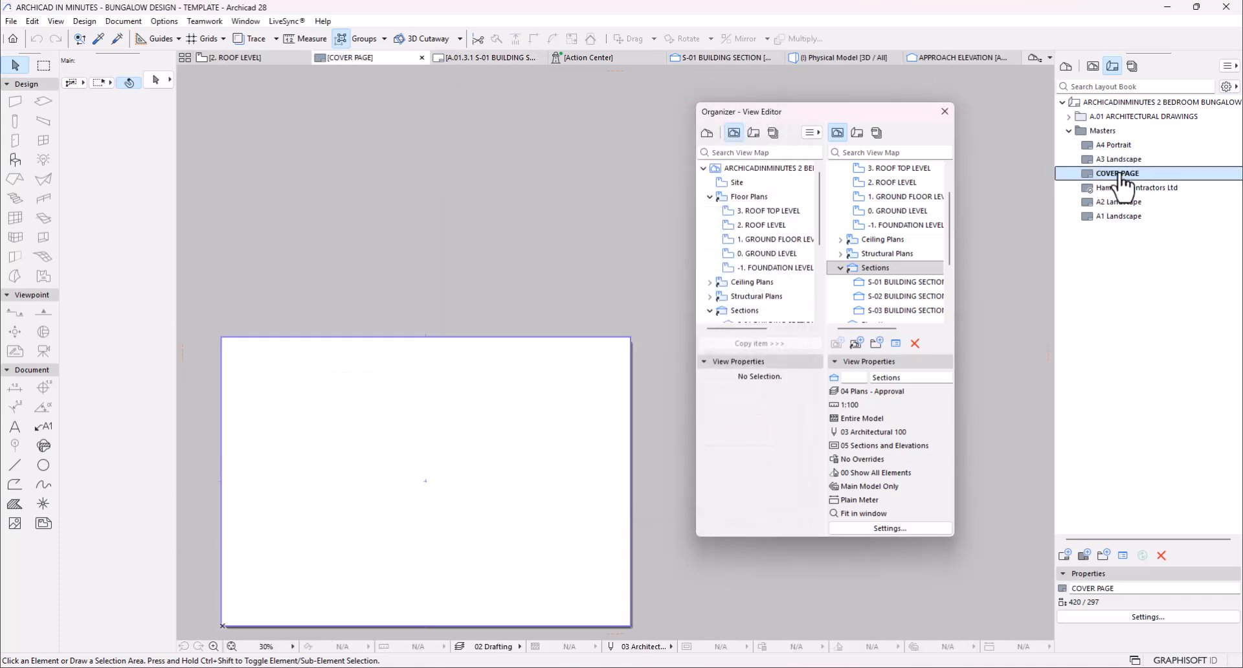
{"action": "scroll", "coordinate": [651, 283], "scroll_direction": "down", "scroll_amount": 3}
{"action": "scroll", "coordinate": [560, 352], "scroll_direction": "up", "scroll_amount": 2}
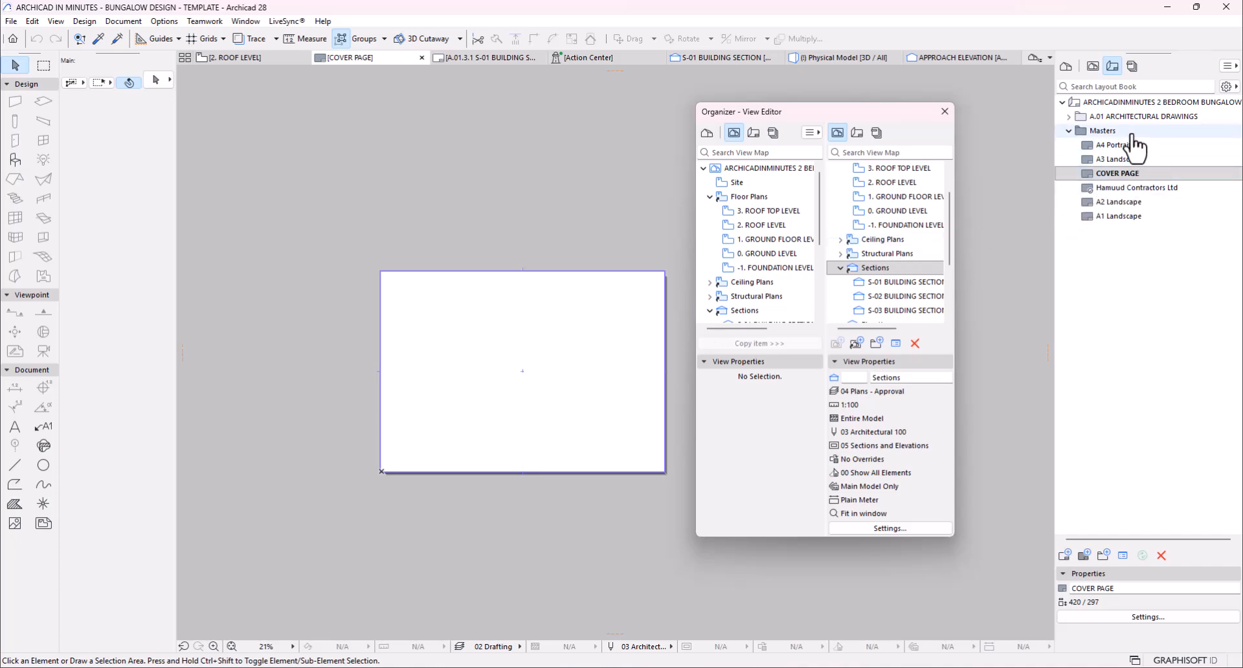
- Create a COVER PAGE layout using the COVER PAGE master in the ARCHITECTURAL DRAWINGS subset and move it above SITE PLAN
{"action": "left_click", "coordinate": [1070, 117]}
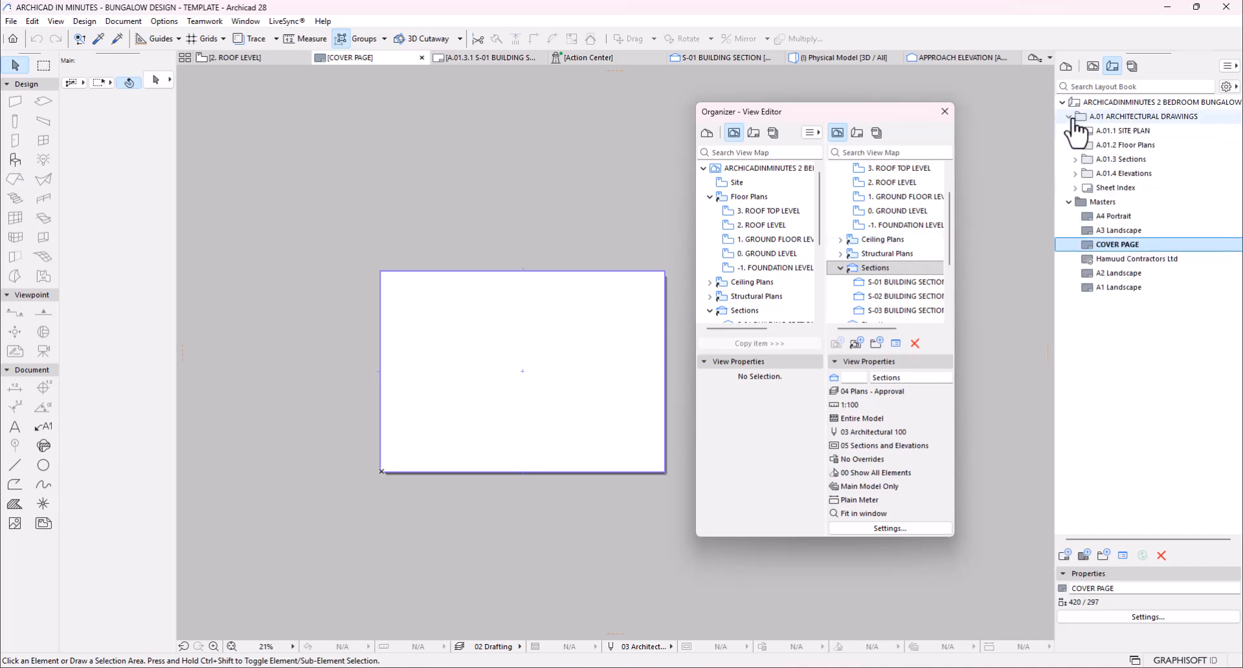
{"action": "right_click", "coordinate": [1130, 117]}
{"action": "left_click", "coordinate": [1169, 126]}
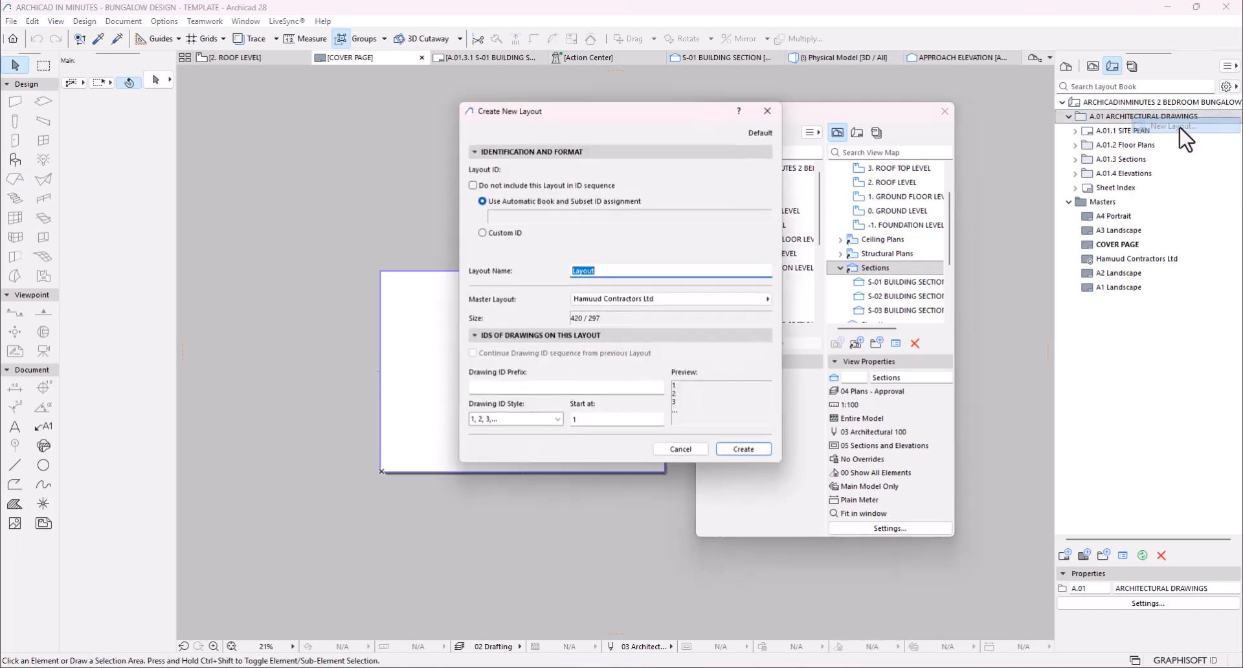
{"action": "type", "text": "COVER PAGE"}
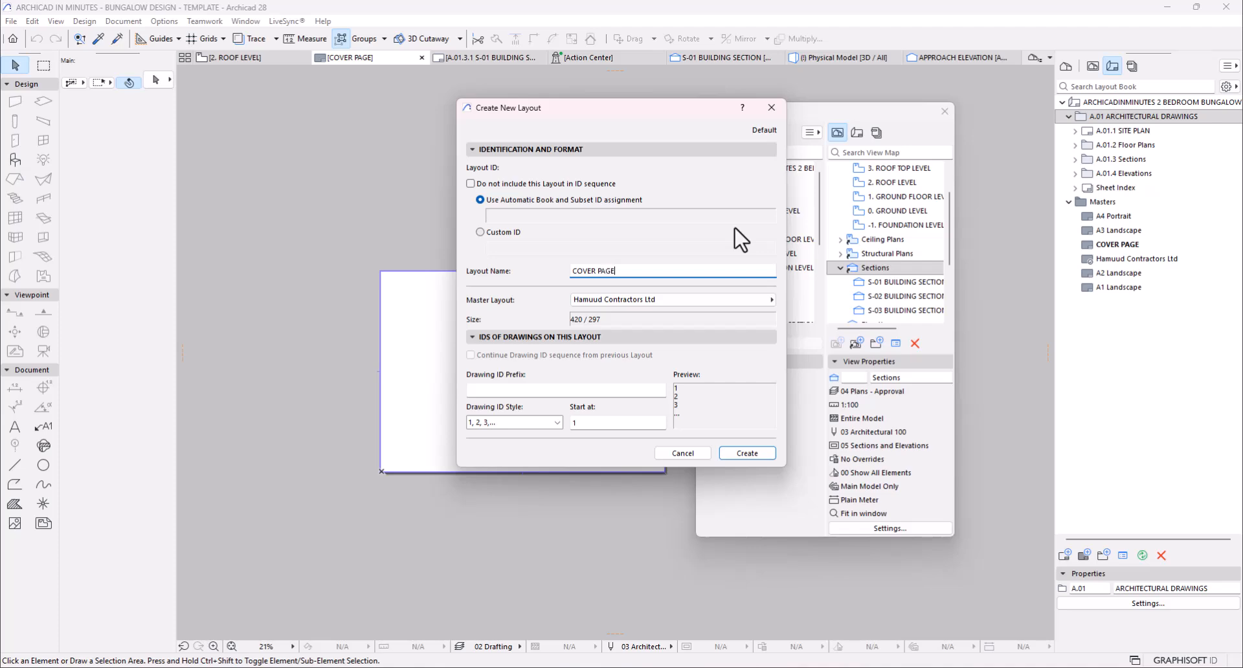
{"action": "left_click", "coordinate": [674, 299]}
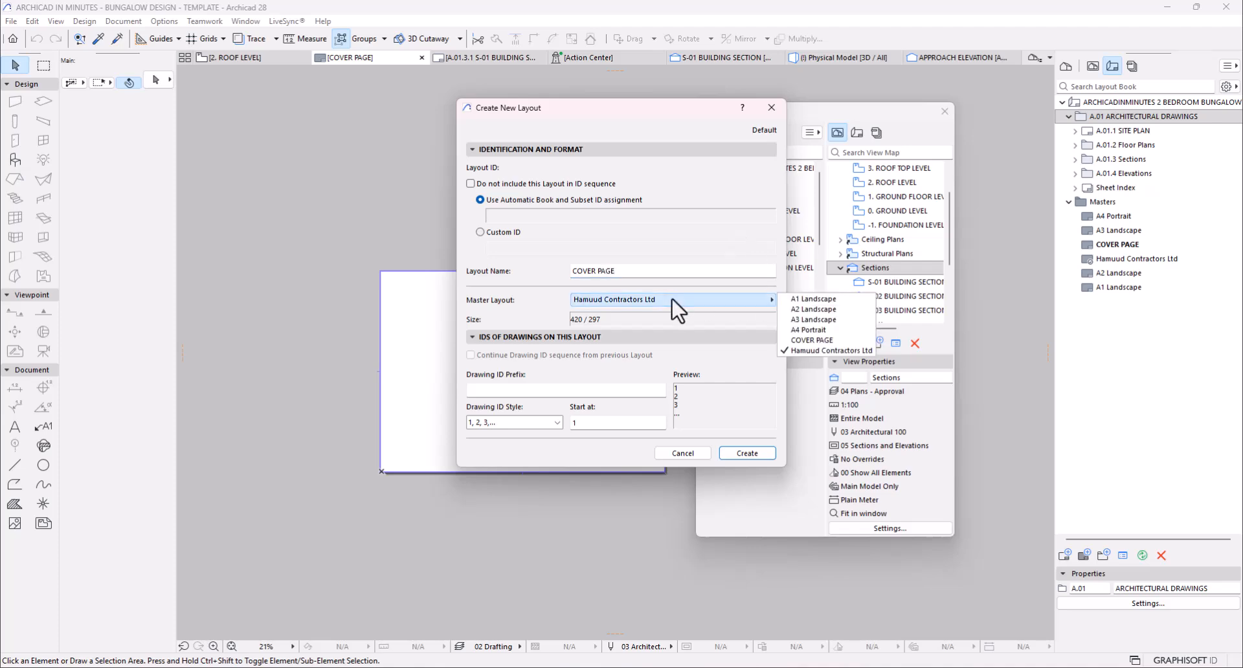
{"action": "left_click", "coordinate": [800, 340]}
{"action": "left_click", "coordinate": [747, 452]}
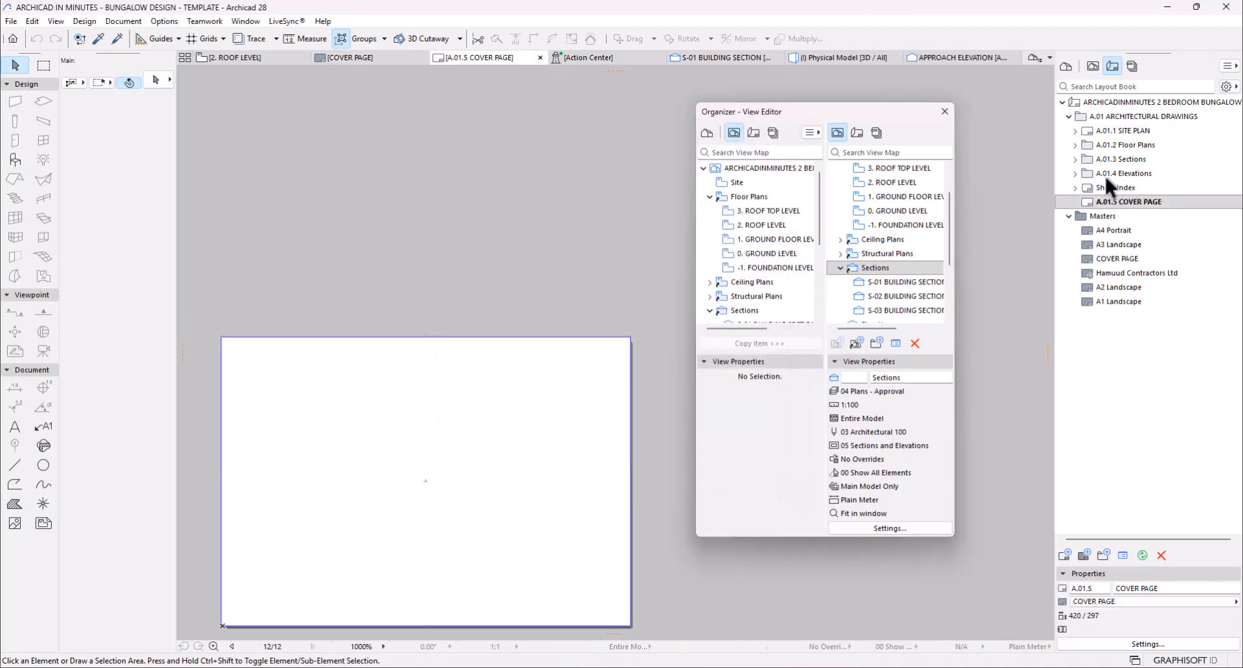
{"action": "left_click_drag", "start_coordinate": [1142, 203], "coordinate": [1091, 149]}
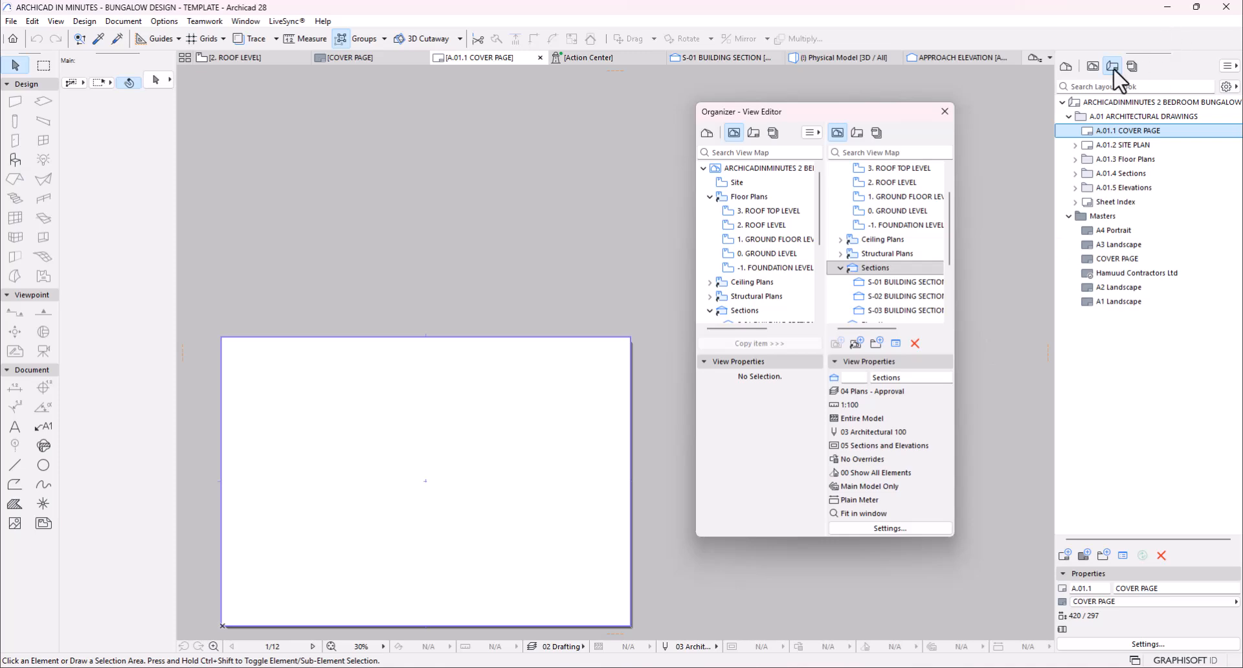
- Switch the project navigation from the layout book to the publisher sets
{"action": "left_click", "coordinate": [1132, 66]}
{"action": "left_click", "coordinate": [1132, 68]}
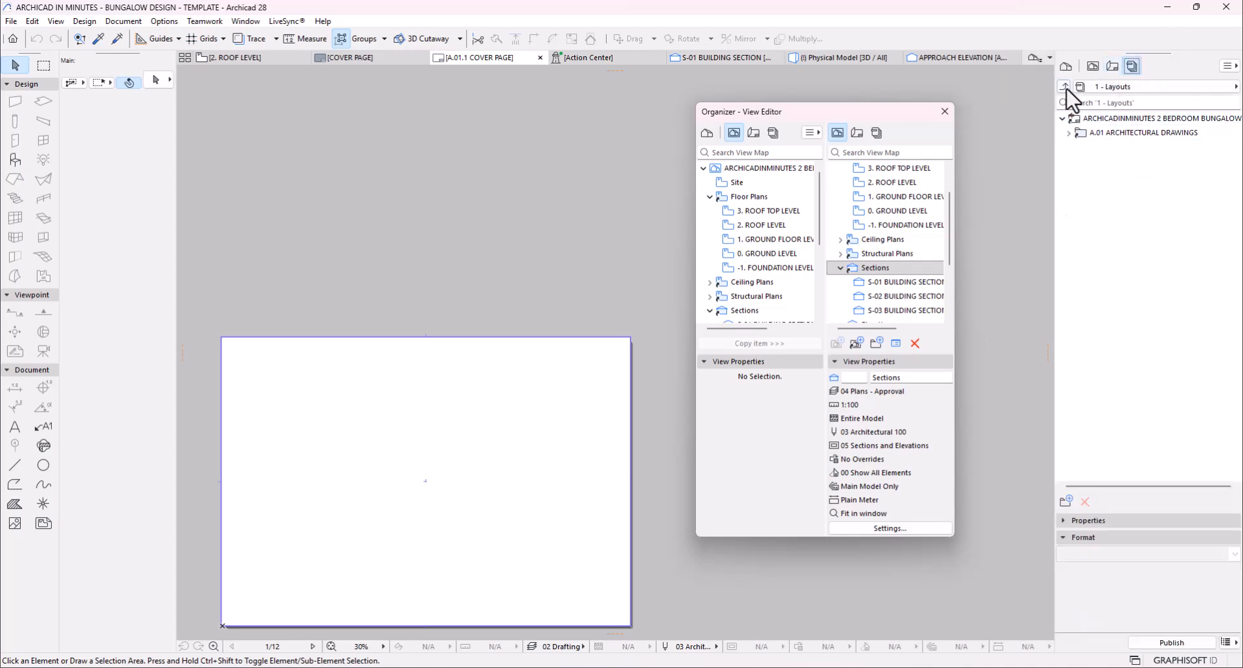